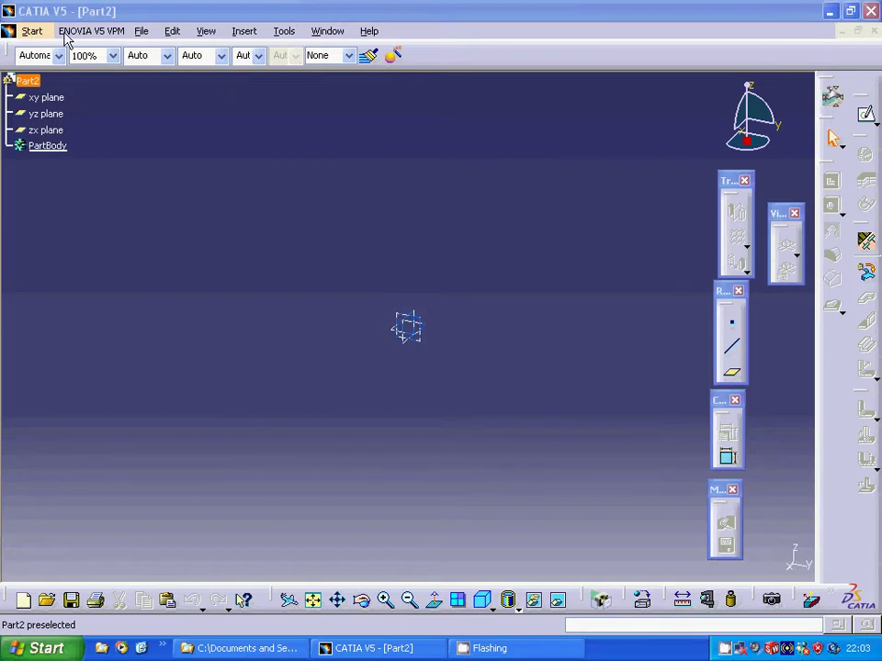
{"action": "left_click", "coordinate": [32, 31]}
{"action": "mouse_move", "coordinate": [78, 103]}
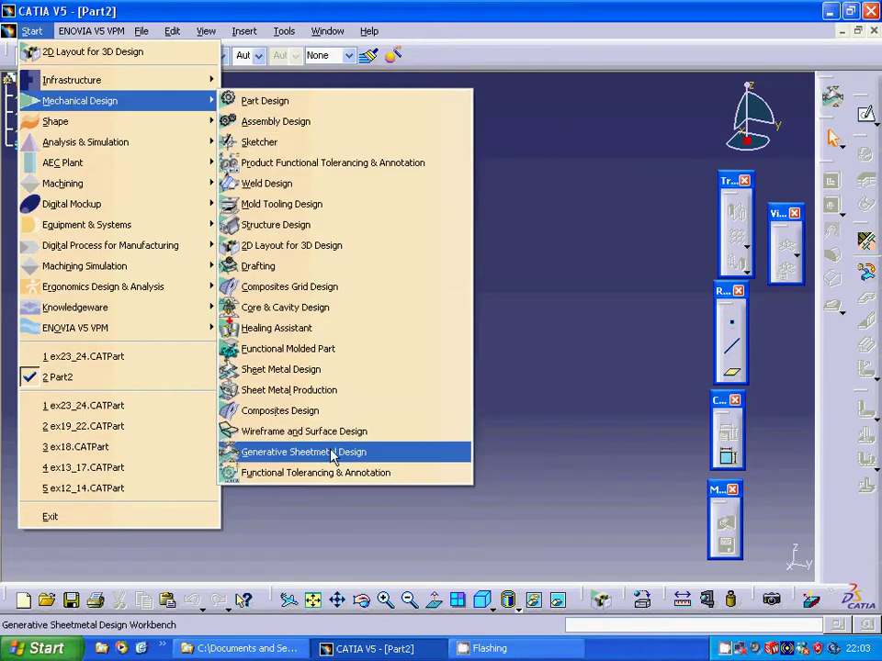
{"action": "left_click", "coordinate": [562, 397]}
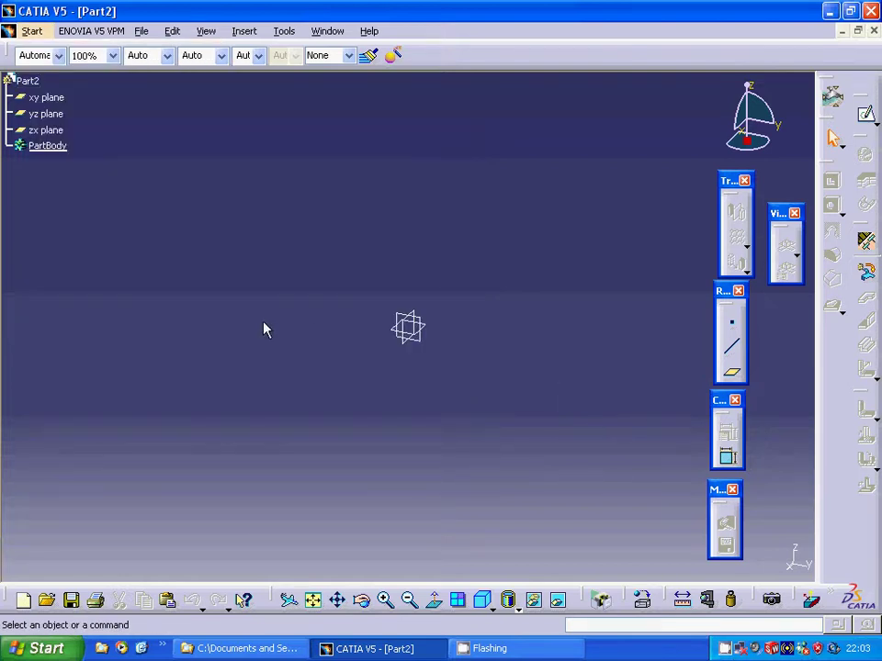
Define the sheet metal parameters with 2 mm thickness and 2 mm default bend radius
{"action": "left_click", "coordinate": [866, 241]}
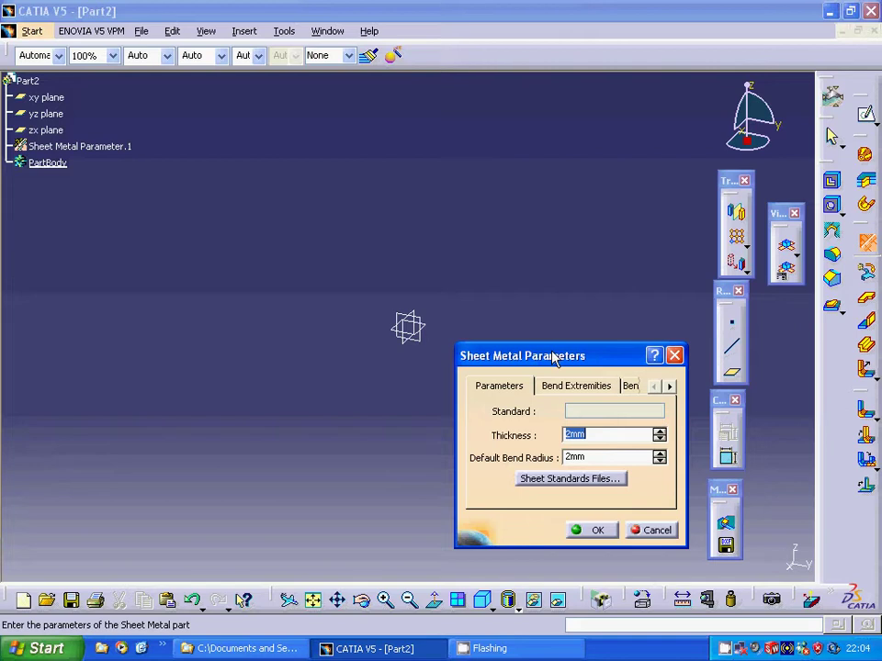
{"action": "left_click_drag", "start_coordinate": [553, 356], "coordinate": [572, 233]}
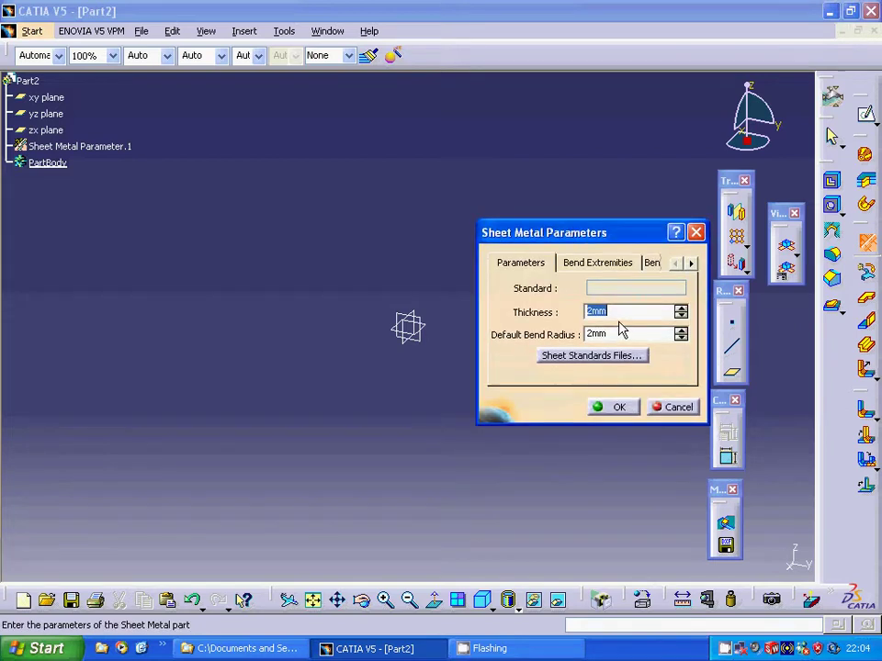
{"action": "left_click", "coordinate": [618, 407]}
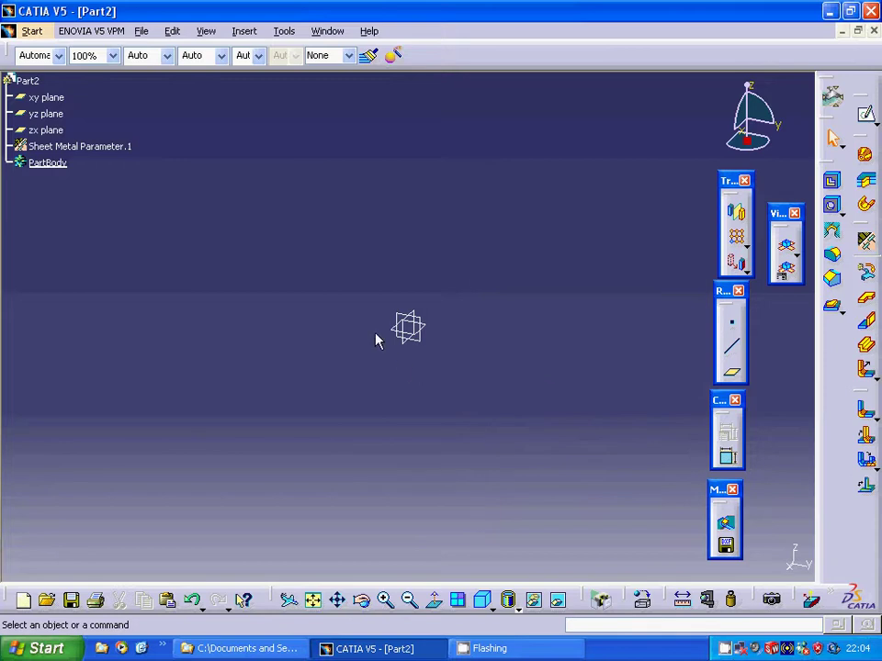
Sketch a large open three-point arc on the xy plane, starting at (-90, 0), ending on the horizontal axis left of the origin and bulging upward
{"action": "left_click", "coordinate": [395, 329]}
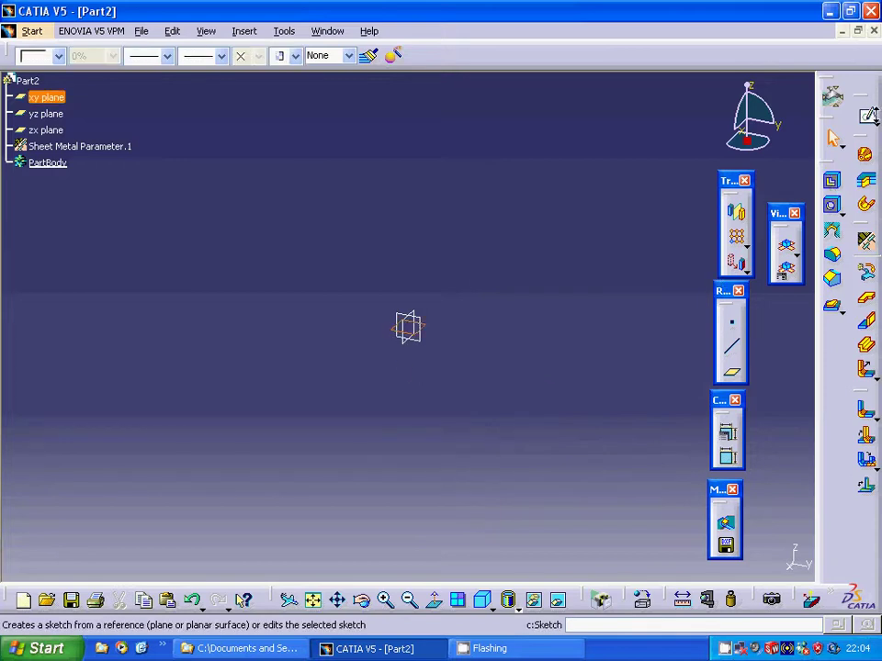
{"action": "left_click", "coordinate": [866, 115]}
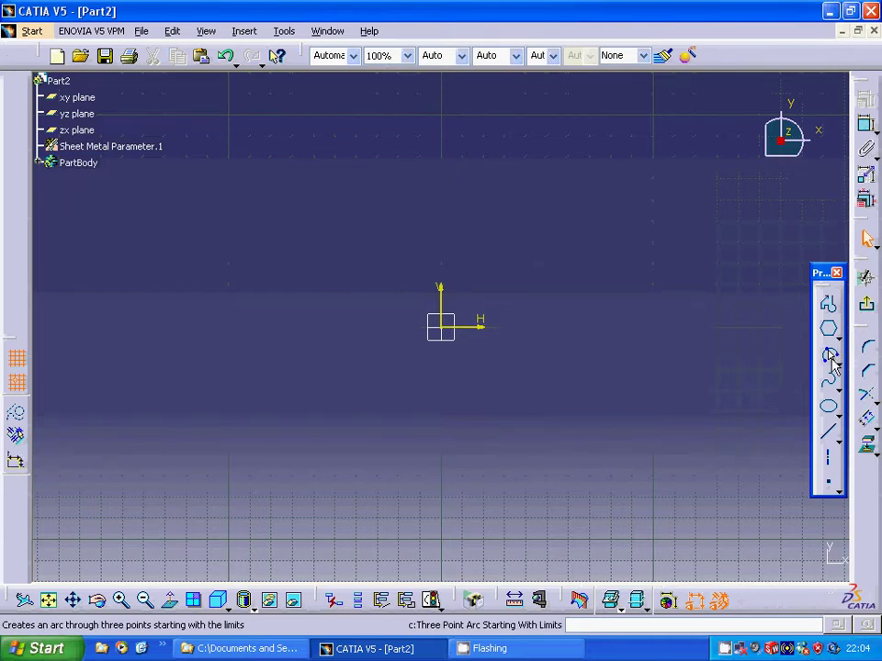
{"action": "left_click", "coordinate": [829, 356]}
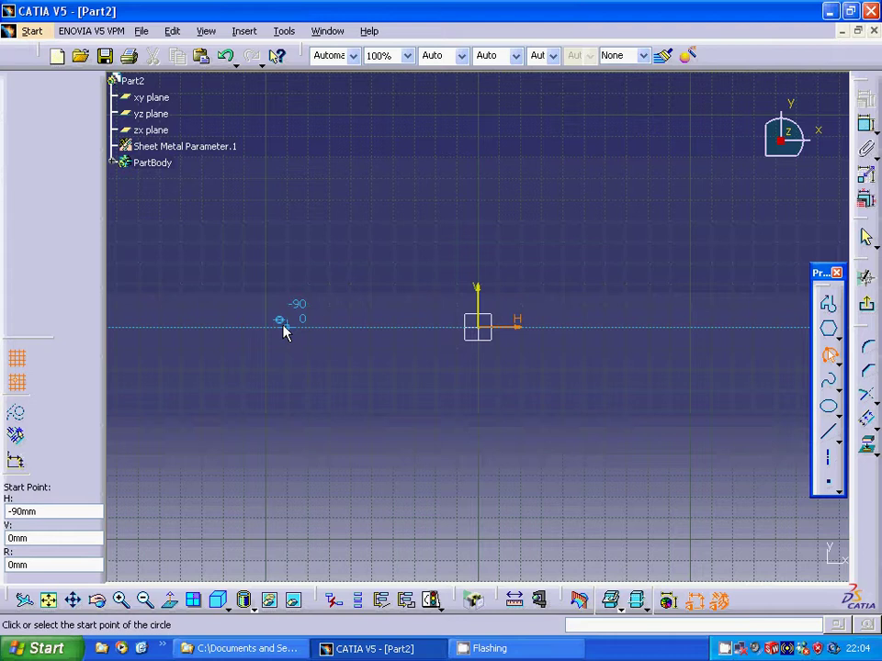
{"action": "left_click", "coordinate": [285, 323]}
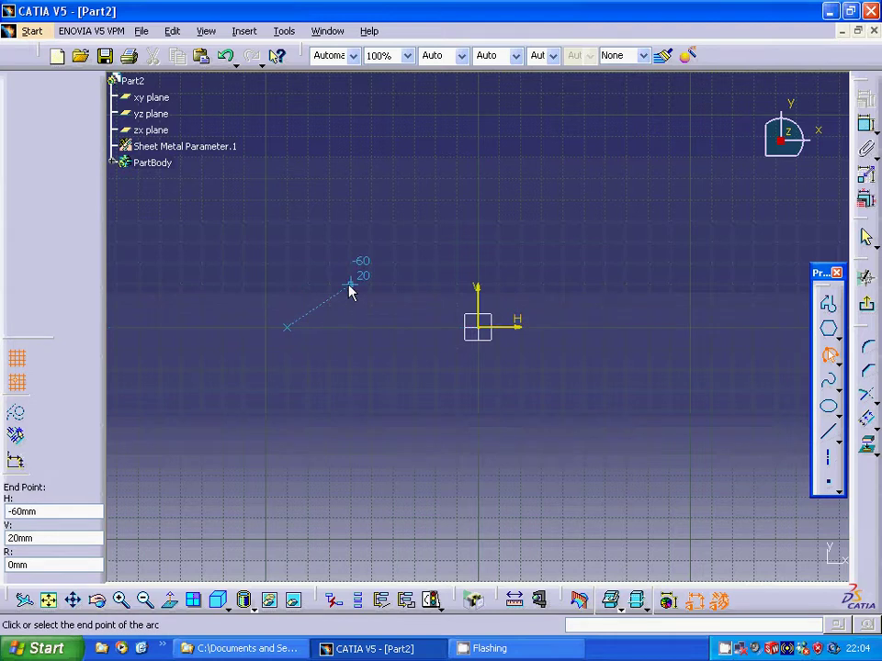
{"action": "left_click", "coordinate": [413, 326]}
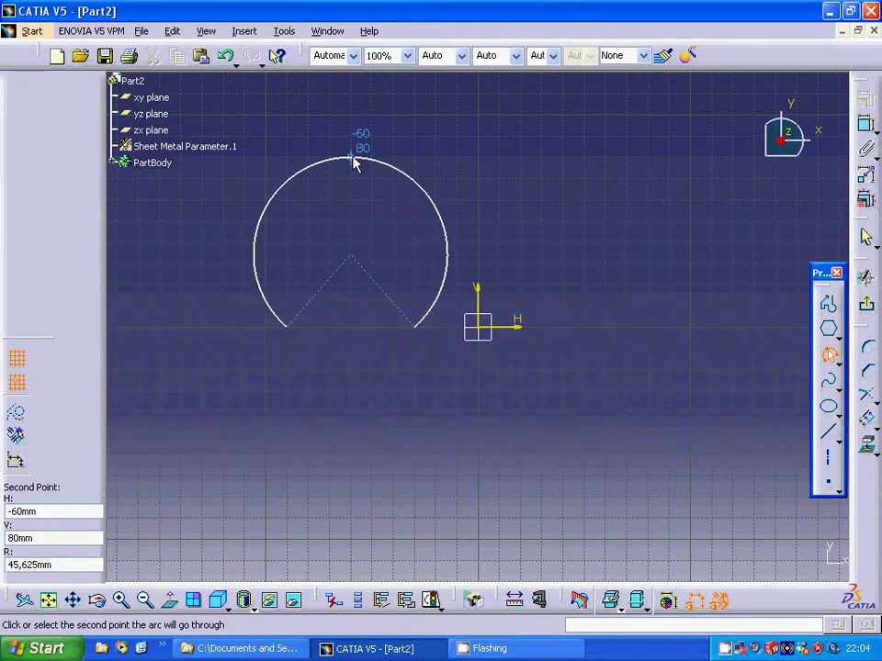
{"action": "left_click", "coordinate": [356, 124]}
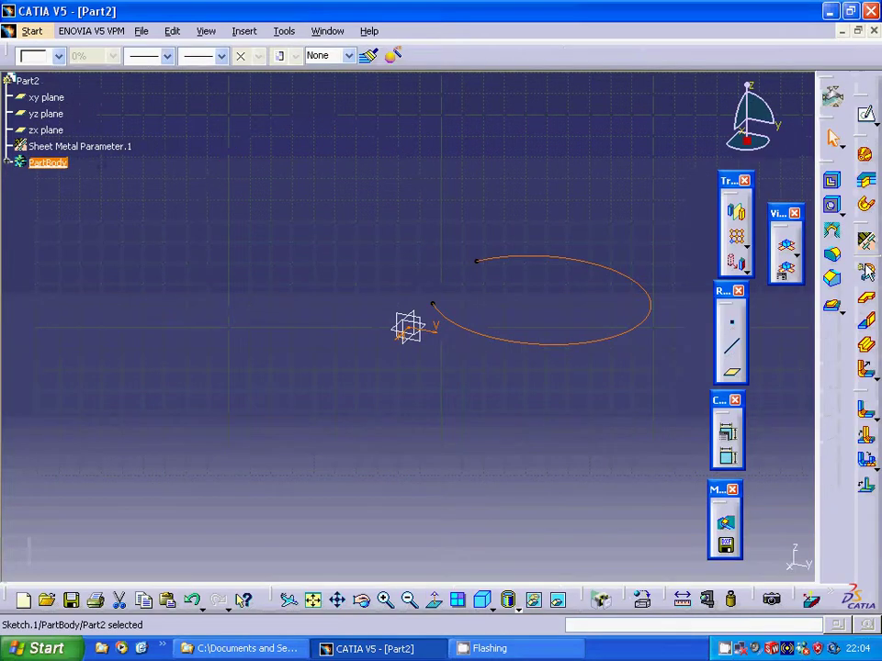
Create a rolled wall 100 mm long from the arc sketch
{"action": "left_click", "coordinate": [868, 209]}
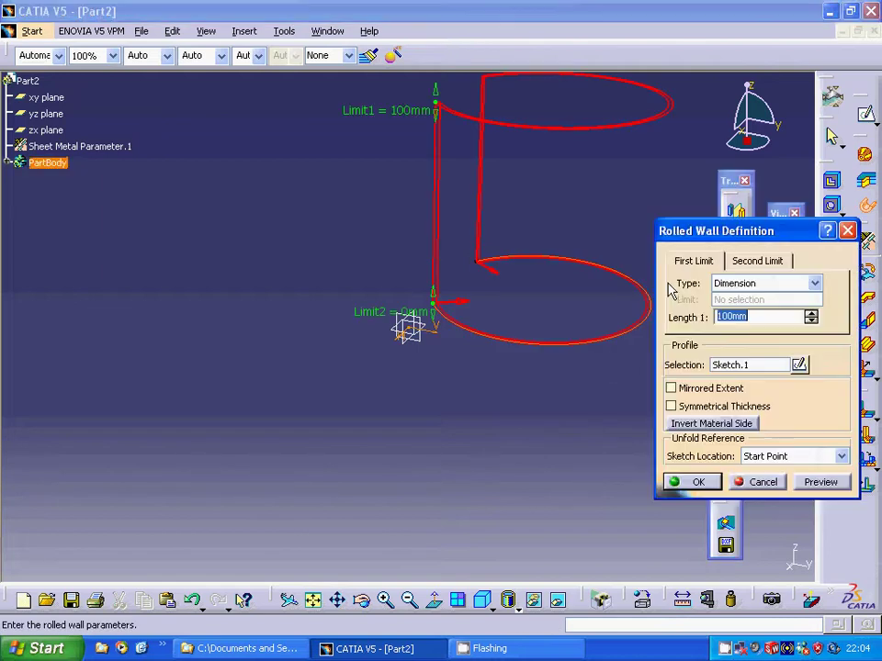
{"action": "left_click", "coordinate": [691, 481]}
{"action": "left_click", "coordinate": [457, 391]}
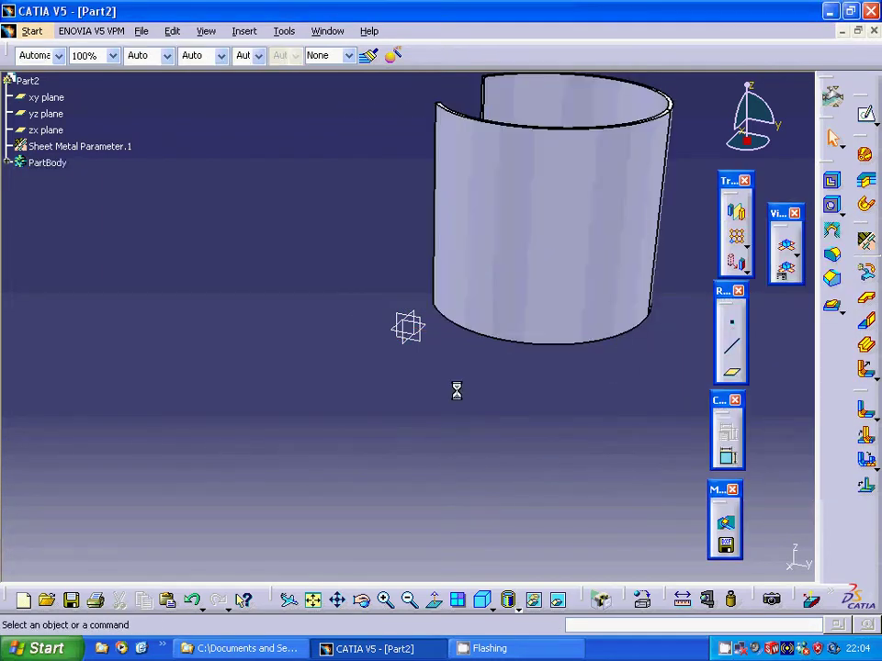
Sketch a smaller open three-point arc on the xy plane, starting at (80, 0) and ending farther right on the horizontal axis, bulging upward
{"action": "middle_click_drag", "start_coordinate": [457, 397], "coordinate": [559, 435]}
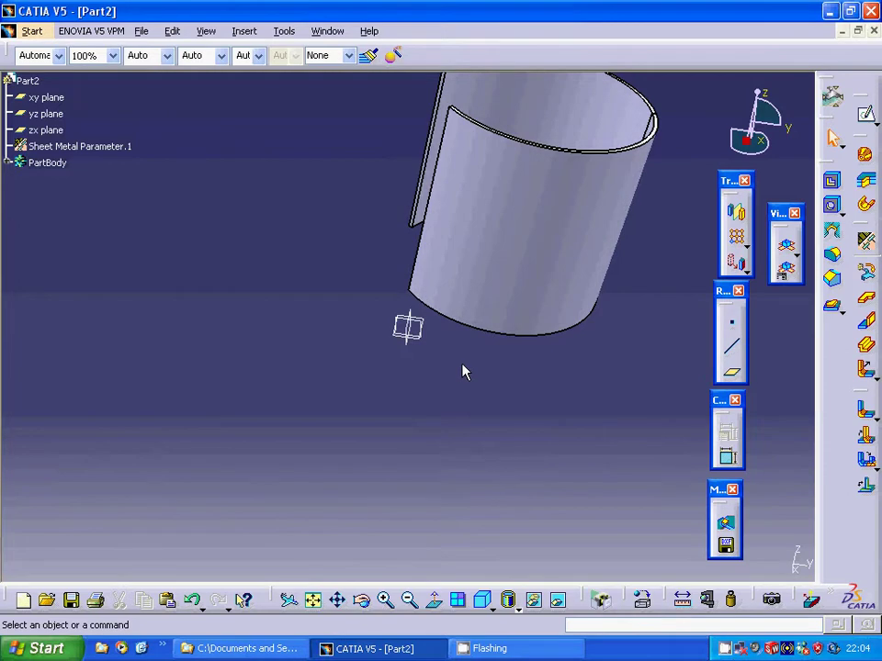
{"action": "middle_click_drag", "start_coordinate": [464, 372], "coordinate": [598, 396]}
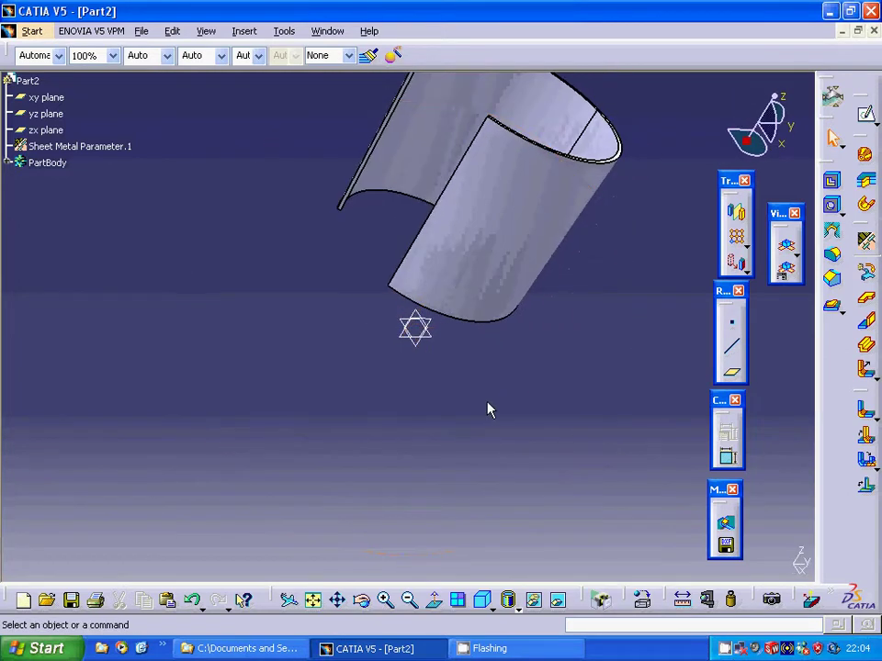
{"action": "left_click", "coordinate": [414, 327]}
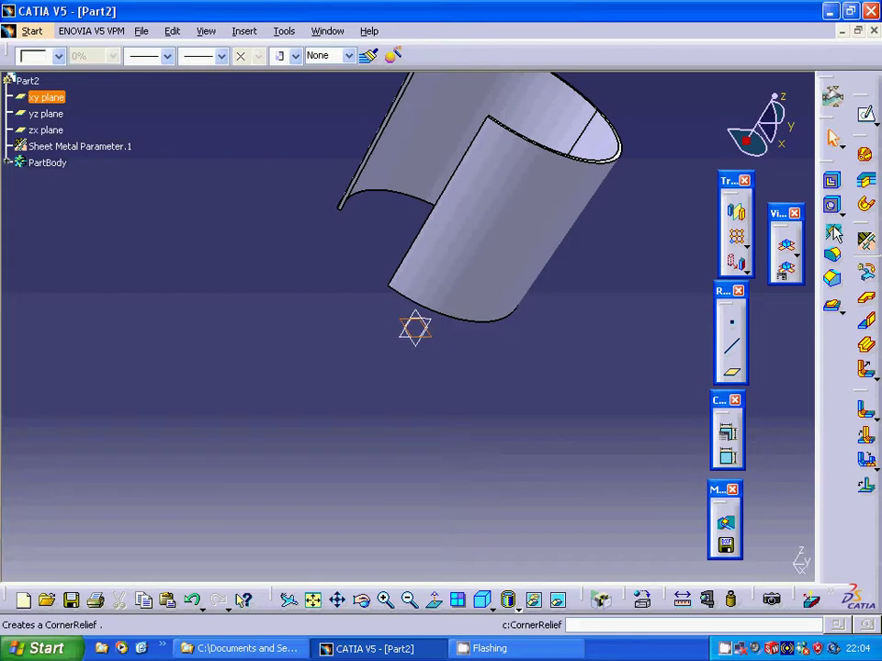
{"action": "left_click", "coordinate": [868, 117]}
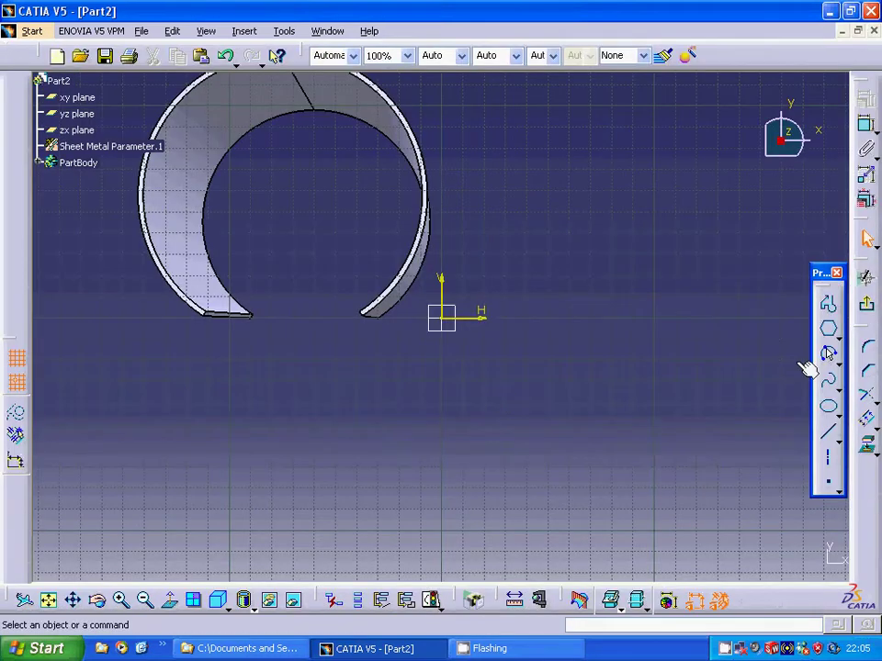
{"action": "left_click", "coordinate": [828, 355]}
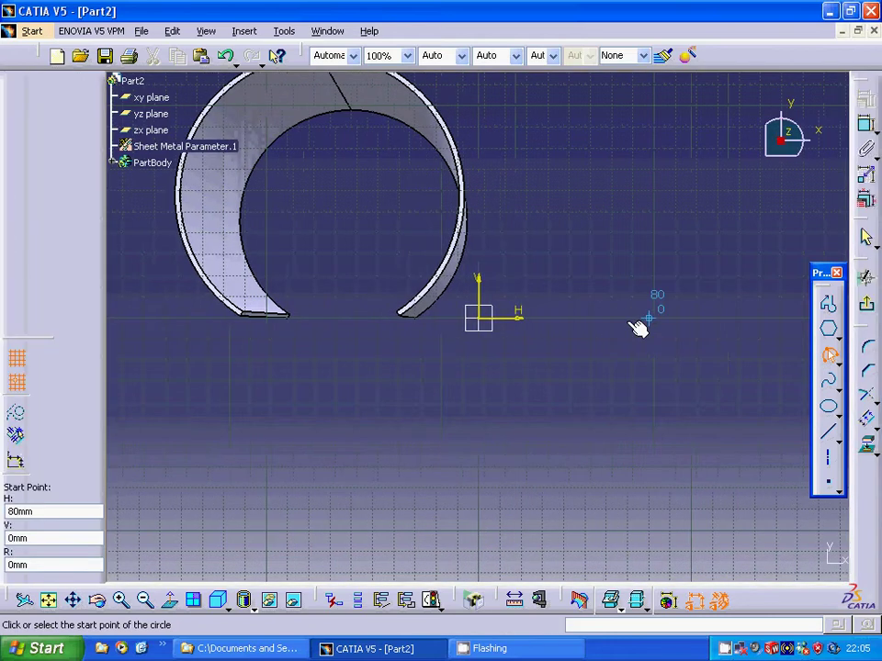
{"action": "left_click", "coordinate": [650, 318]}
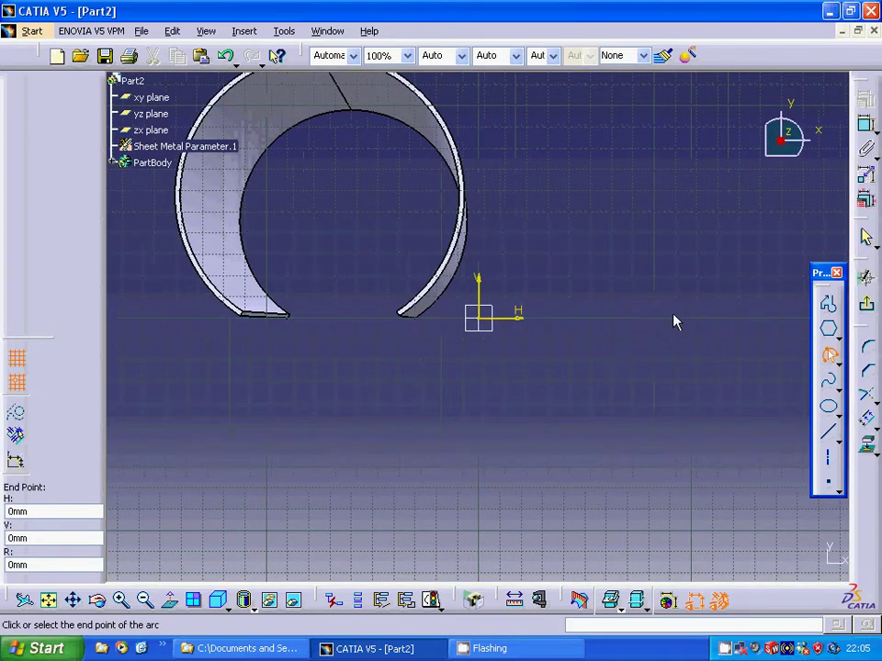
{"action": "left_click", "coordinate": [732, 318]}
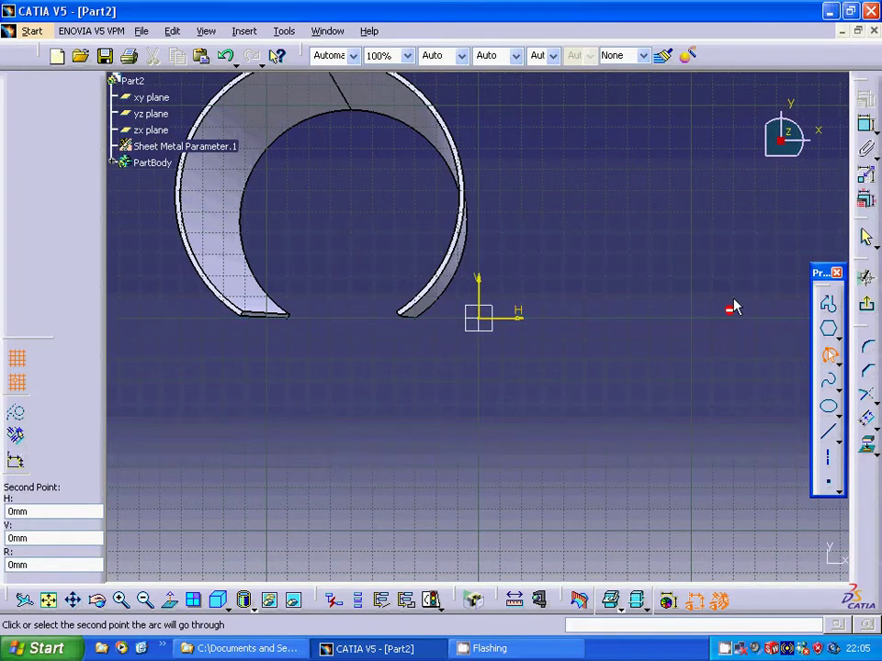
{"action": "left_click", "coordinate": [708, 214]}
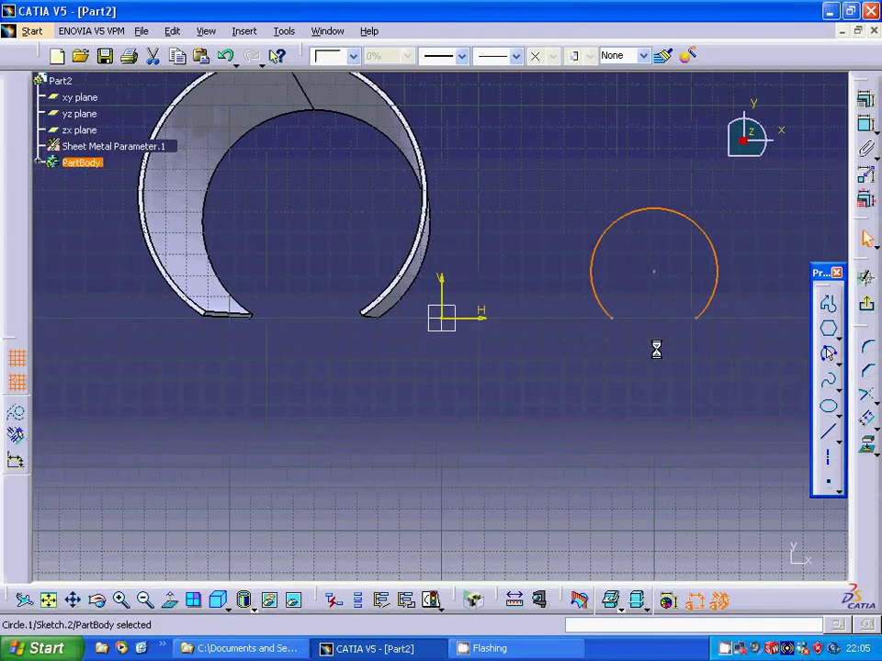
{"action": "left_click", "coordinate": [866, 308]}
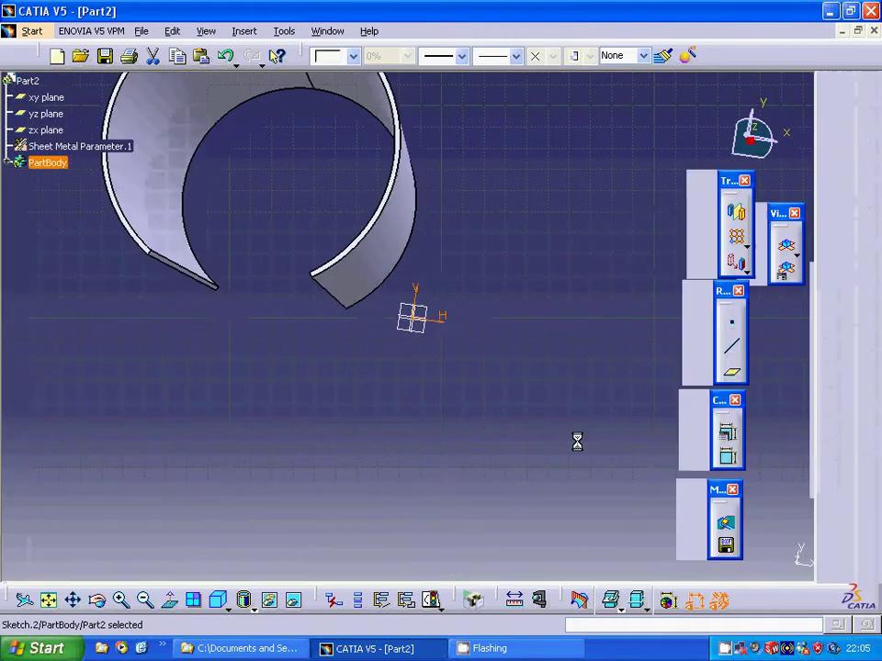
Create a reference plane offset 50 mm from the xy plane
{"action": "left_click", "coordinate": [413, 327]}
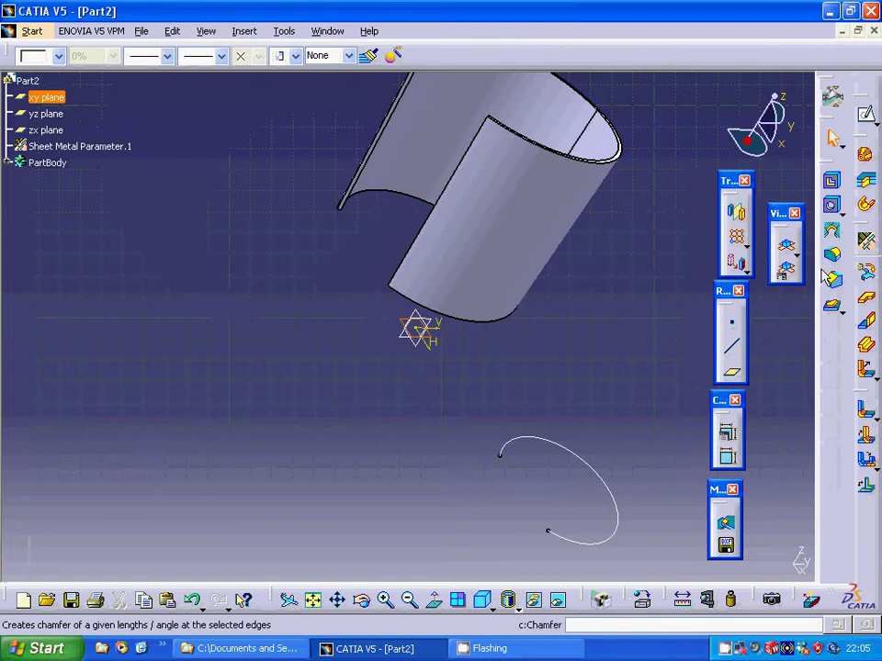
{"action": "left_click", "coordinate": [734, 377]}
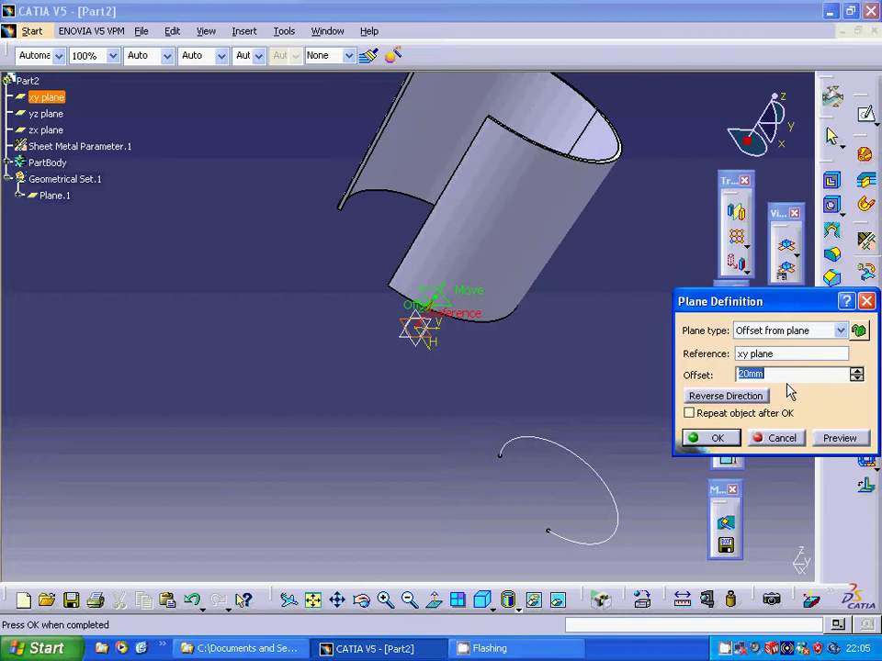
{"action": "type", "text": "50"}
{"action": "left_click", "coordinate": [723, 443]}
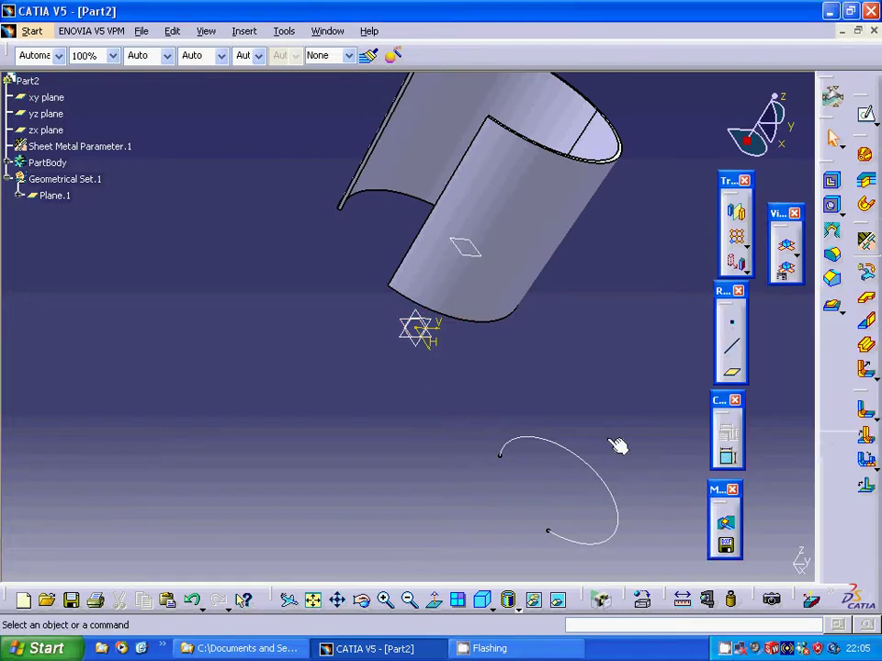
Start a sketch on the offset plane and project the smaller arc into it
{"action": "left_click", "coordinate": [475, 264]}
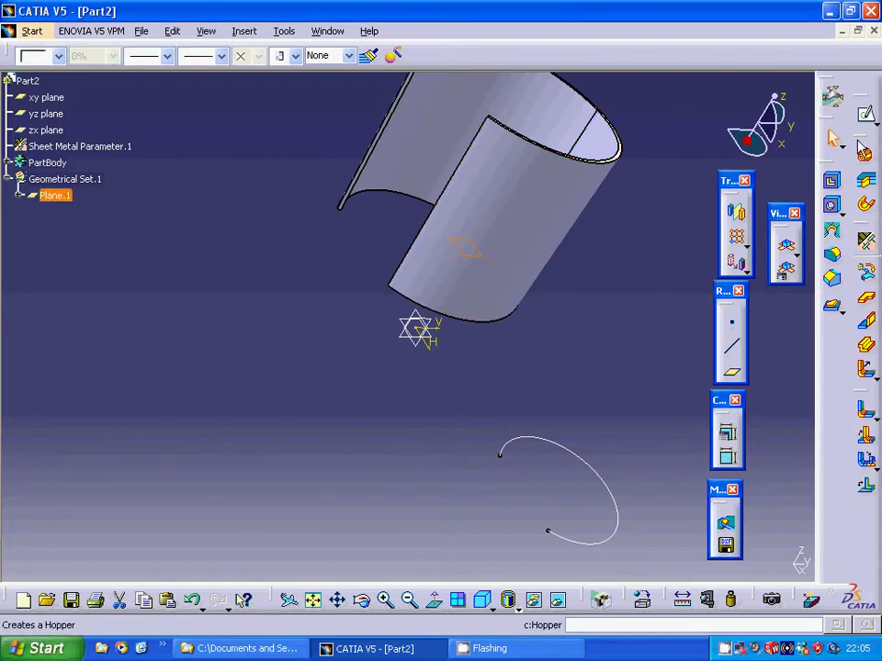
{"action": "left_click", "coordinate": [866, 117]}
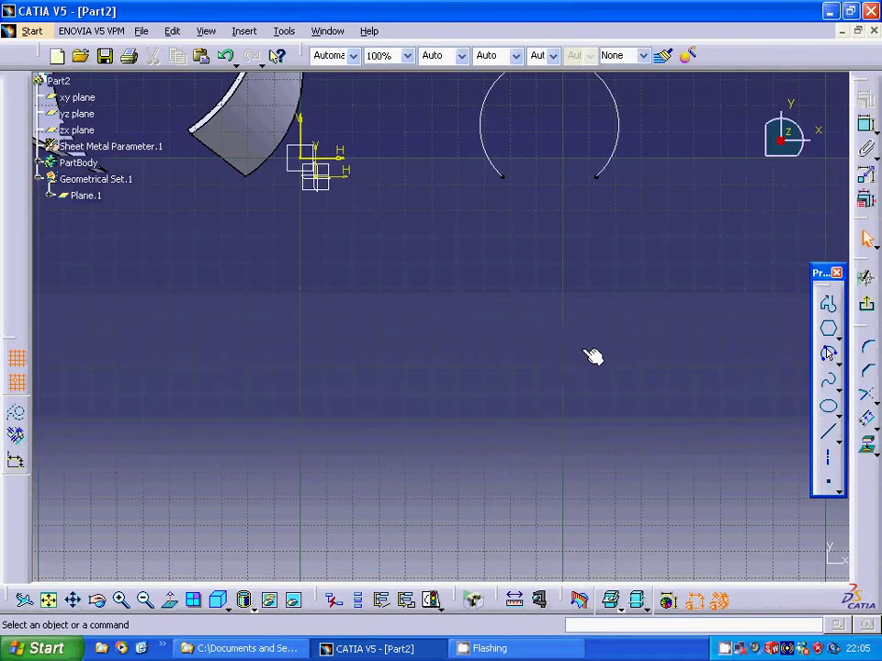
{"action": "mouse_move", "coordinate": [539, 314]}
{"action": "middle_mouse_down"}
{"action": "mouse_move", "coordinate": [562, 480]}
{"action": "mouse_move", "coordinate": [551, 511]}
{"action": "middle_mouse_up"}
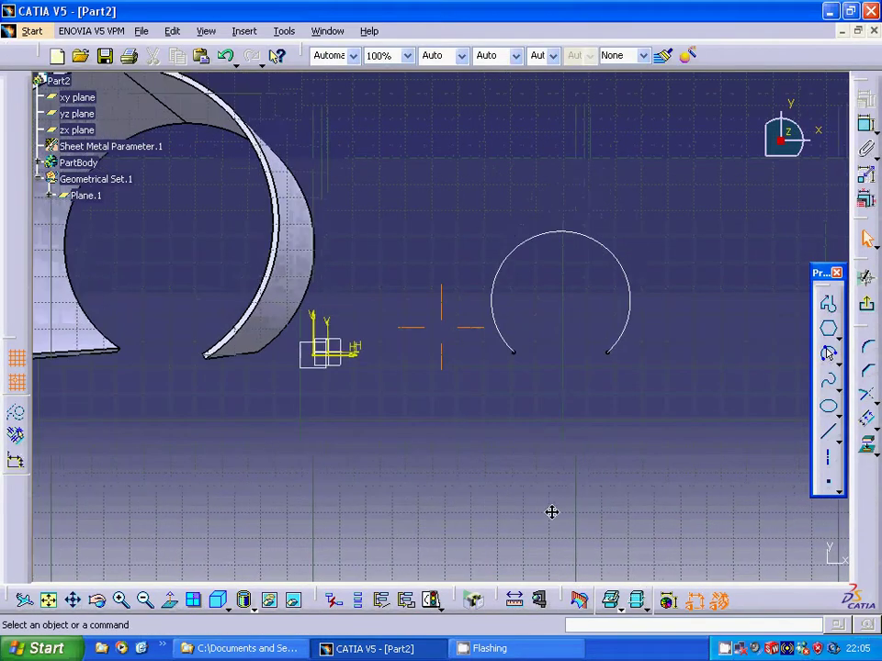
{"action": "left_click", "coordinate": [632, 329]}
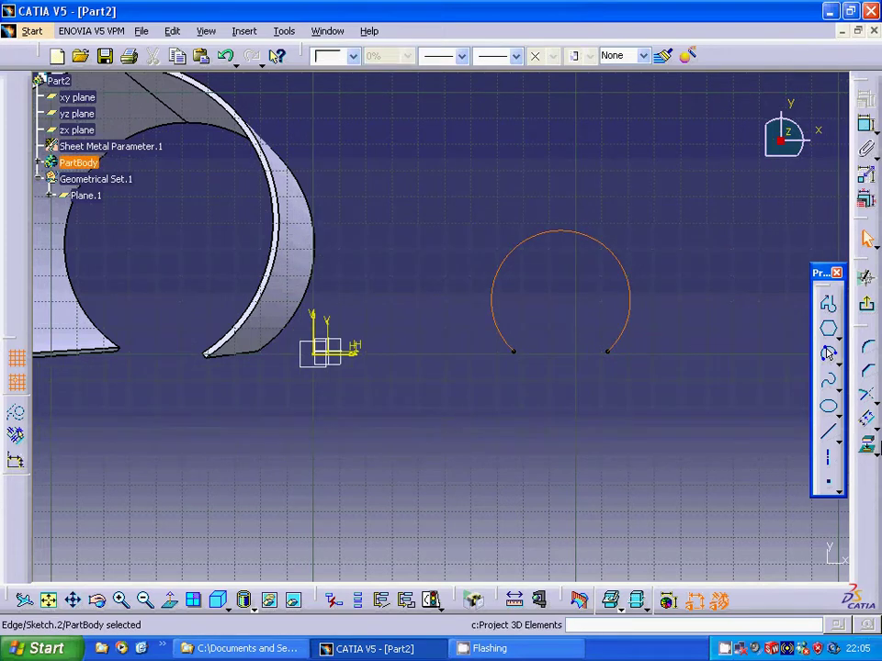
{"action": "left_click", "coordinate": [867, 450]}
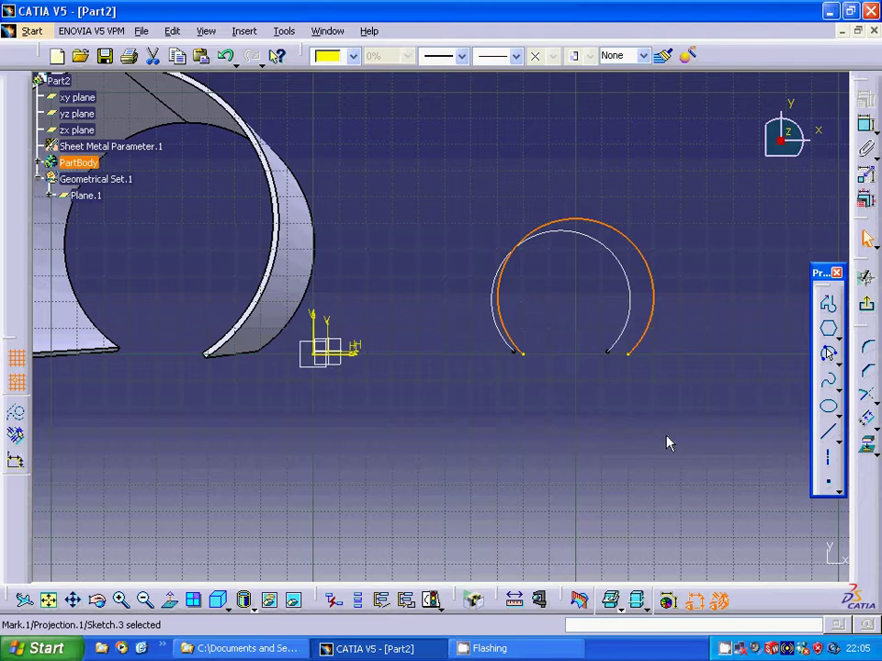
Offset the projected arc outward by about 18.3 mm, delete the projected arc itself and exit the sketch
{"action": "left_click", "coordinate": [868, 422]}
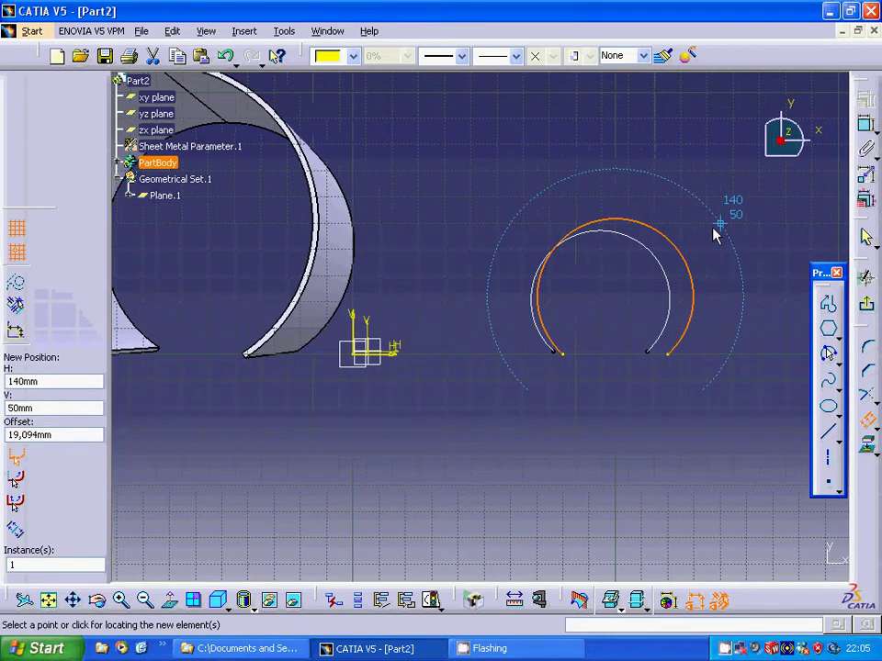
{"action": "left_click", "coordinate": [616, 177]}
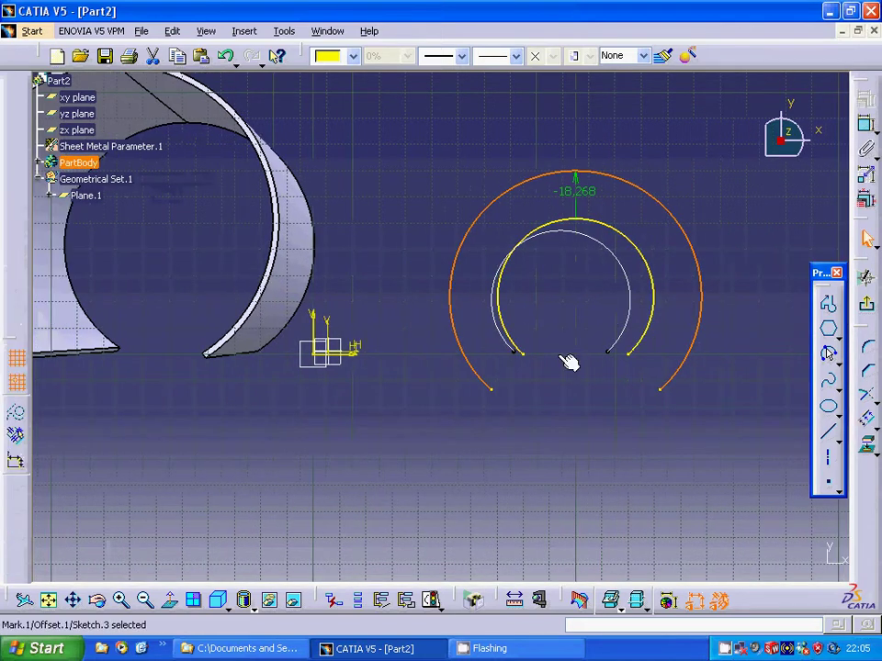
{"action": "right_click", "coordinate": [652, 324]}
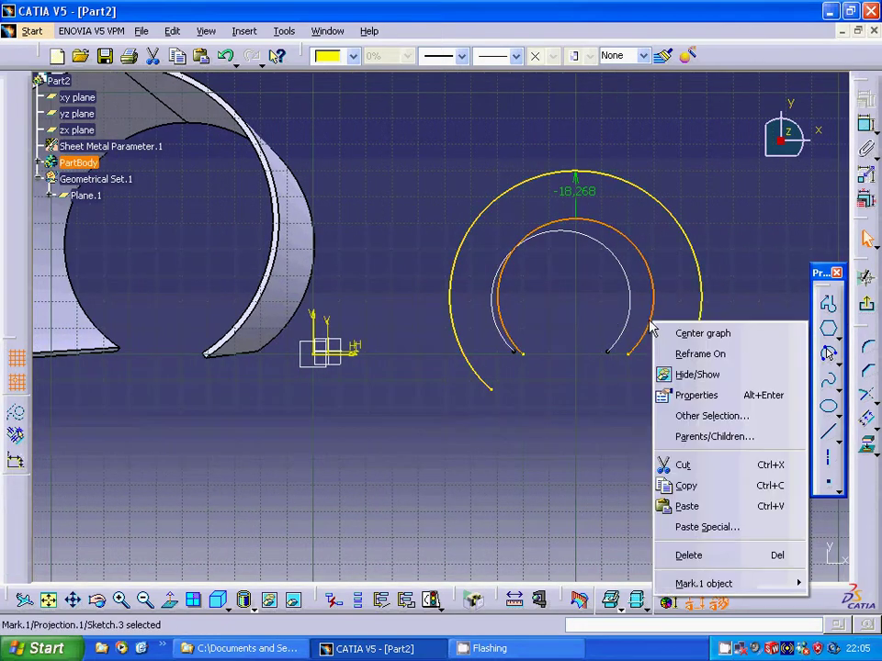
{"action": "left_click", "coordinate": [687, 556]}
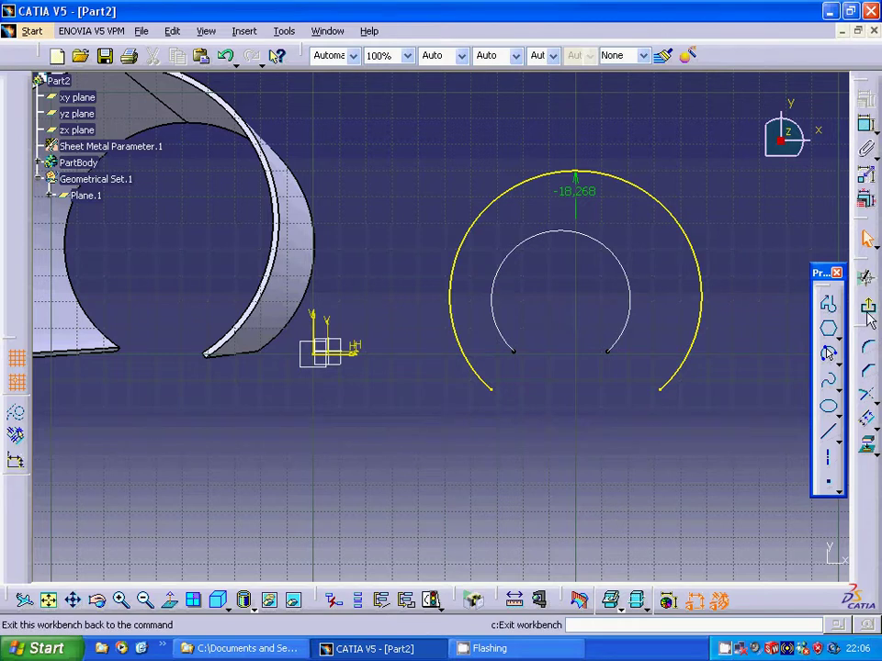
{"action": "left_click", "coordinate": [866, 239]}
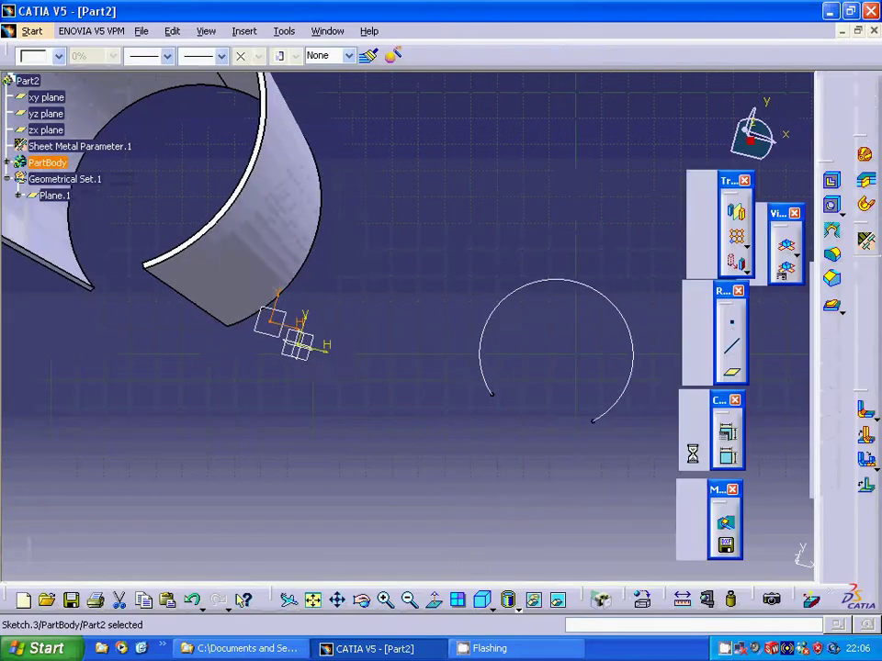
Create a Canonic Hopper between the smaller and larger arc sketches, with the opening line joining one pair of matching end points
{"action": "left_click", "coordinate": [658, 419]}
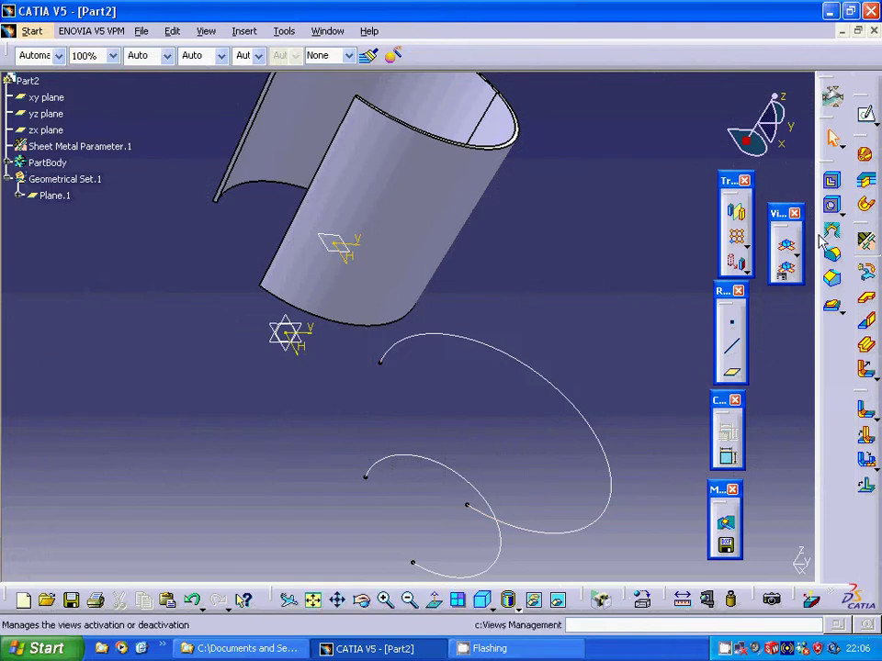
{"action": "left_click", "coordinate": [865, 162]}
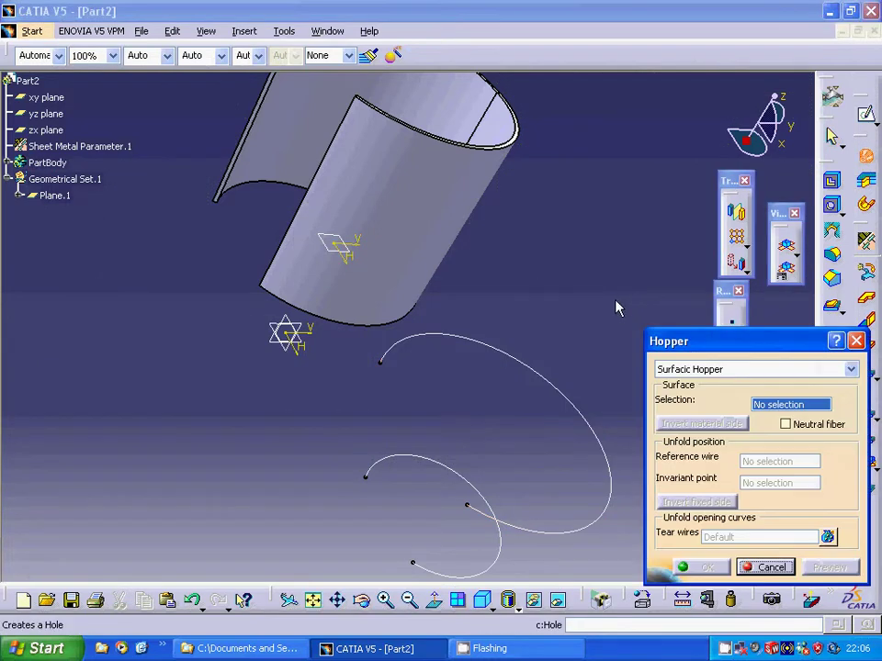
{"action": "left_click", "coordinate": [852, 370]}
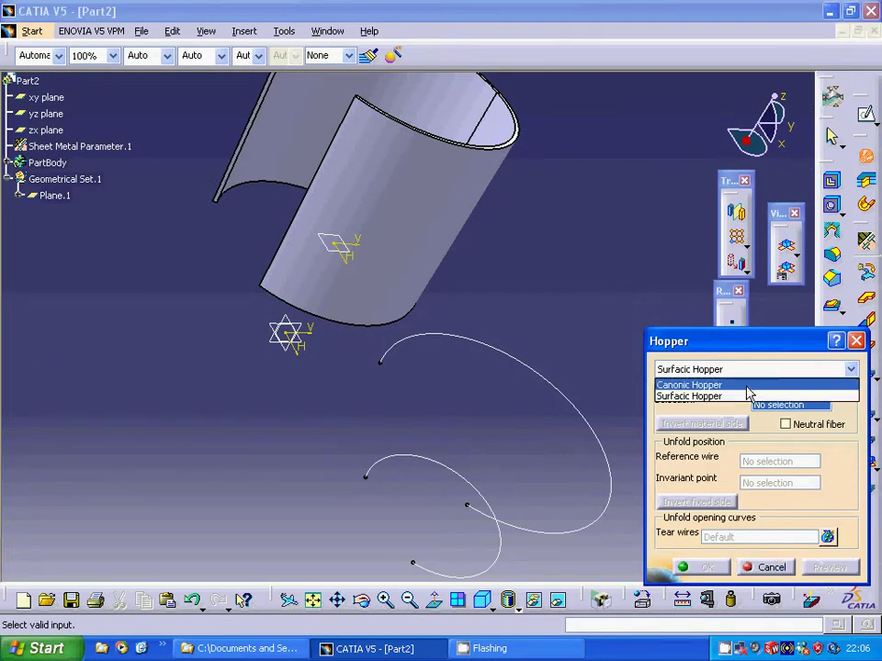
{"action": "left_click", "coordinate": [746, 386]}
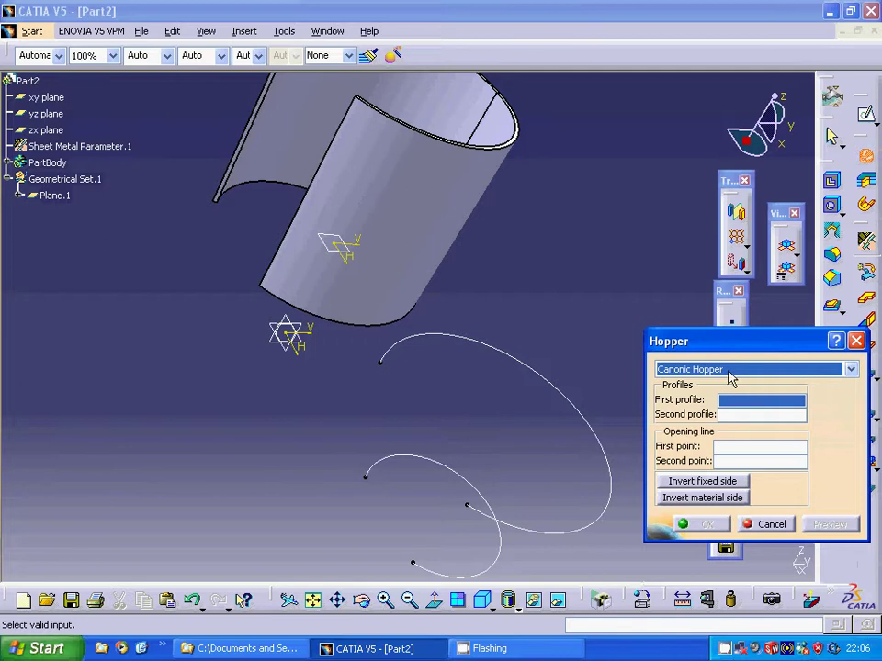
{"action": "left_click", "coordinate": [503, 562]}
{"action": "left_click", "coordinate": [543, 534]}
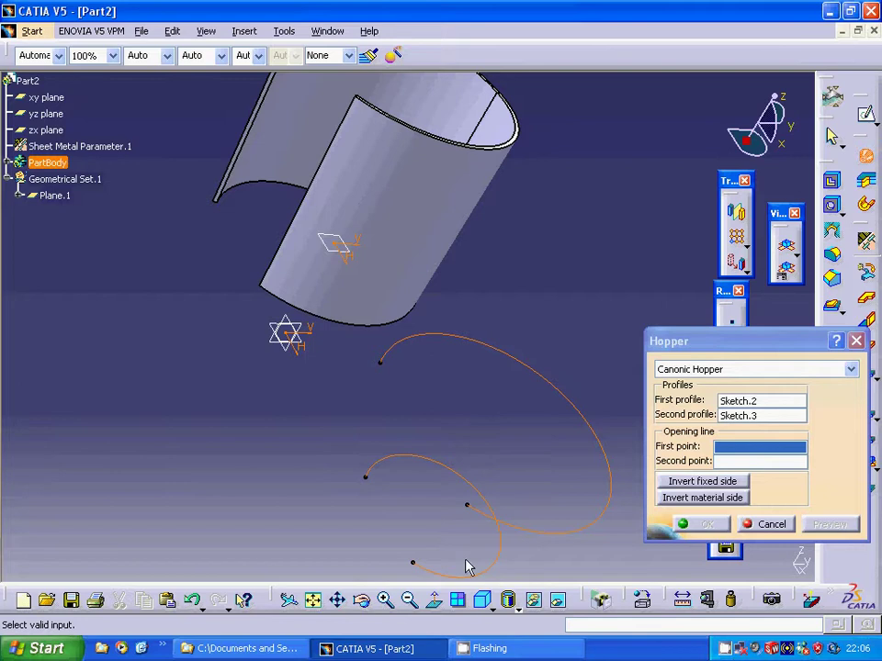
{"action": "left_click", "coordinate": [415, 563]}
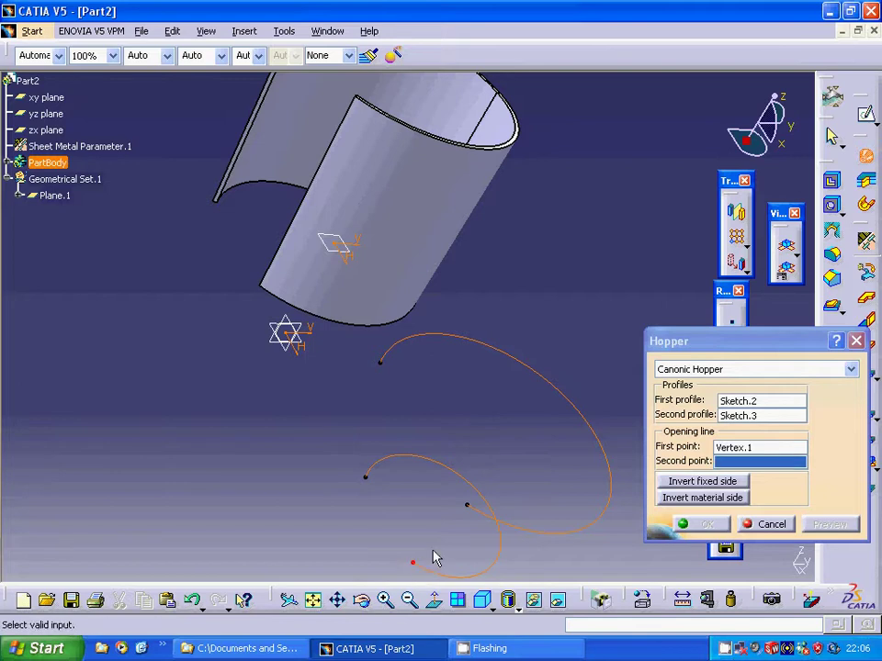
{"action": "left_click", "coordinate": [470, 513]}
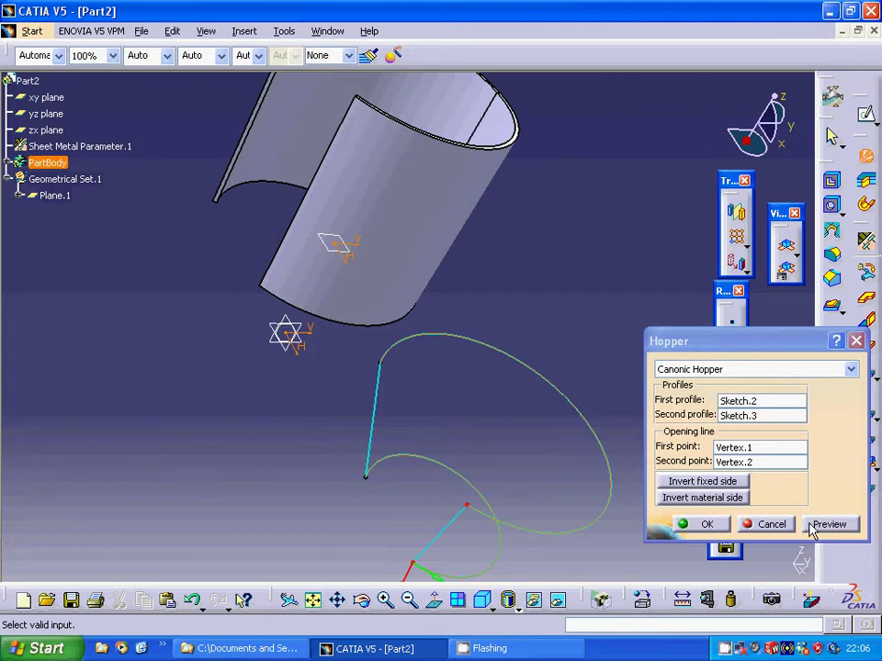
{"action": "left_click", "coordinate": [696, 525]}
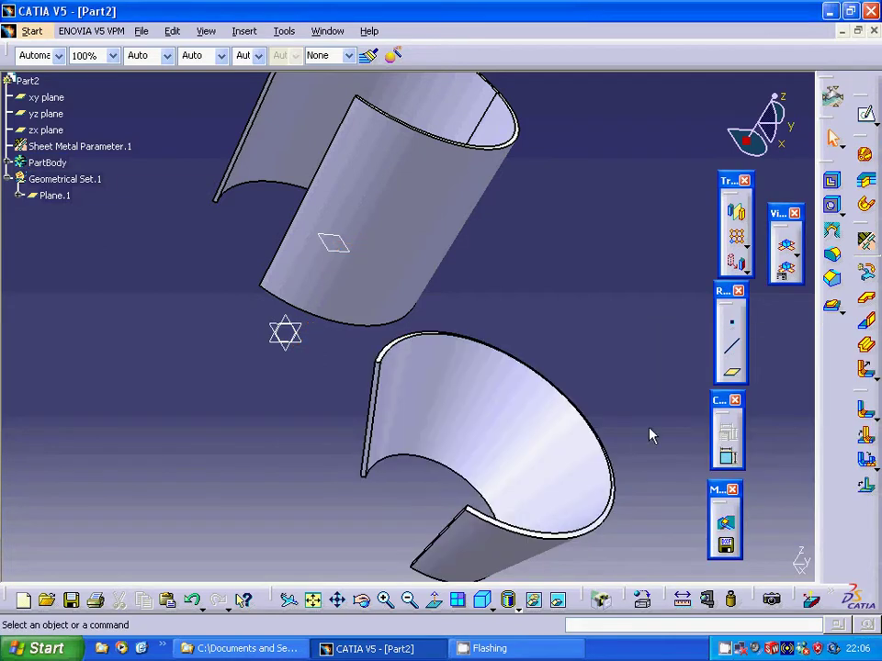
Sketch an open three-point arc on the xy plane above the hopper, from about (100, 130) to (140, 130), bulging upward, and exit the sketch
{"action": "middle_click_drag", "start_coordinate": [615, 379], "coordinate": [669, 442]}
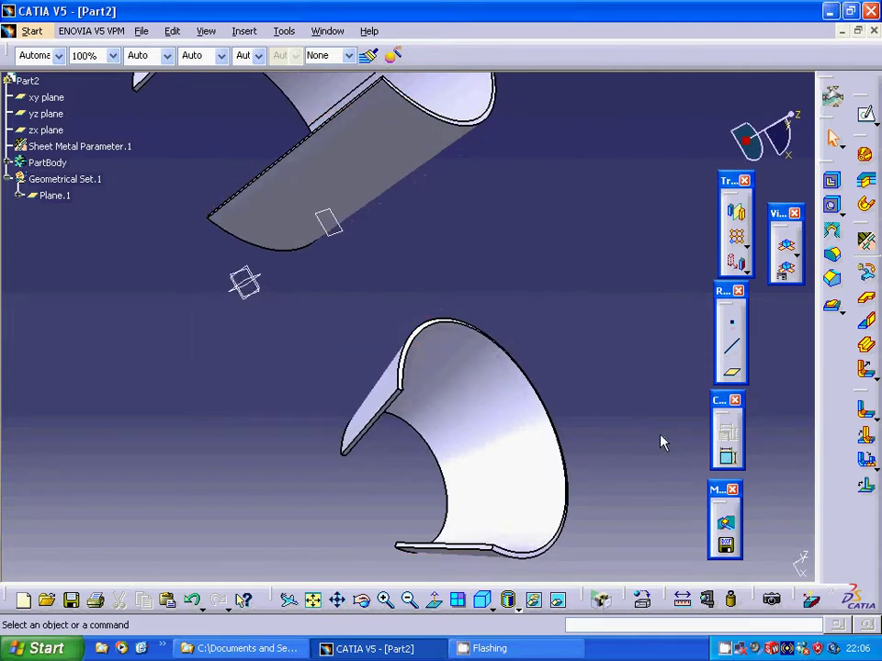
{"action": "left_click", "coordinate": [865, 114]}
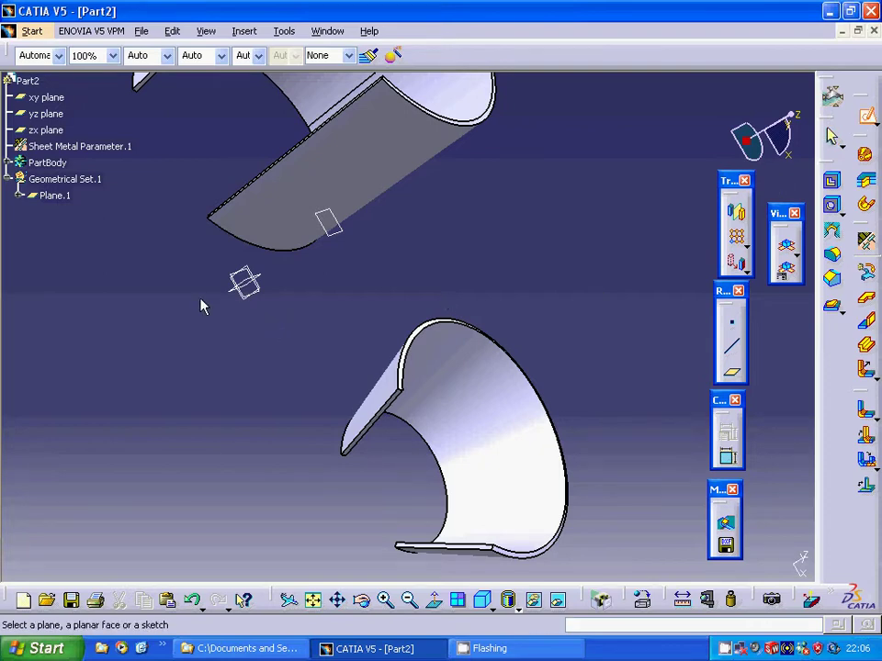
{"action": "left_click", "coordinate": [57, 98]}
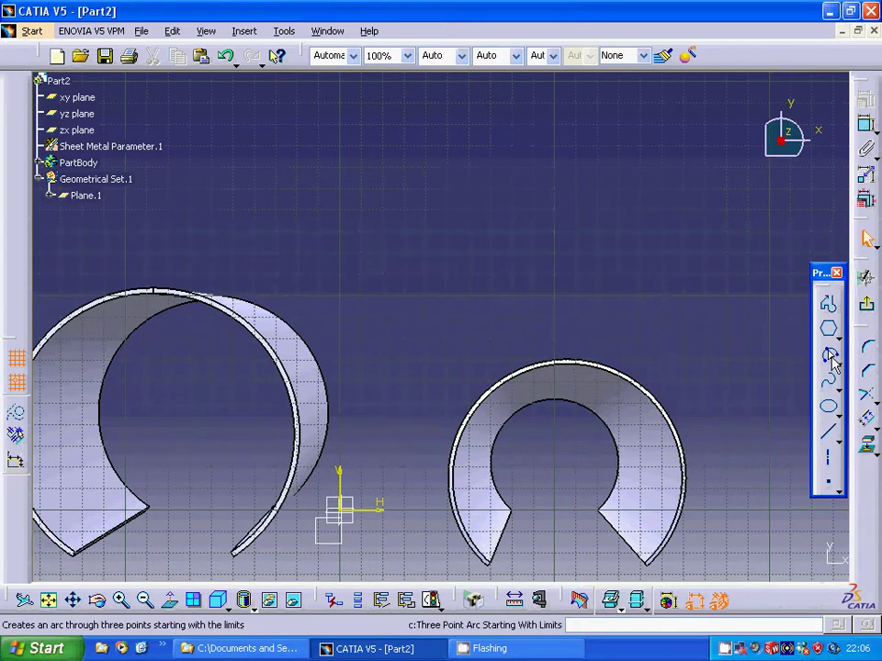
{"action": "left_click", "coordinate": [828, 353]}
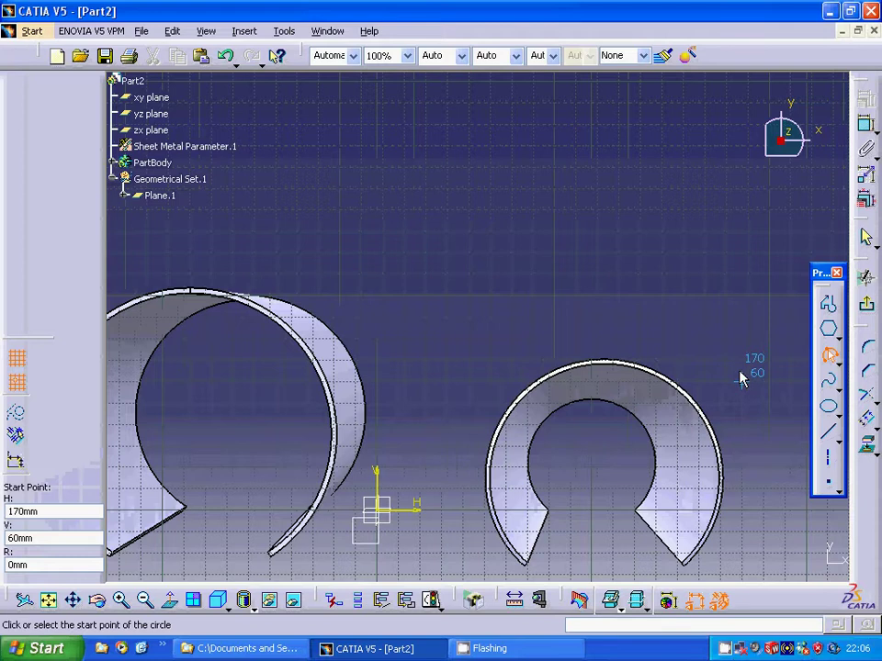
{"action": "left_click", "coordinate": [595, 241]}
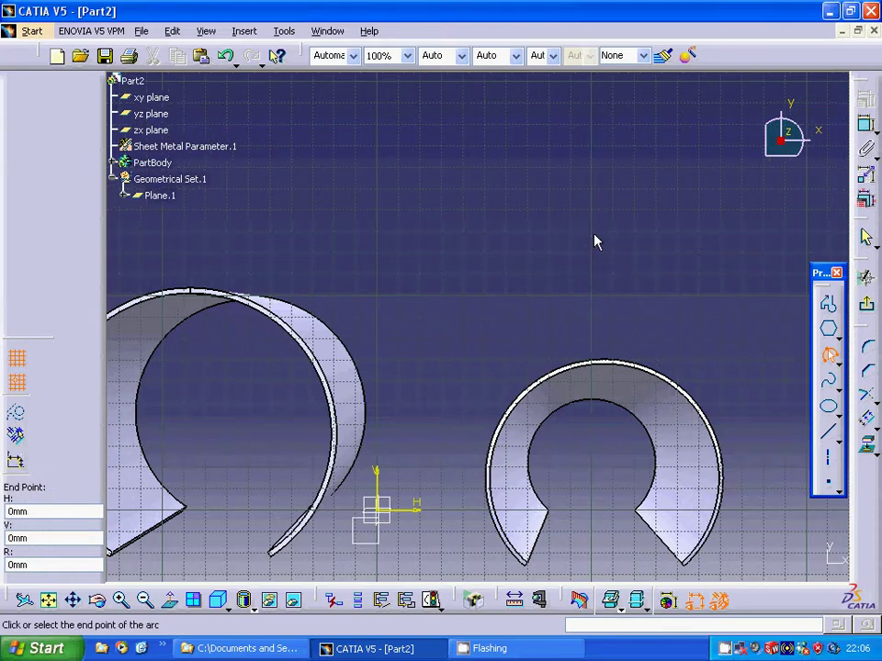
{"action": "left_click", "coordinate": [681, 236]}
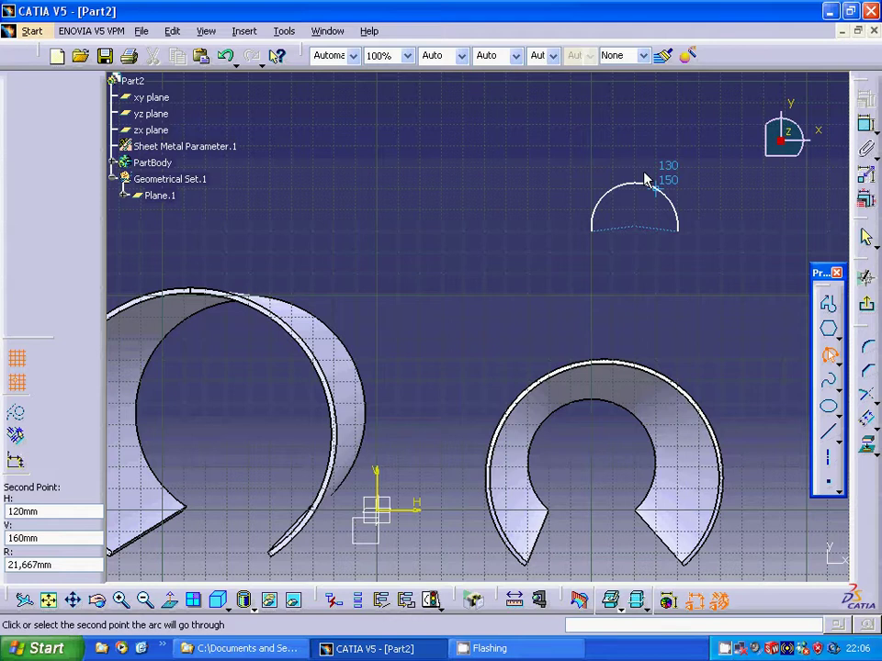
{"action": "left_click", "coordinate": [644, 160]}
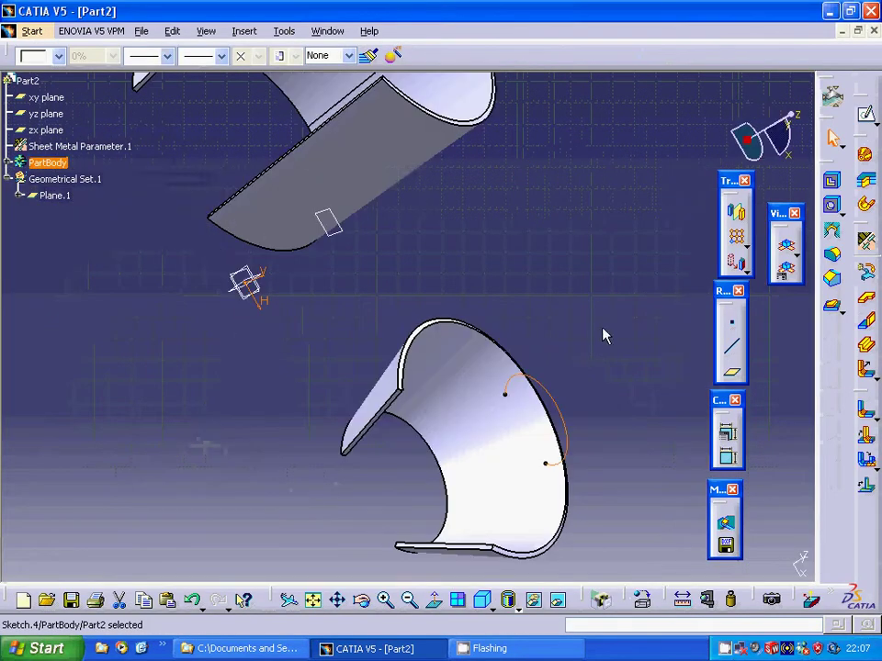
Start a sketch on the offset plane and project the new small arc into it
{"action": "left_click", "coordinate": [332, 230]}
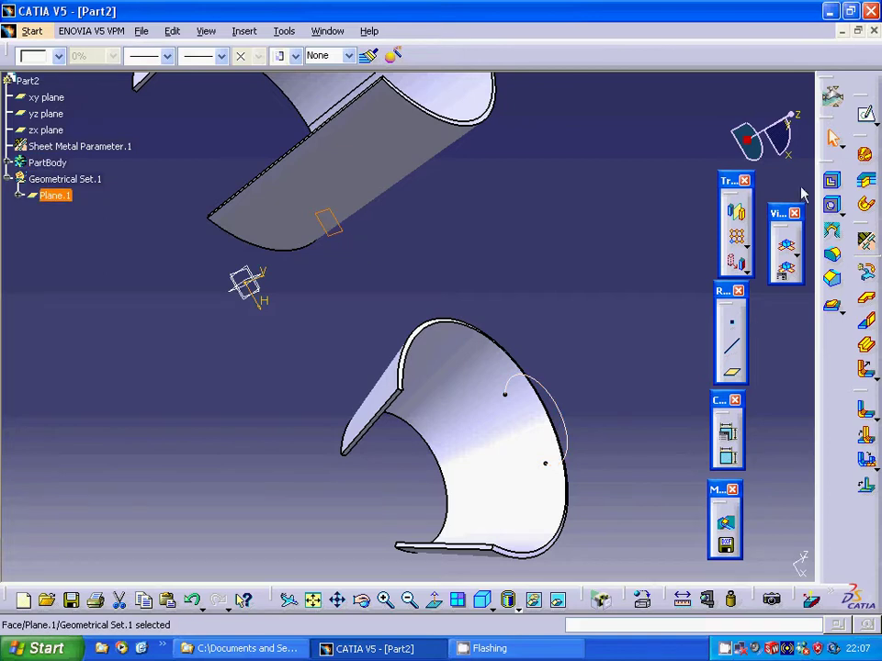
{"action": "left_click", "coordinate": [865, 112]}
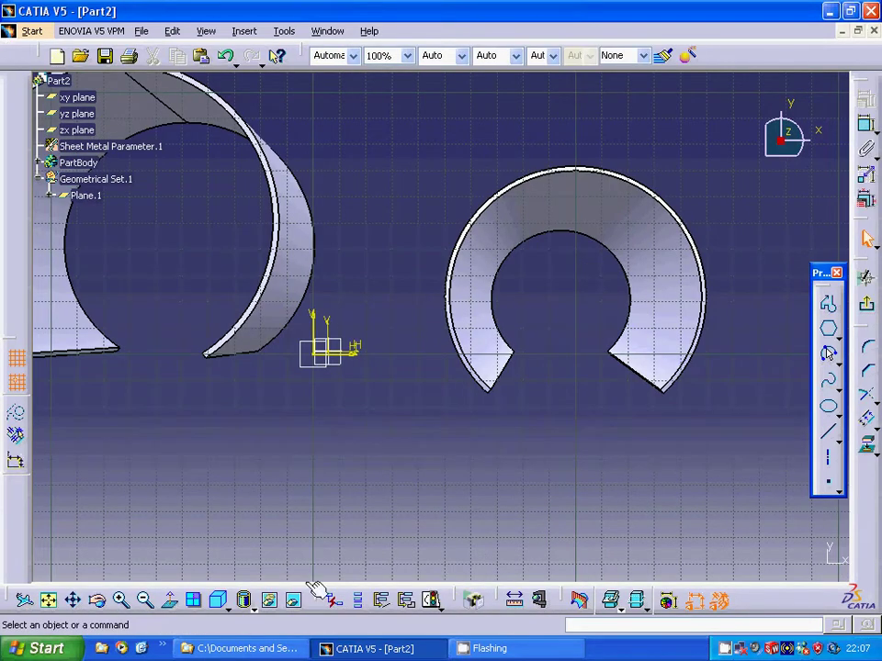
{"action": "left_click", "coordinate": [50, 601]}
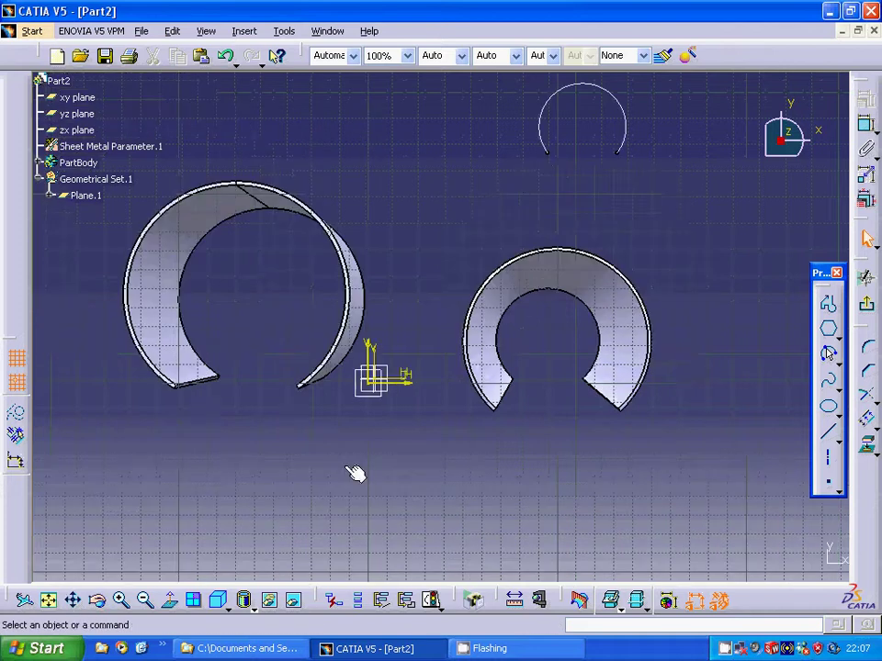
{"action": "left_click", "coordinate": [866, 446]}
{"action": "left_click", "coordinate": [599, 226]}
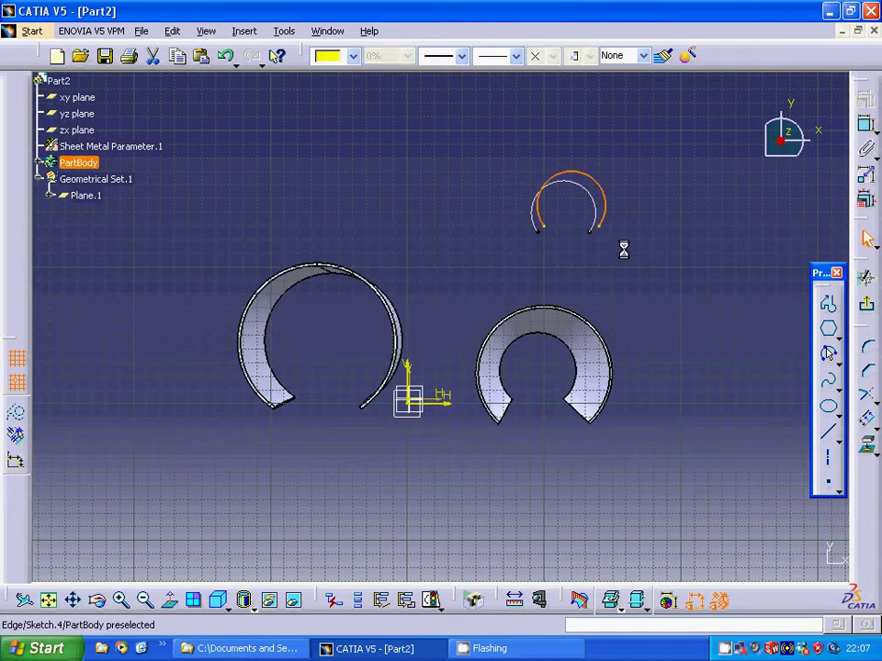
Offset the projected arc outward by 20 mm, delete the projected arc itself and exit the sketch
{"action": "left_click", "coordinate": [866, 421]}
{"action": "left_click", "coordinate": [872, 428]}
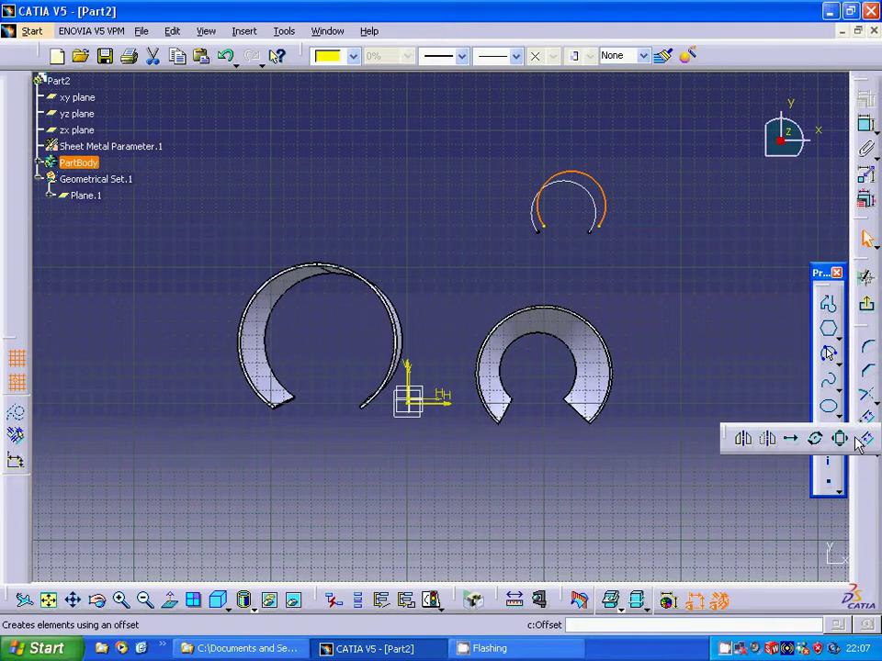
{"action": "left_click", "coordinate": [863, 439]}
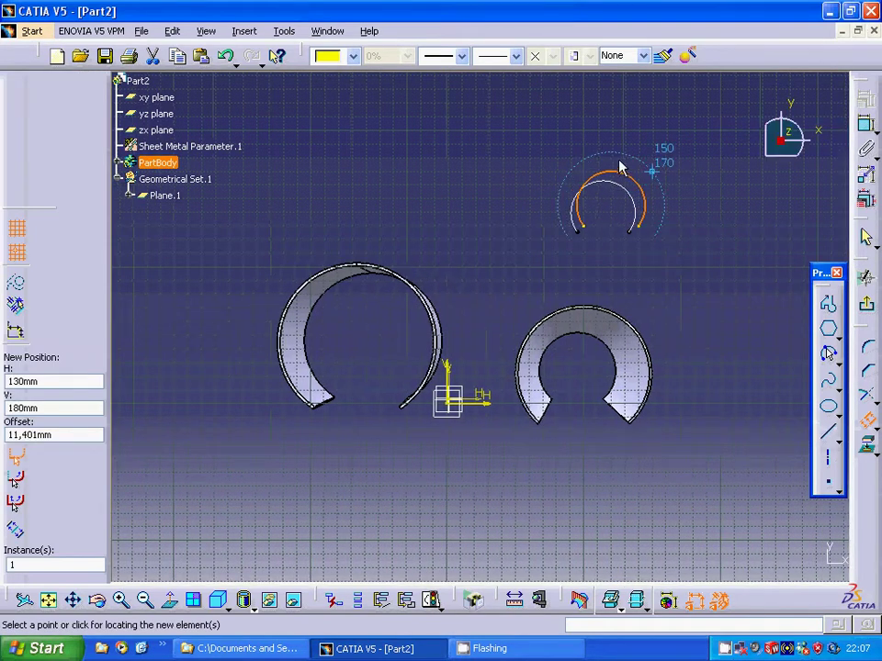
{"action": "left_click", "coordinate": [614, 150]}
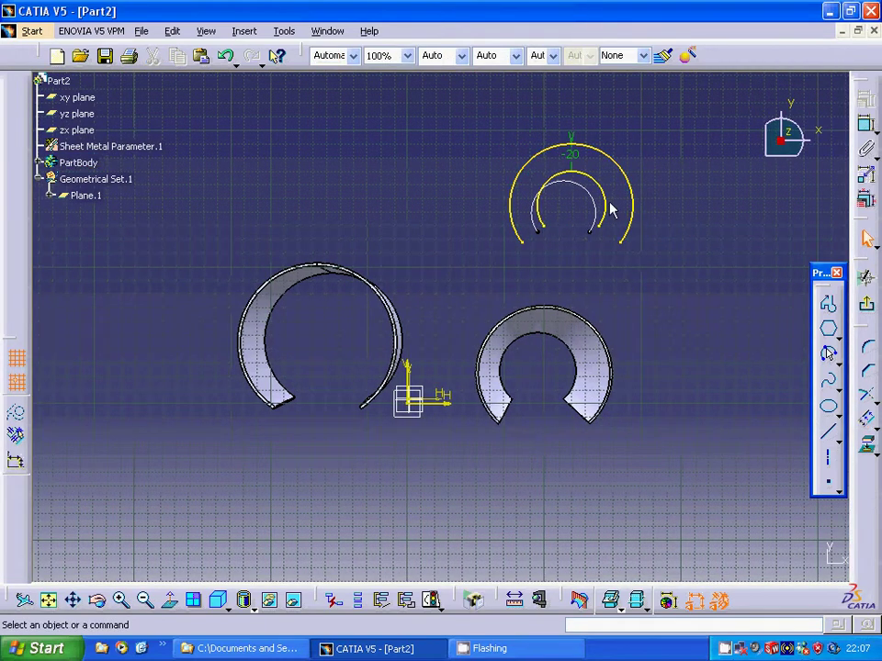
{"action": "right_click", "coordinate": [614, 208]}
{"action": "left_click", "coordinate": [634, 433]}
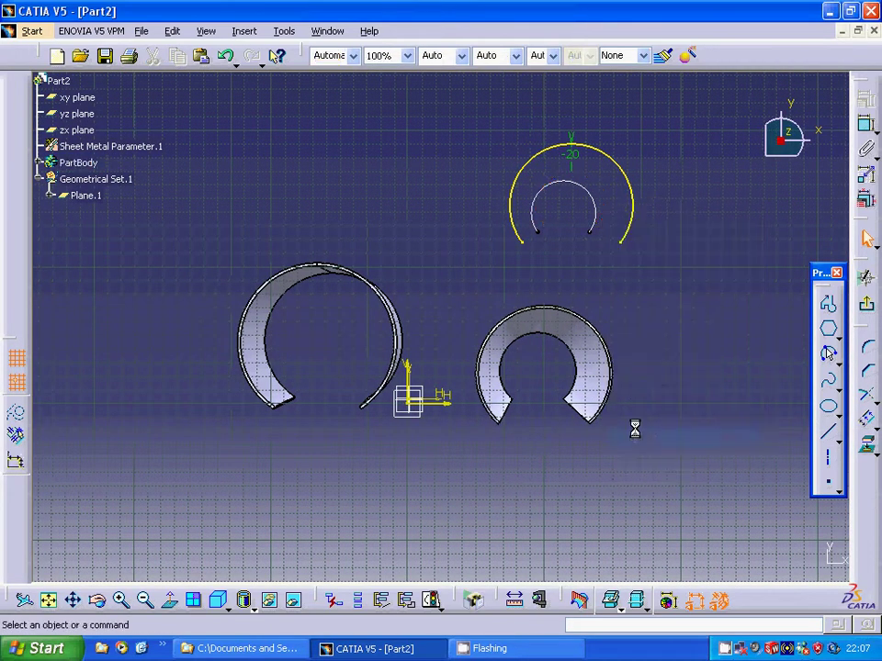
{"action": "left_click", "coordinate": [865, 99]}
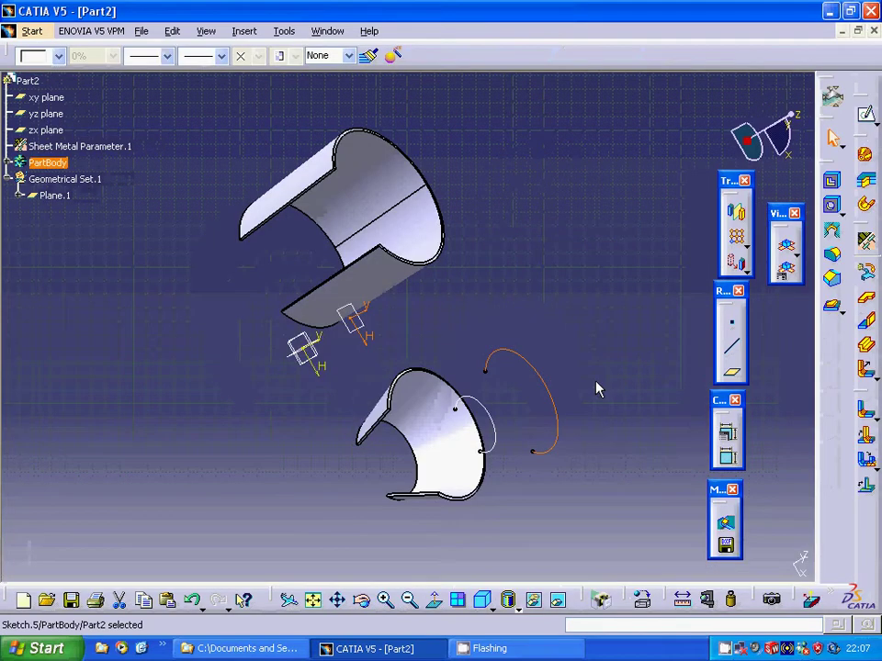
Switch to the Generative Shape Design workbench and create a multi-sections surface between the offset arc and the small arc on the xy plane
{"action": "left_click", "coordinate": [29, 30]}
{"action": "mouse_move", "coordinate": [53, 125]}
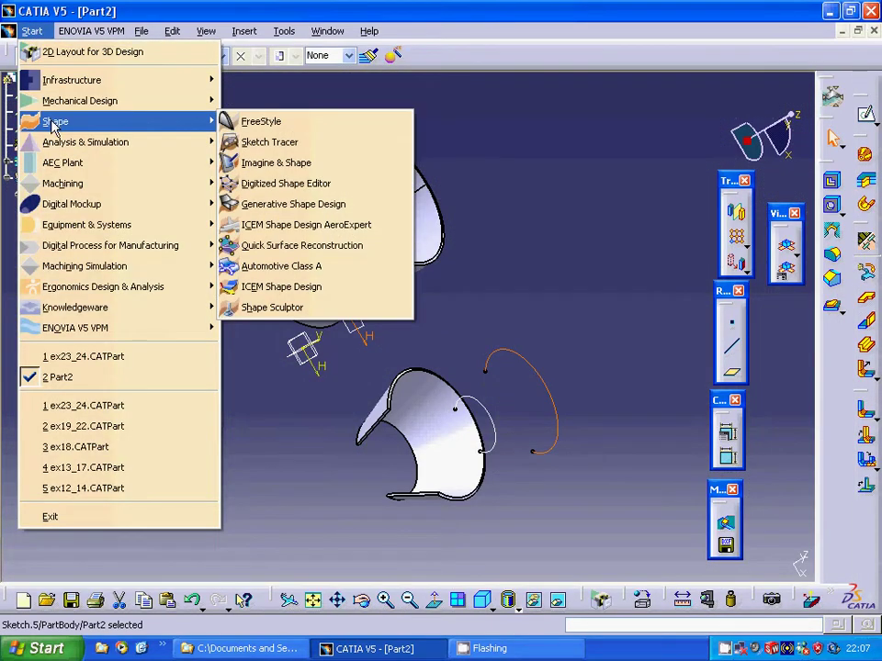
{"action": "left_click", "coordinate": [241, 204]}
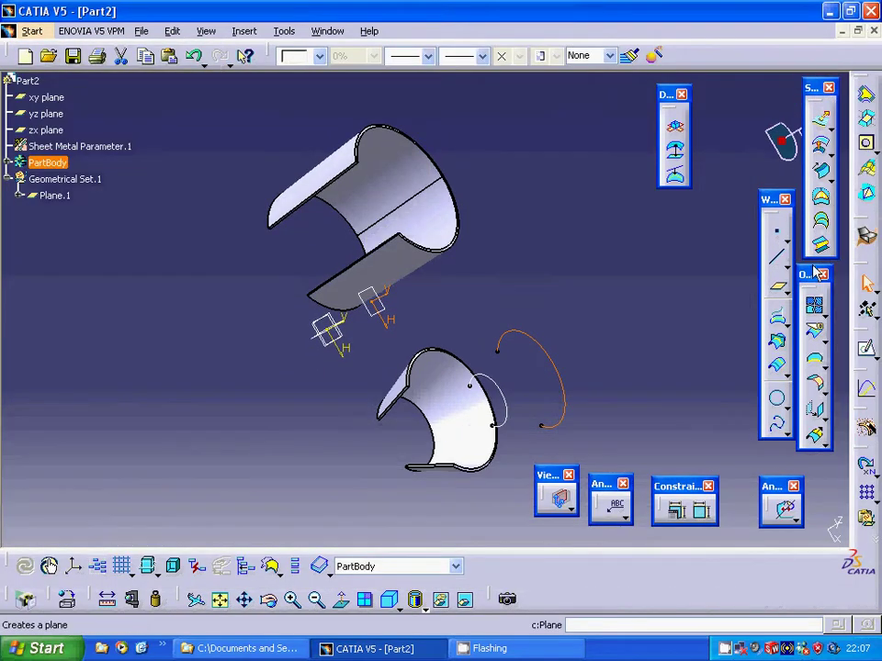
{"action": "left_click", "coordinate": [820, 221]}
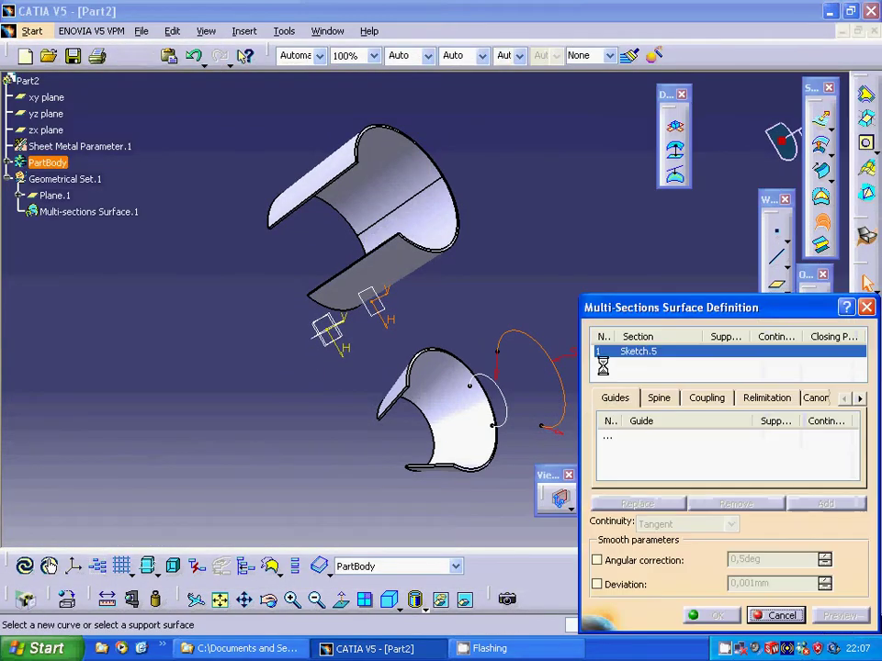
{"action": "left_click_drag", "start_coordinate": [656, 315], "coordinate": [749, 314]}
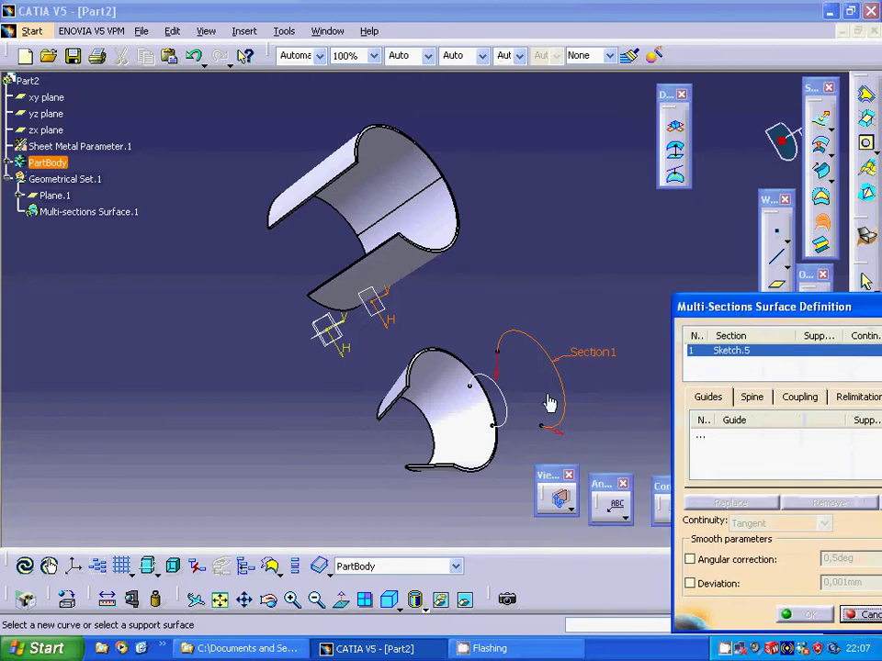
{"action": "left_click", "coordinate": [508, 410]}
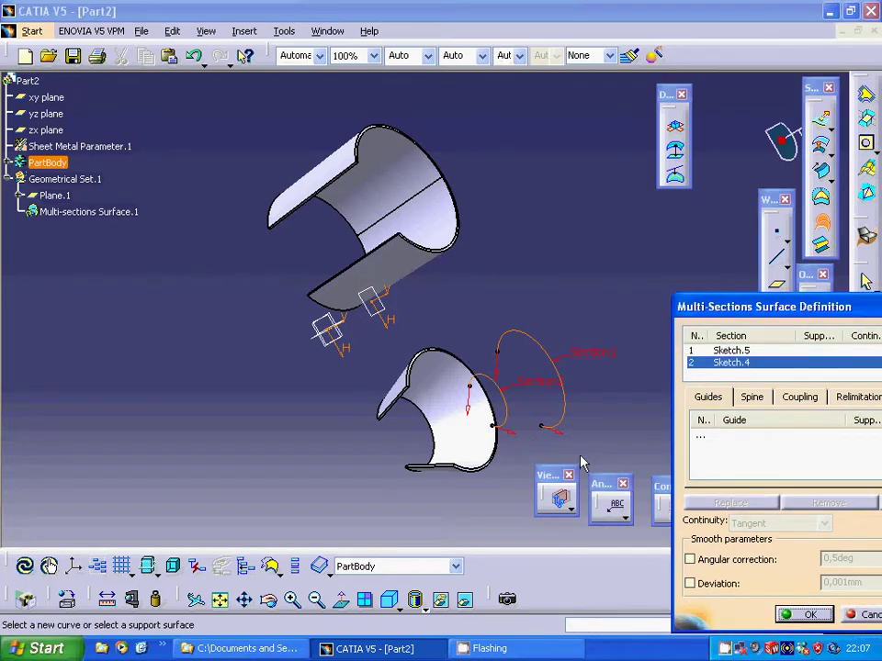
{"action": "left_click_drag", "start_coordinate": [737, 306], "coordinate": [636, 305]}
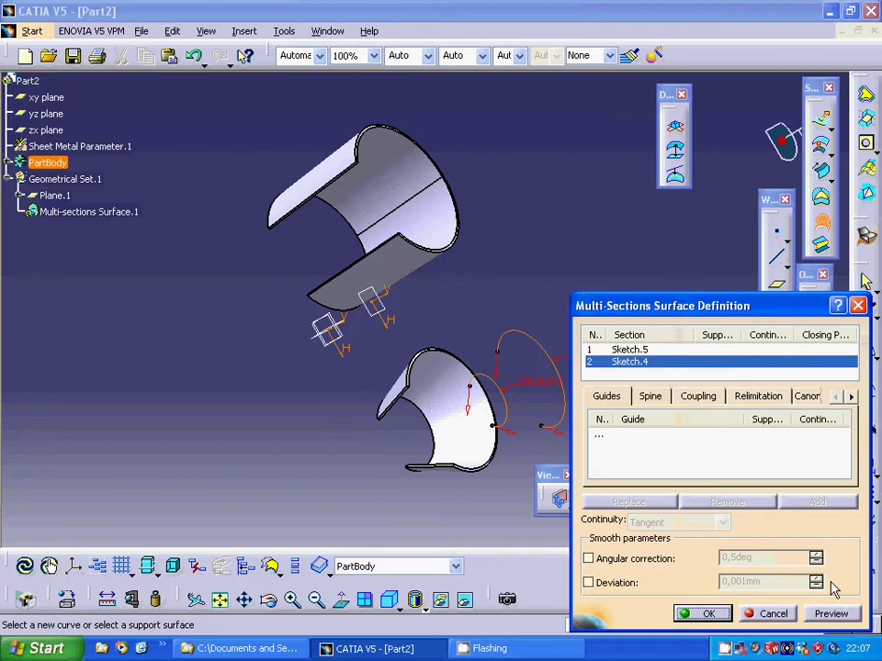
{"action": "left_click", "coordinate": [810, 612]}
{"action": "left_click", "coordinate": [708, 614]}
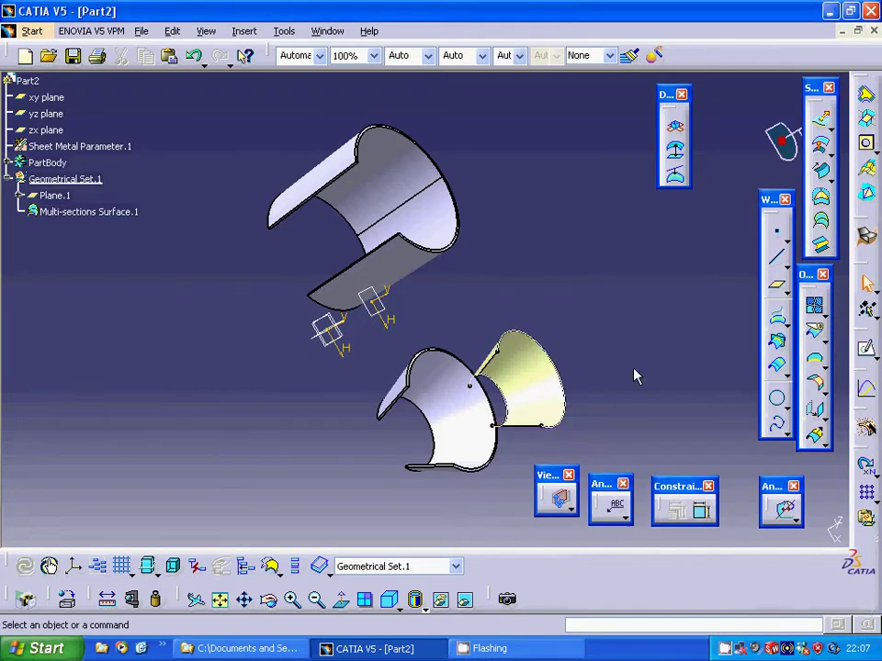
Switch to the Generative Sheetmetal Design workbench and create a surfacic hopper from the multi-sections surface
{"action": "left_click", "coordinate": [26, 33]}
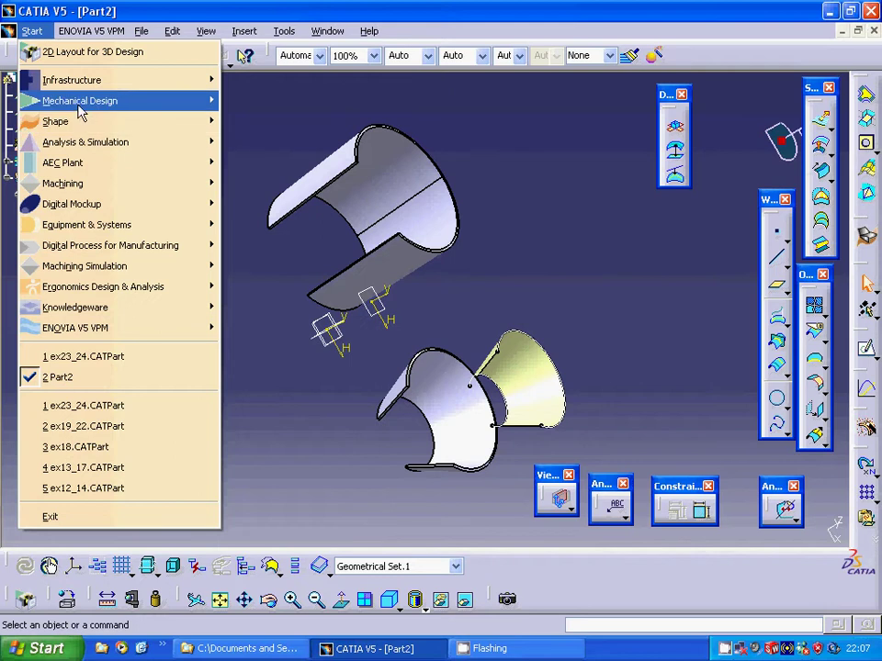
{"action": "mouse_move", "coordinate": [79, 111]}
{"action": "left_click", "coordinate": [304, 452]}
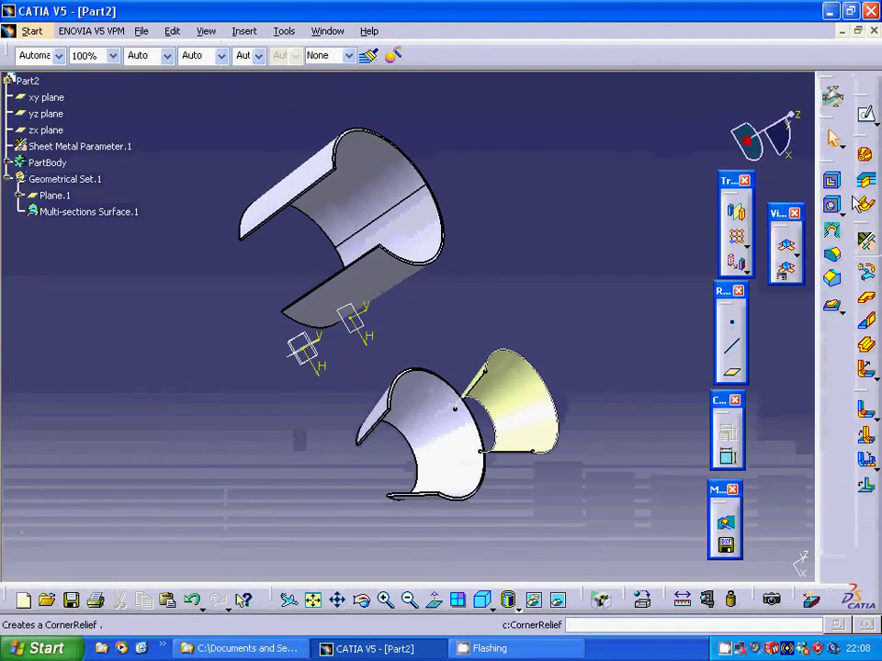
{"action": "left_click", "coordinate": [864, 161]}
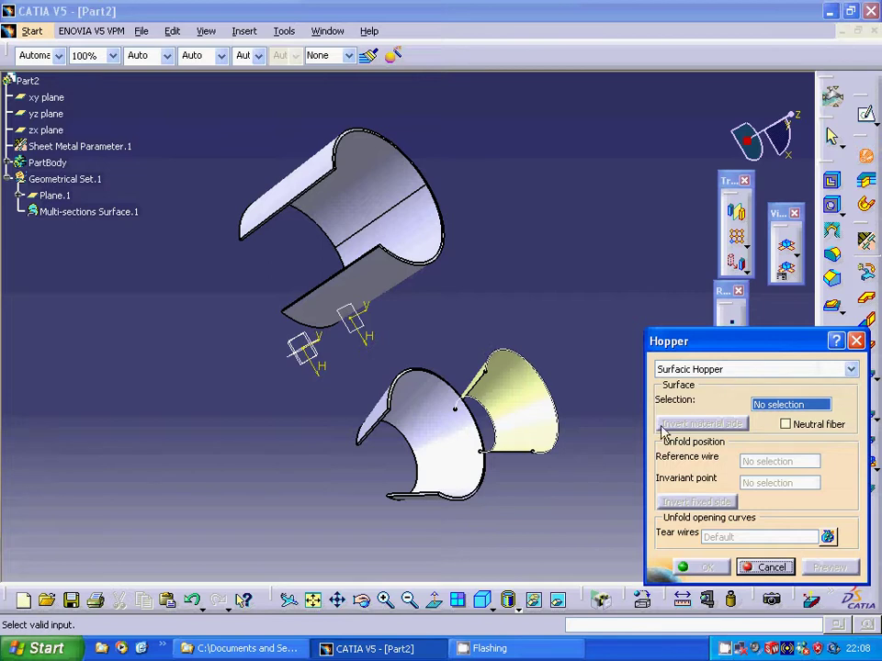
{"action": "left_click", "coordinate": [122, 221]}
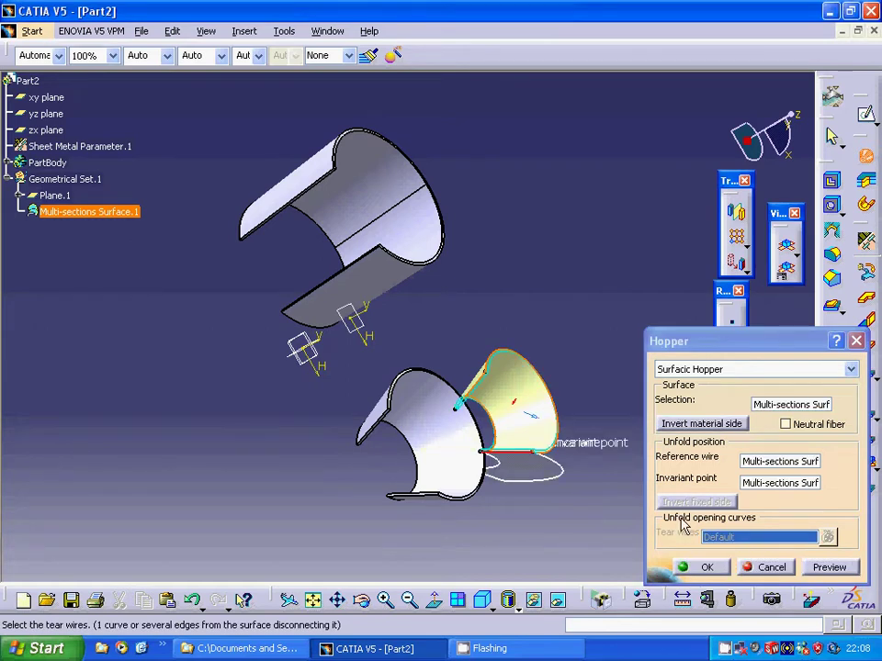
{"action": "left_click", "coordinate": [814, 568]}
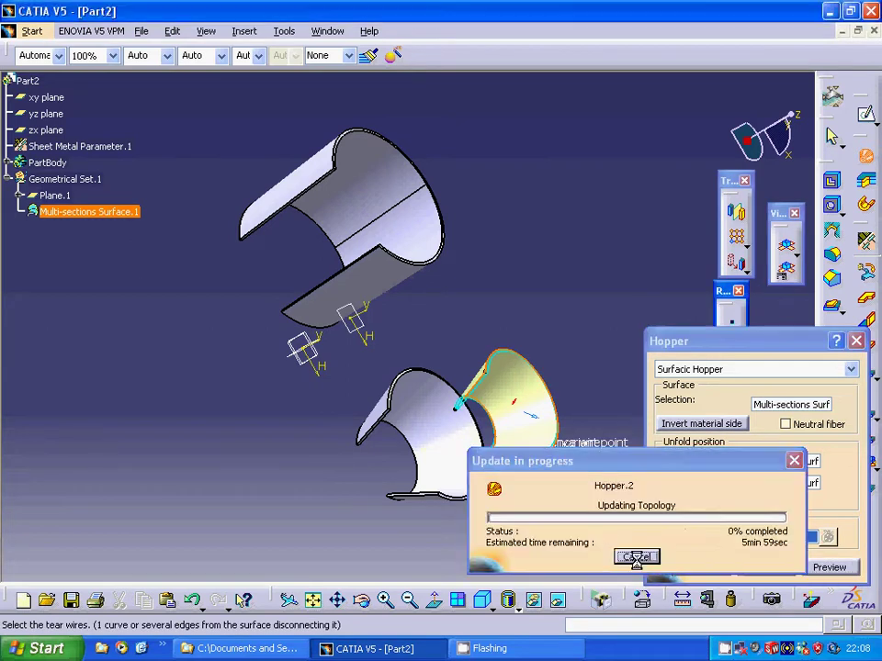
{"action": "left_click", "coordinate": [699, 565]}
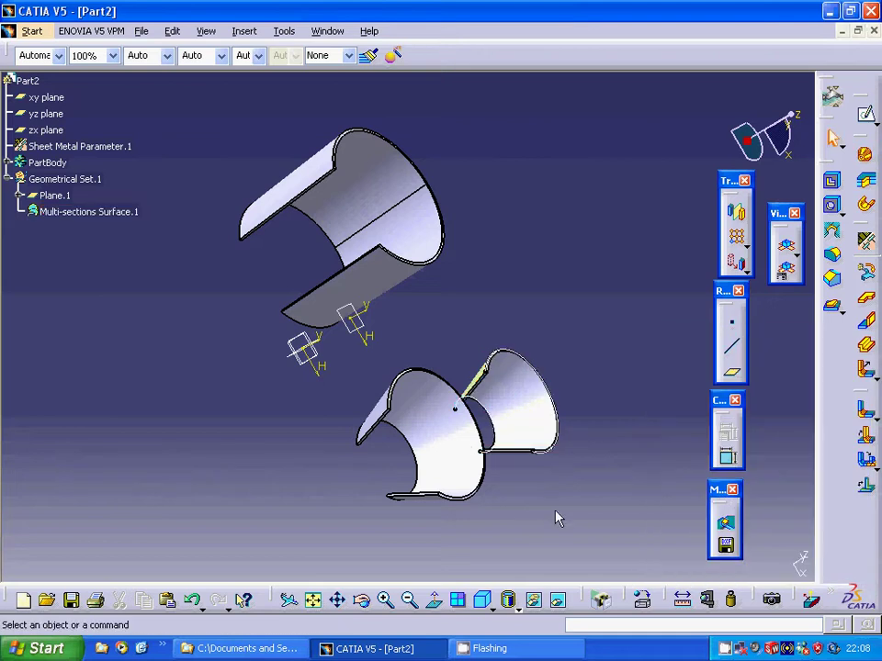
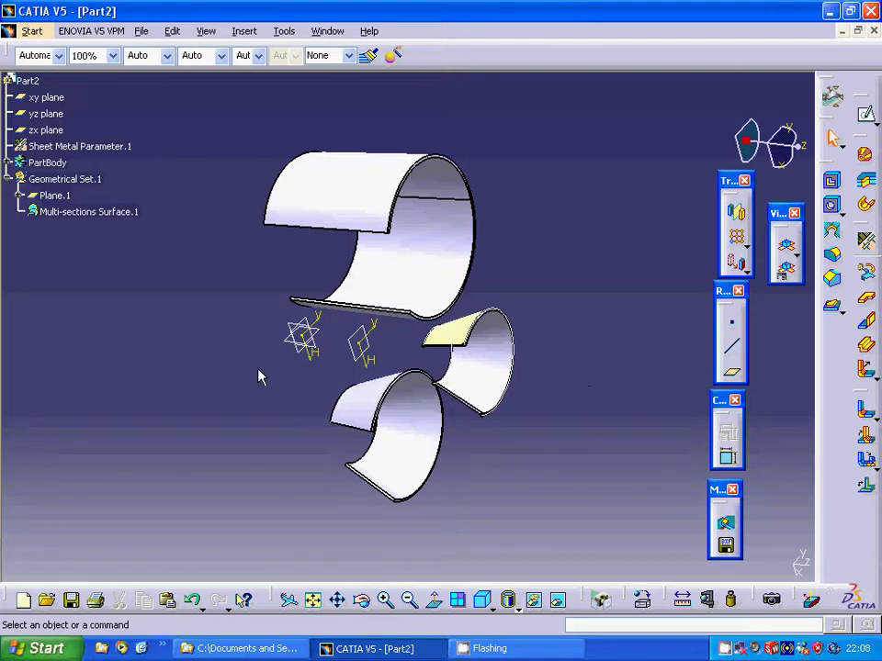
{"action": "left_click", "coordinate": [288, 348]}
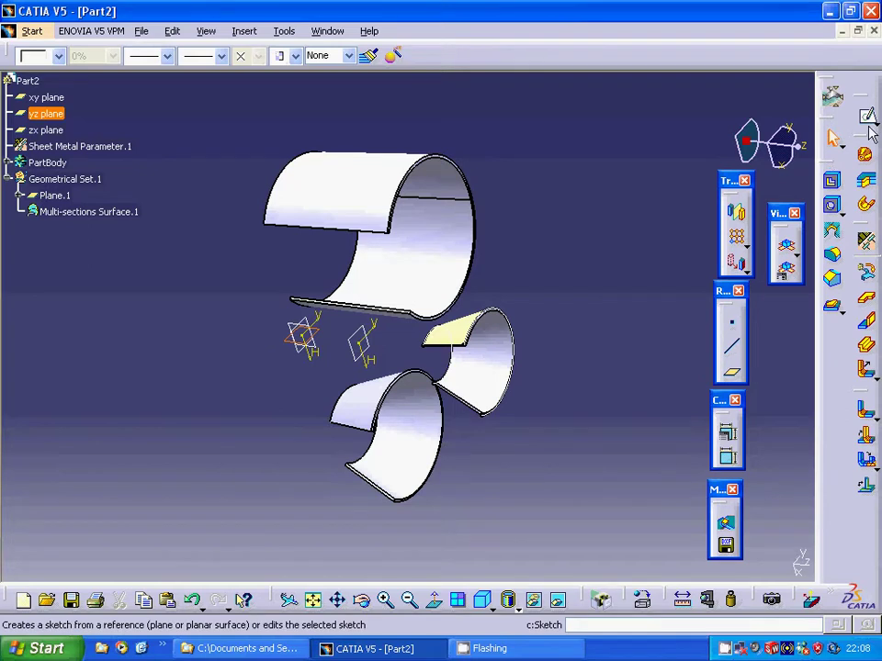
{"action": "left_click", "coordinate": [867, 125]}
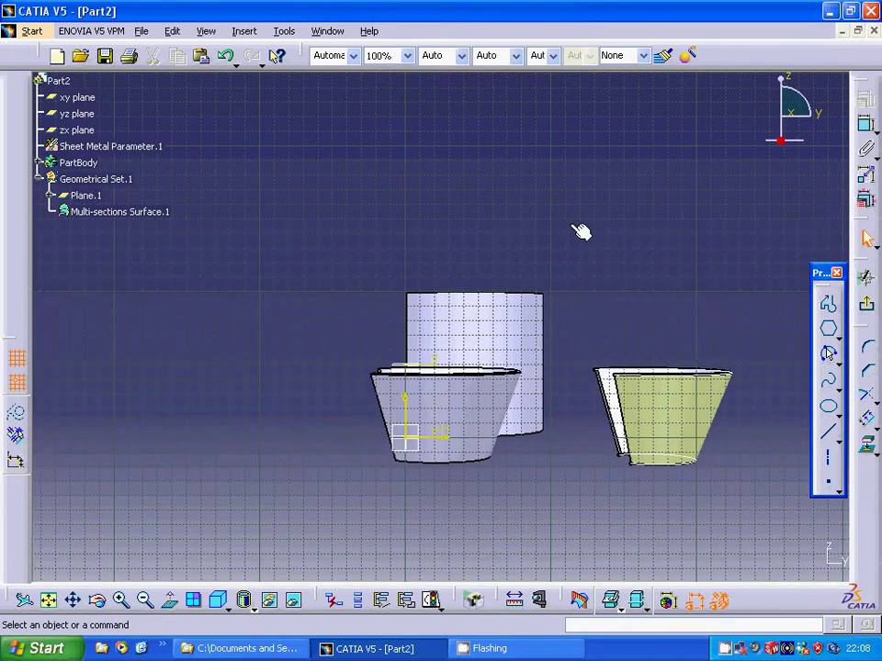
{"action": "left_click", "coordinate": [868, 310]}
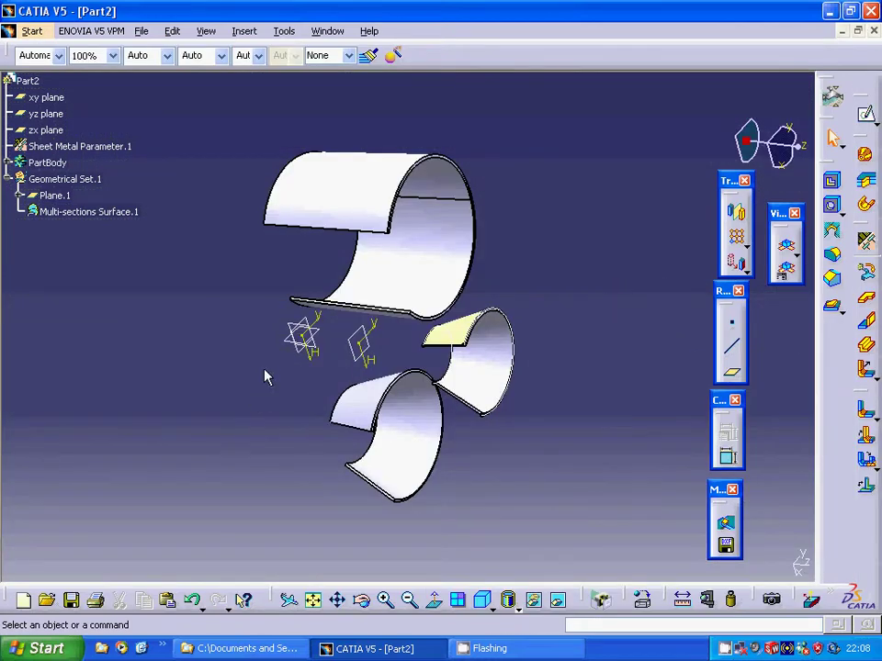
{"action": "left_click", "coordinate": [313, 321]}
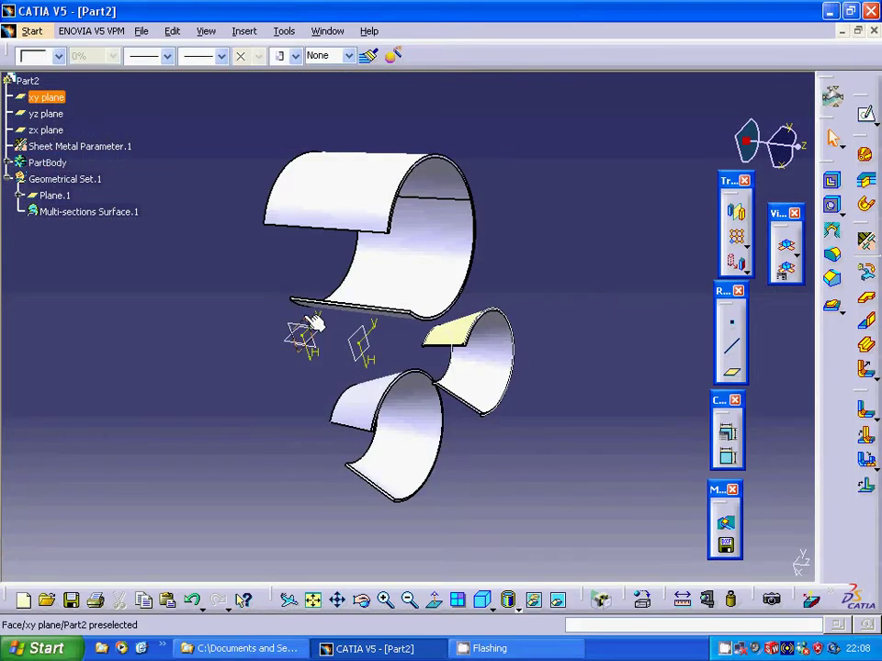
{"action": "left_click", "coordinate": [282, 400]}
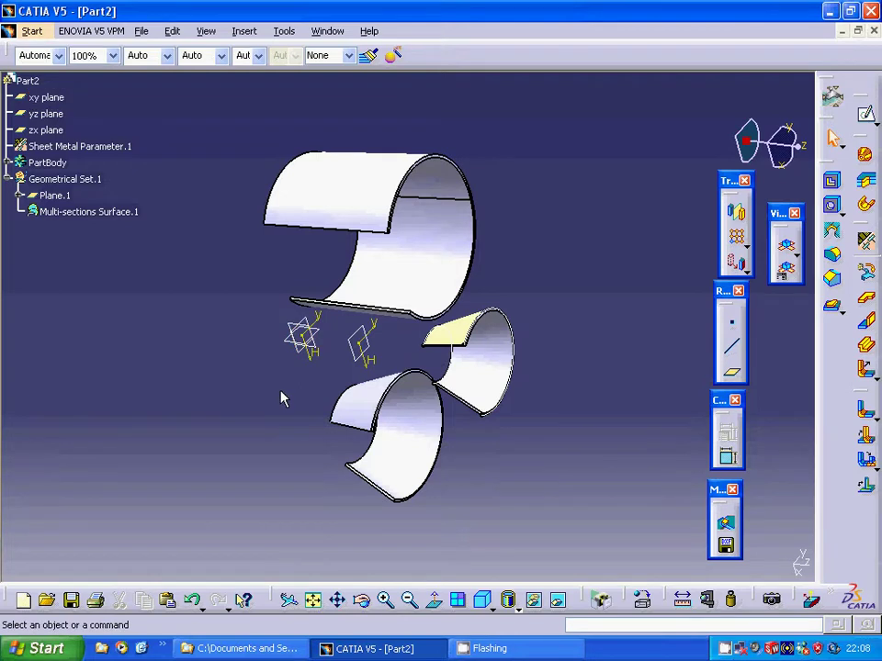
Sketch a hexagon about 60 mm across flats on the xy plane, centred about 200 mm above the origin, and exit the sketch
{"action": "left_click", "coordinate": [316, 323]}
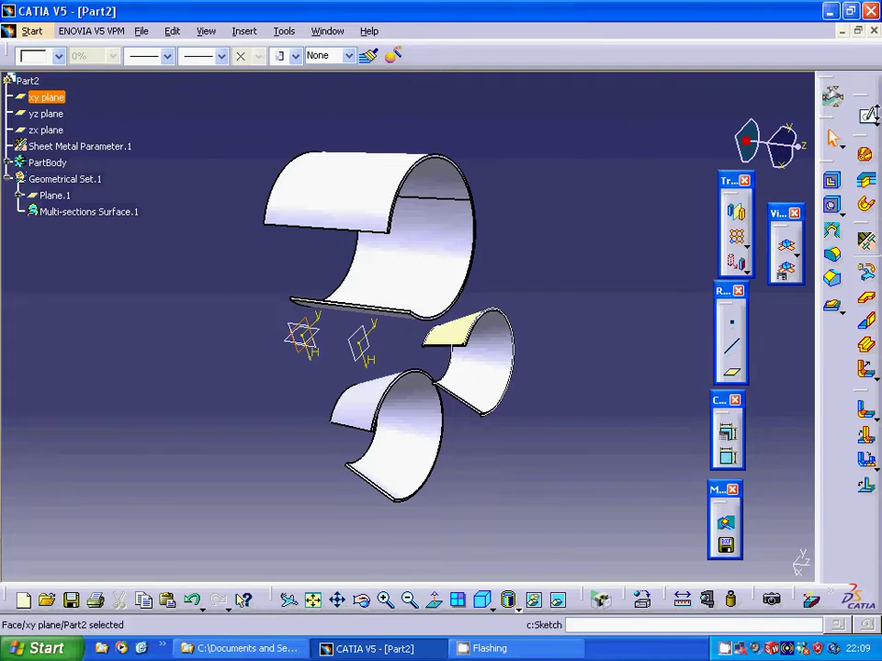
{"action": "left_click", "coordinate": [860, 119]}
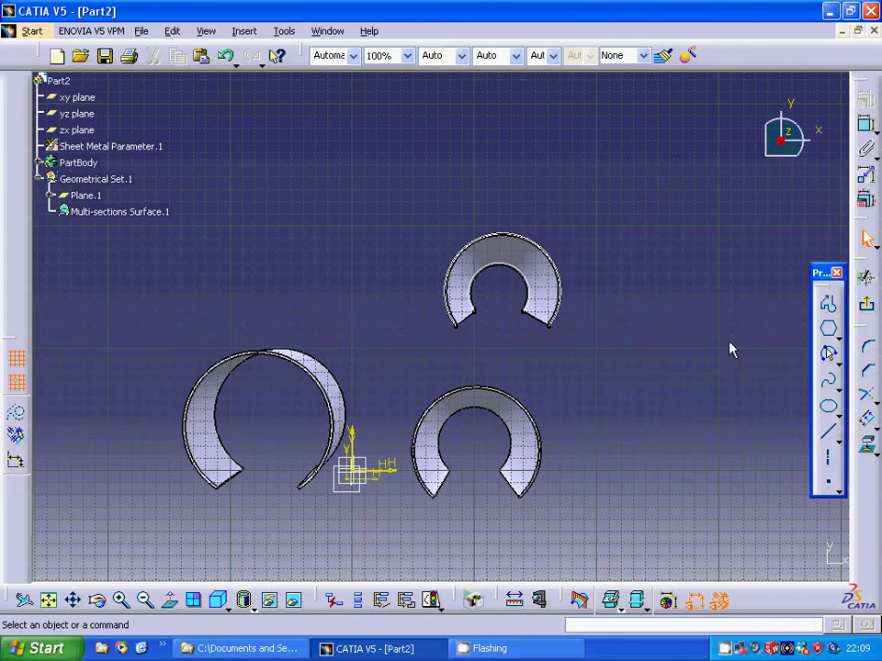
{"action": "left_click", "coordinate": [827, 328]}
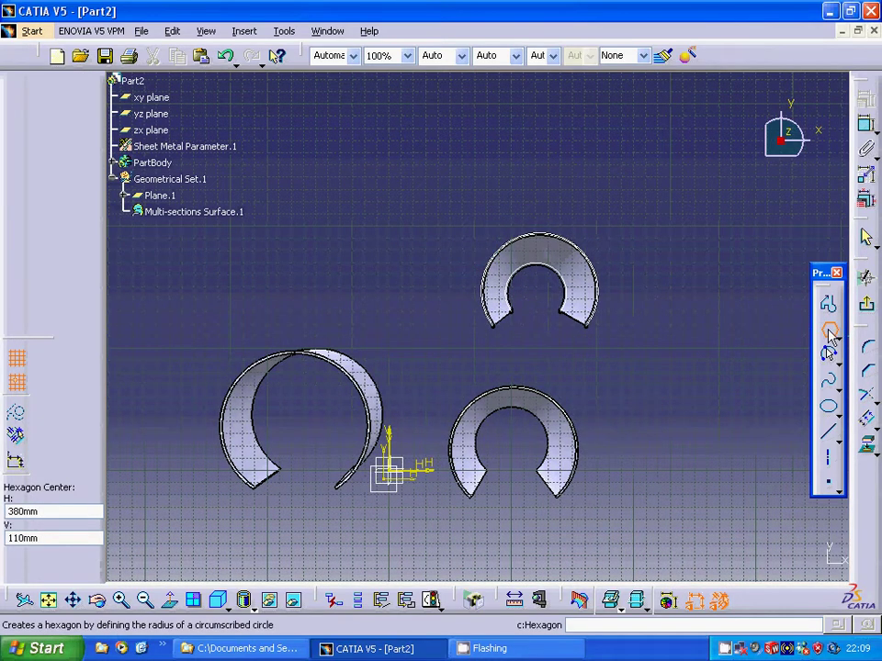
{"action": "left_click", "coordinate": [392, 221]}
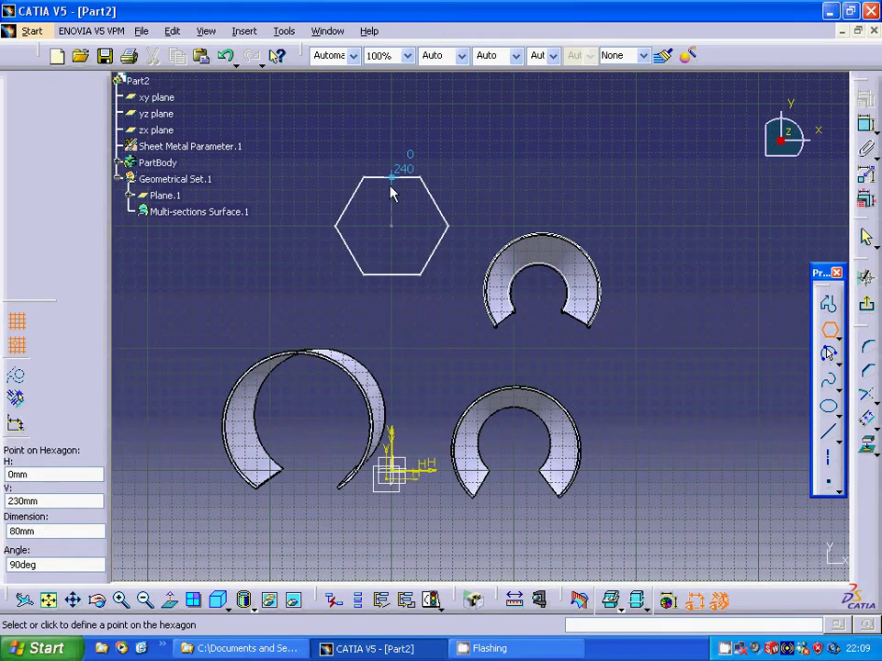
{"action": "left_click", "coordinate": [395, 191]}
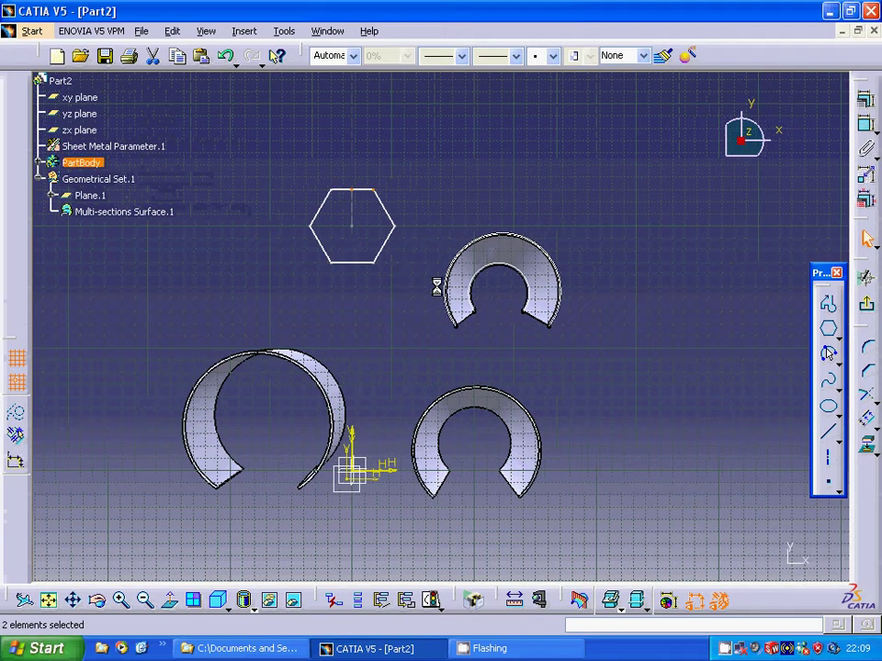
{"action": "left_click", "coordinate": [866, 304]}
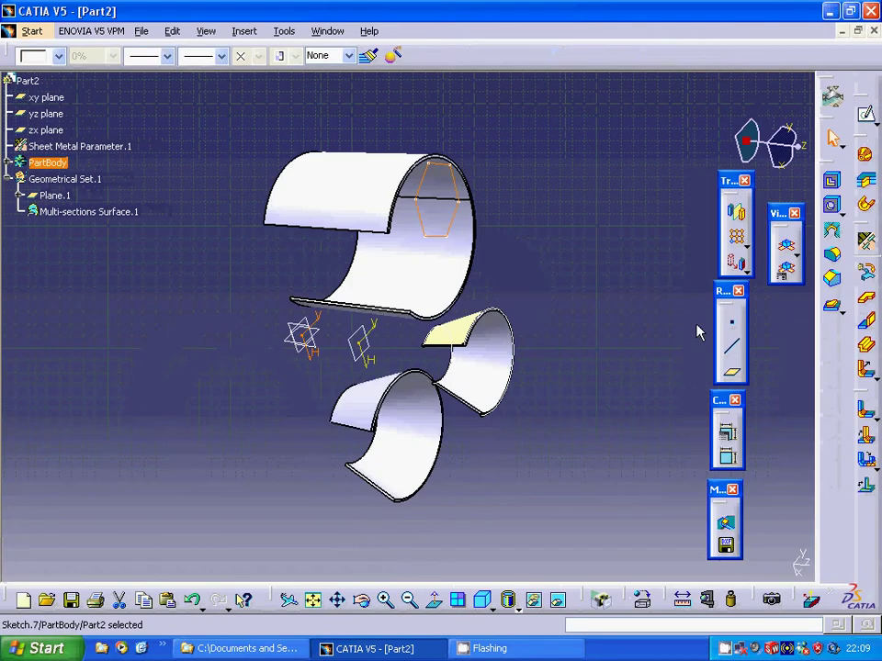
Start a sketch on the offset plane and project the hexagon into it
{"action": "left_click", "coordinate": [360, 347]}
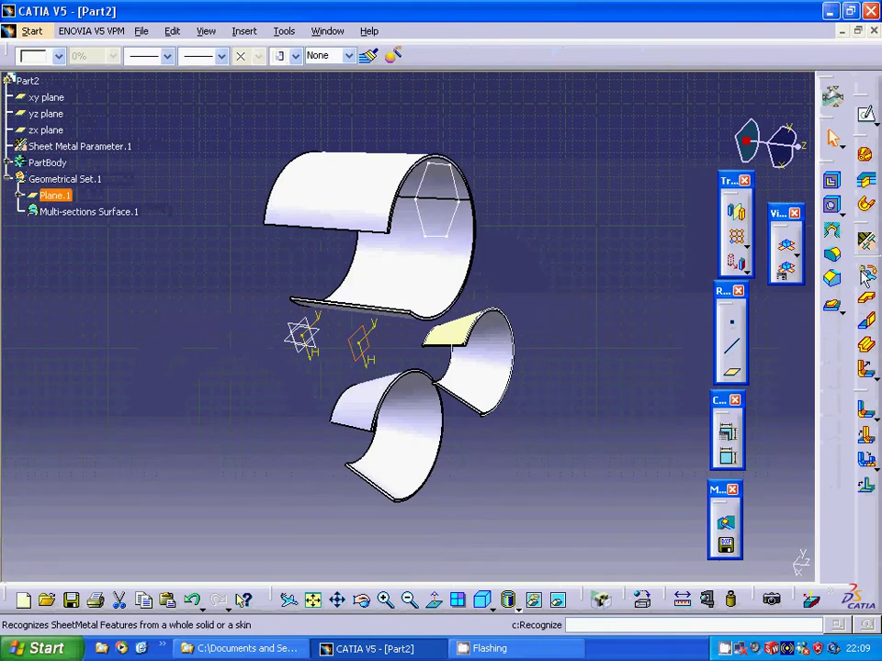
{"action": "left_click", "coordinate": [865, 114]}
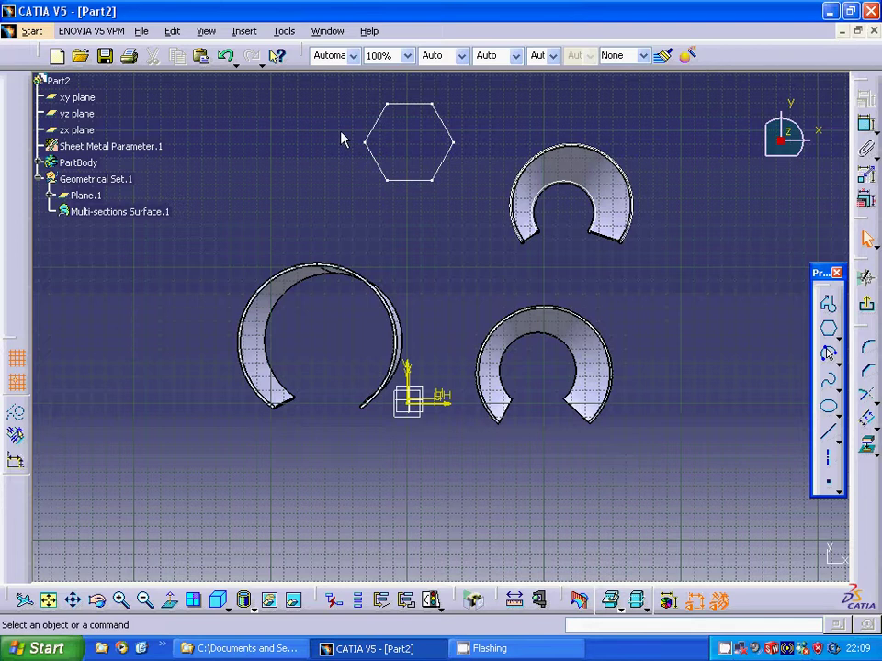
{"action": "mouse_move", "coordinate": [327, 85]}
{"action": "left_mouse_down"}
{"action": "mouse_move", "coordinate": [506, 204]}
{"action": "mouse_move", "coordinate": [478, 200]}
{"action": "left_mouse_up"}
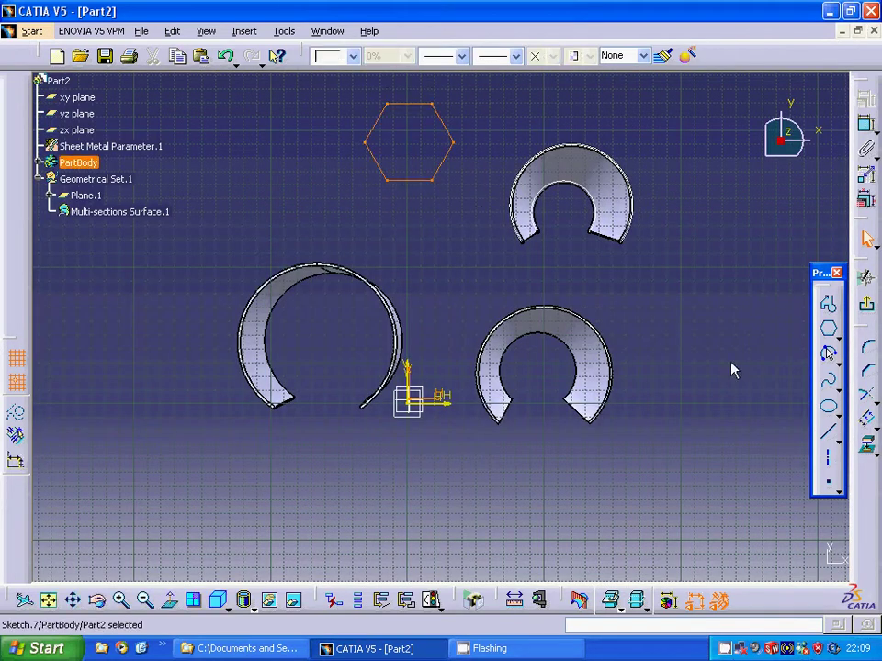
{"action": "left_click", "coordinate": [866, 444]}
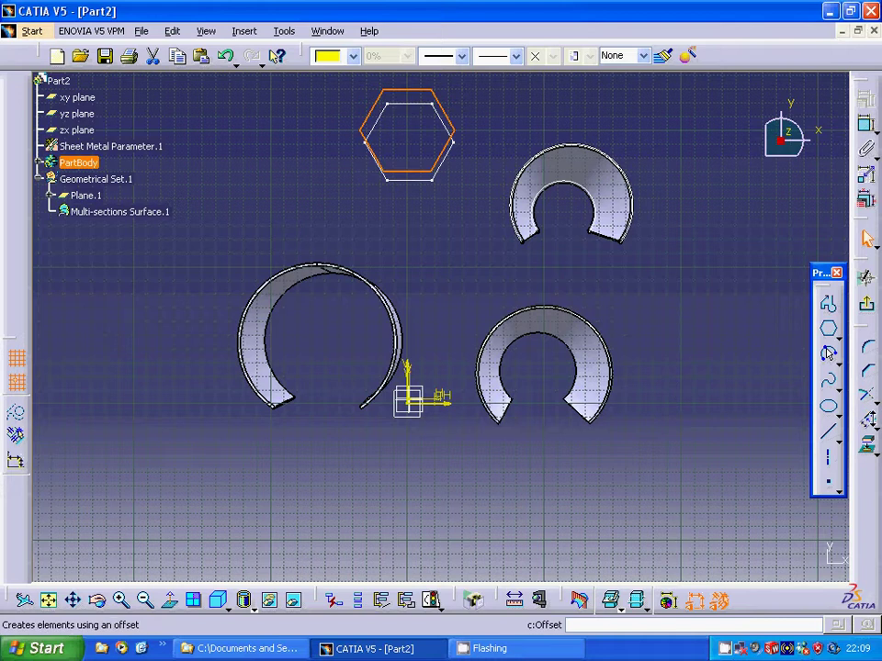
Offset the projected hexagon outward by 30 mm, delete the projected hexagon itself and exit the sketch
{"action": "left_click", "coordinate": [867, 423]}
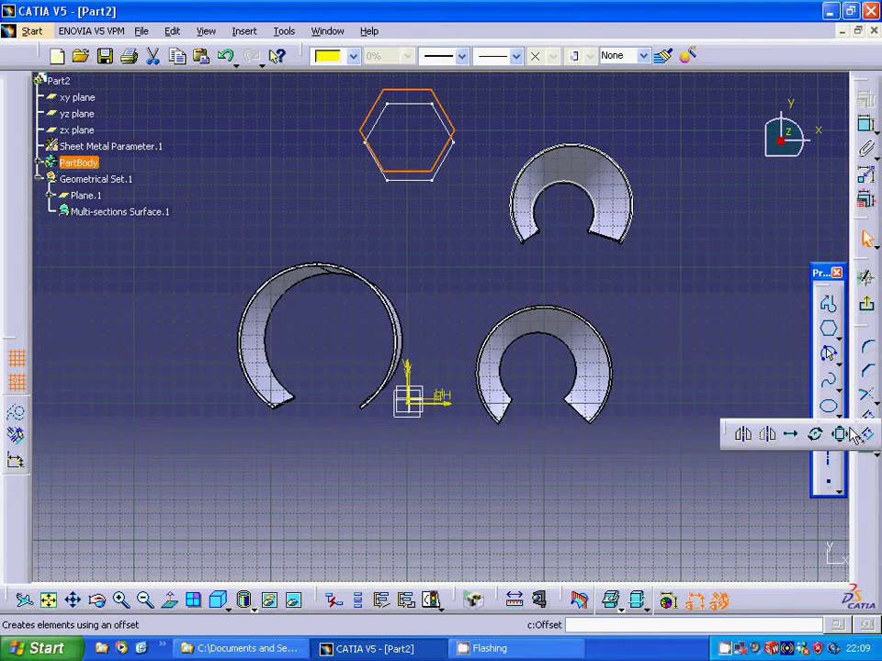
{"action": "left_click", "coordinate": [864, 433]}
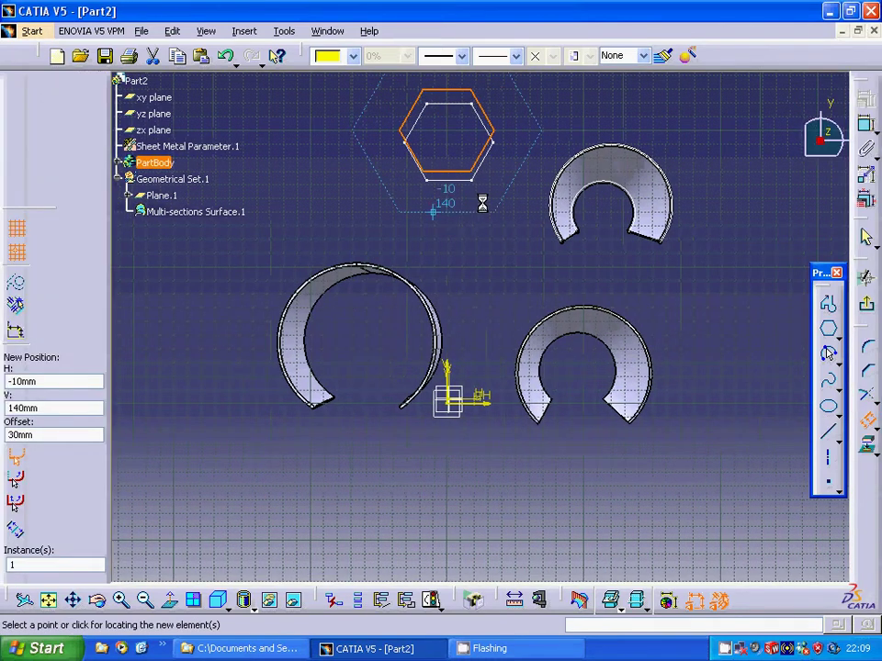
{"action": "left_click", "coordinate": [464, 213]}
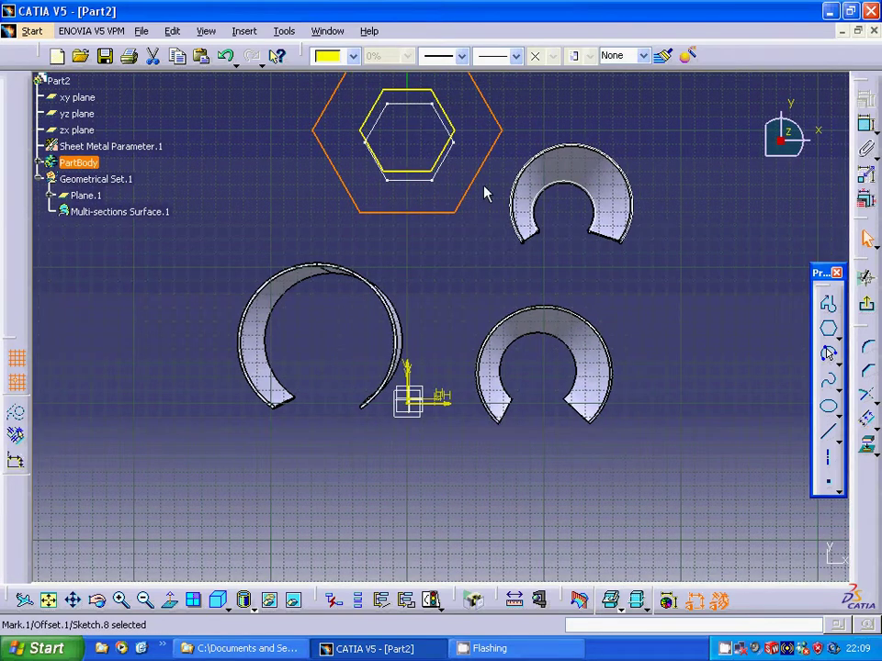
{"action": "left_click_drag", "start_coordinate": [355, 84], "coordinate": [454, 173]}
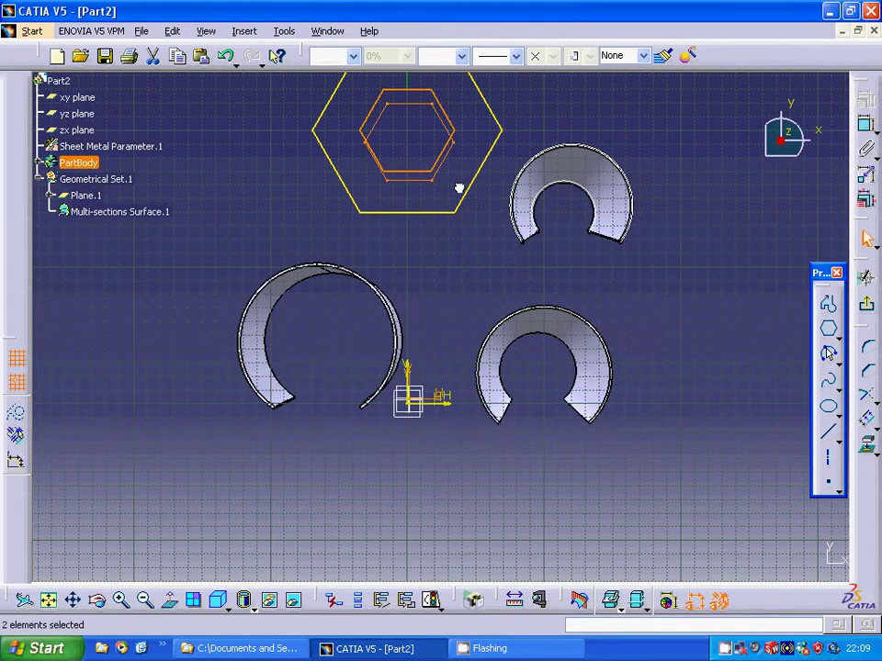
{"action": "right_click", "coordinate": [457, 126]}
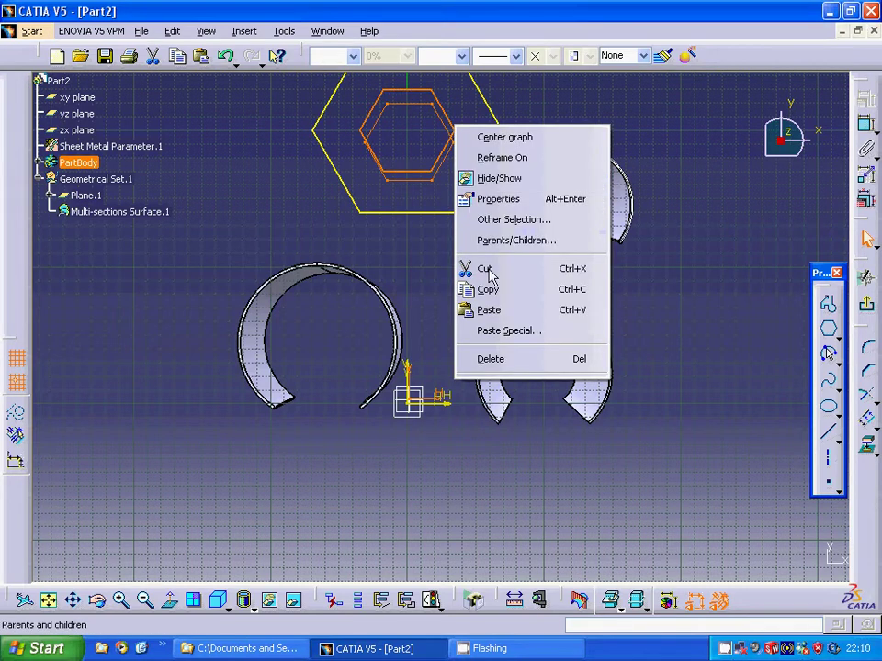
{"action": "left_click", "coordinate": [492, 359]}
{"action": "left_click", "coordinate": [544, 357]}
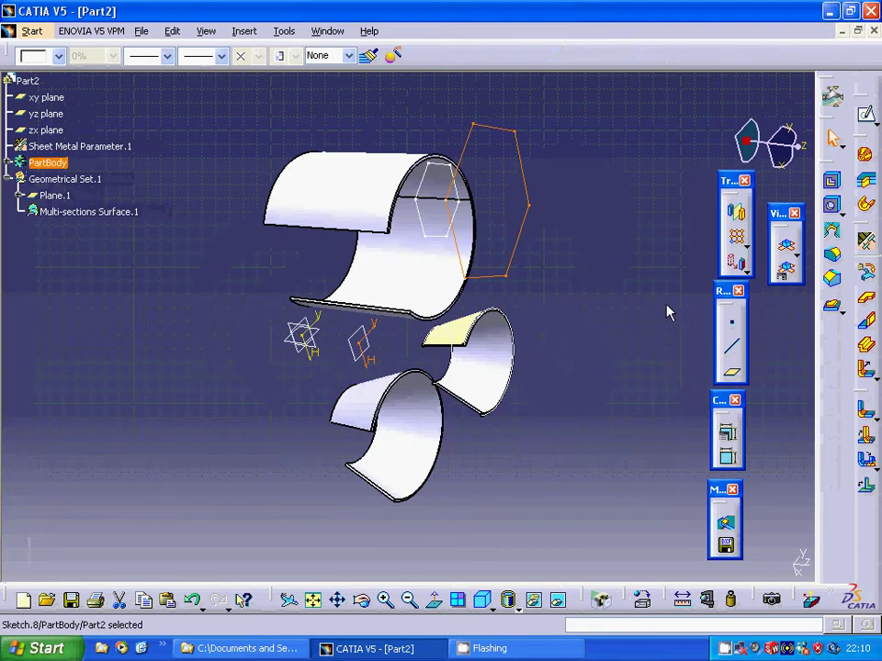
Switch to the Generative Shape Design workbench and create a multi-sections surface between the large hexagon and the small hexagon on the xy plane
{"action": "left_click", "coordinate": [31, 30]}
{"action": "mouse_move", "coordinate": [59, 125]}
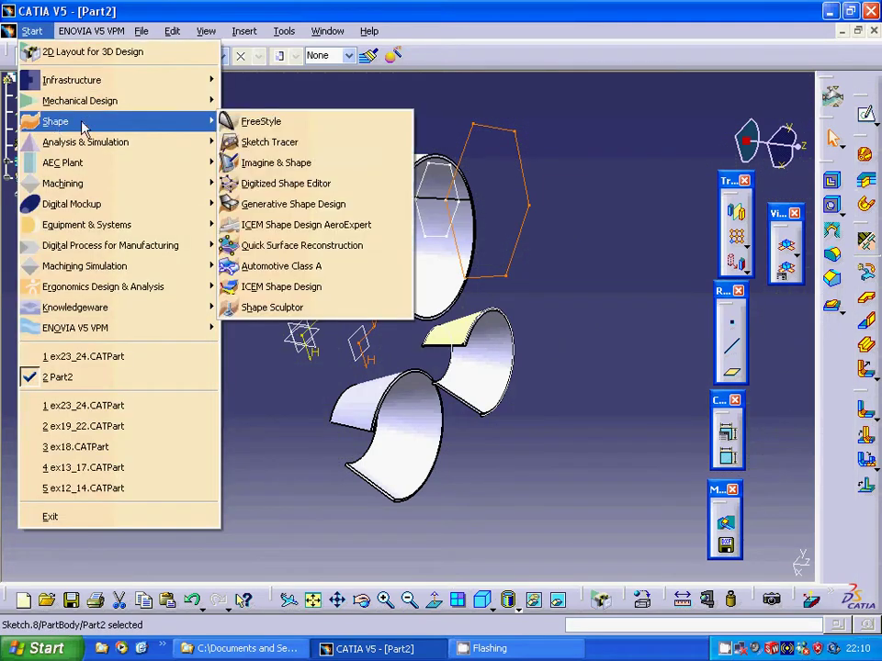
{"action": "left_click", "coordinate": [254, 203]}
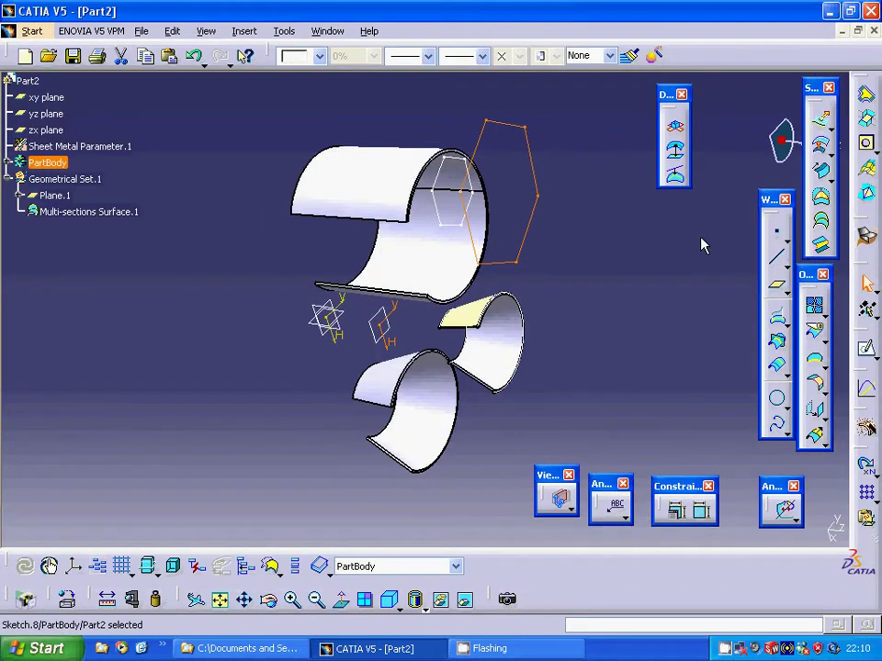
{"action": "left_click", "coordinate": [820, 222]}
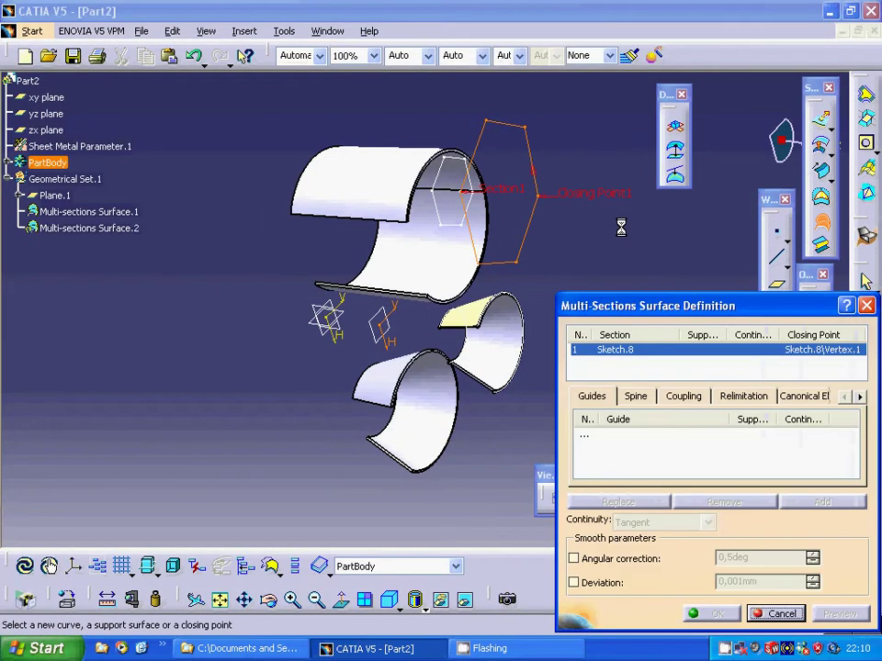
{"action": "left_click", "coordinate": [448, 217]}
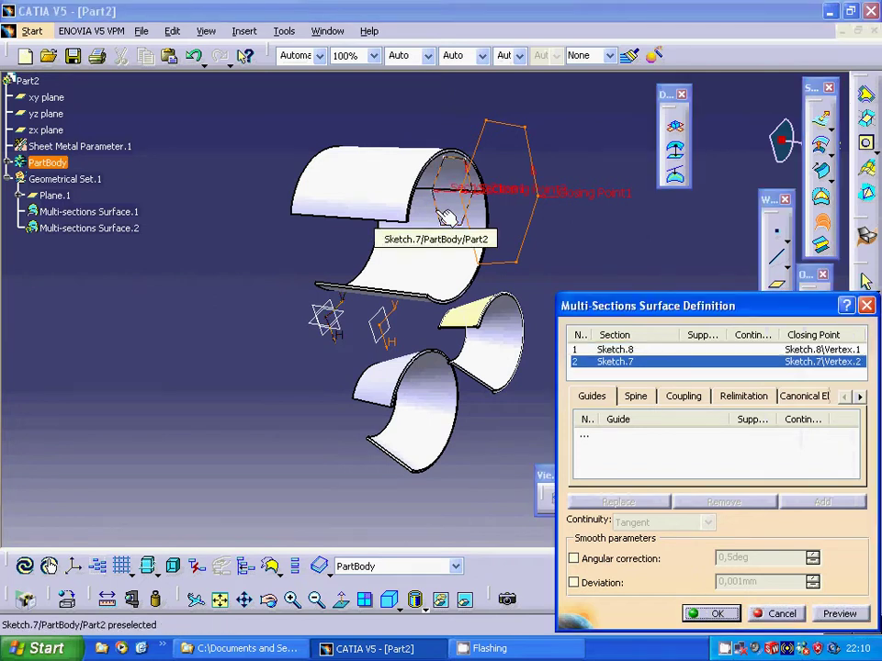
{"action": "left_click", "coordinate": [852, 615]}
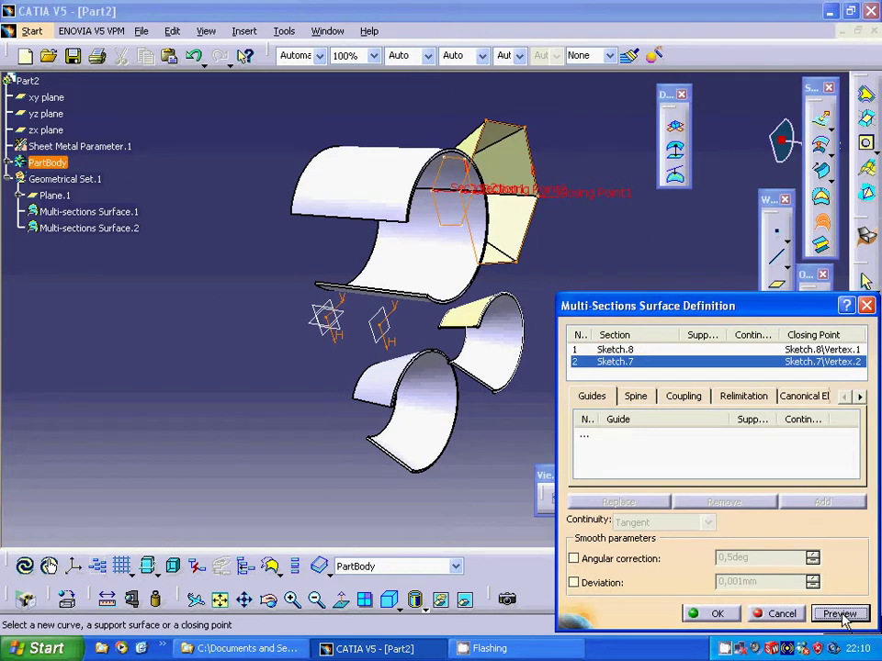
{"action": "left_click", "coordinate": [712, 615]}
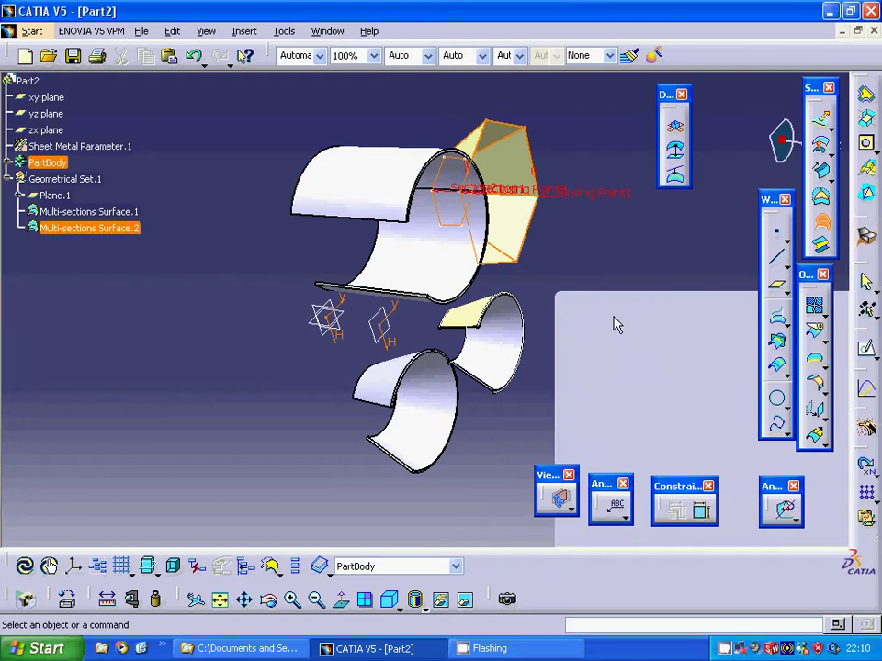
{"action": "middle_click_drag", "start_coordinate": [614, 325], "coordinate": [471, 287]}
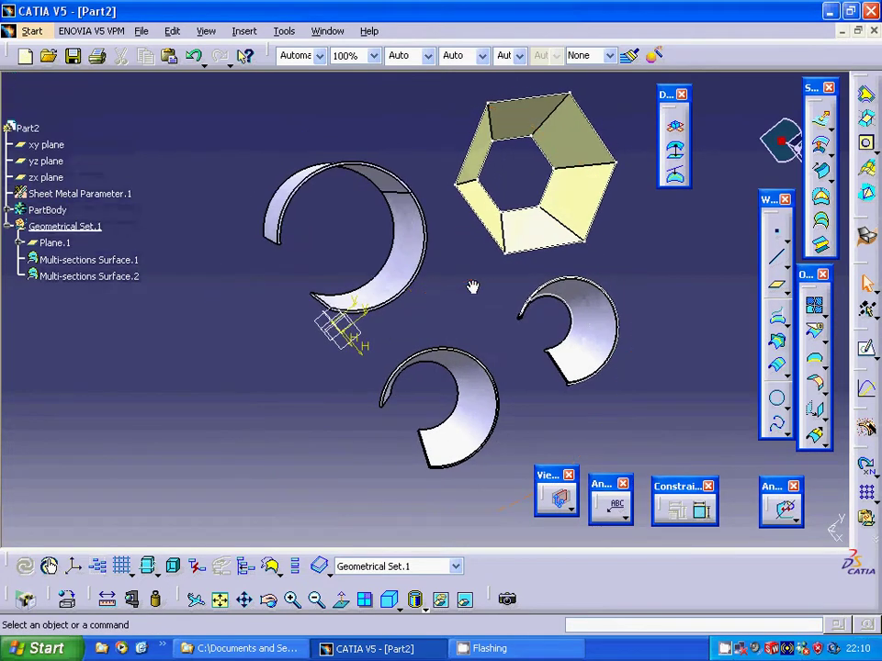
Switch to the Generative Sheetmetal Design workbench
{"action": "left_click", "coordinate": [32, 31]}
{"action": "mouse_move", "coordinate": [110, 101]}
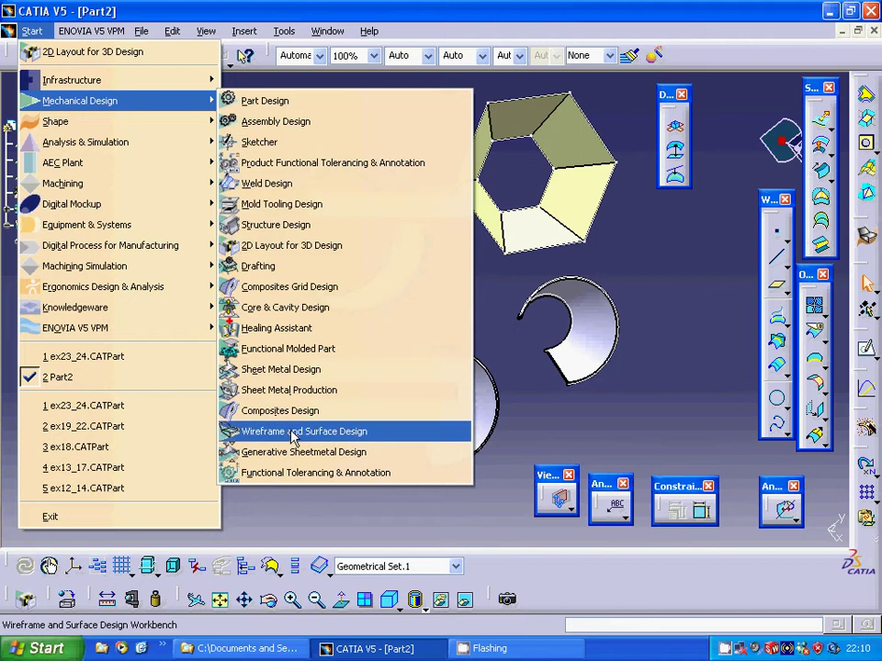
{"action": "left_click", "coordinate": [276, 450]}
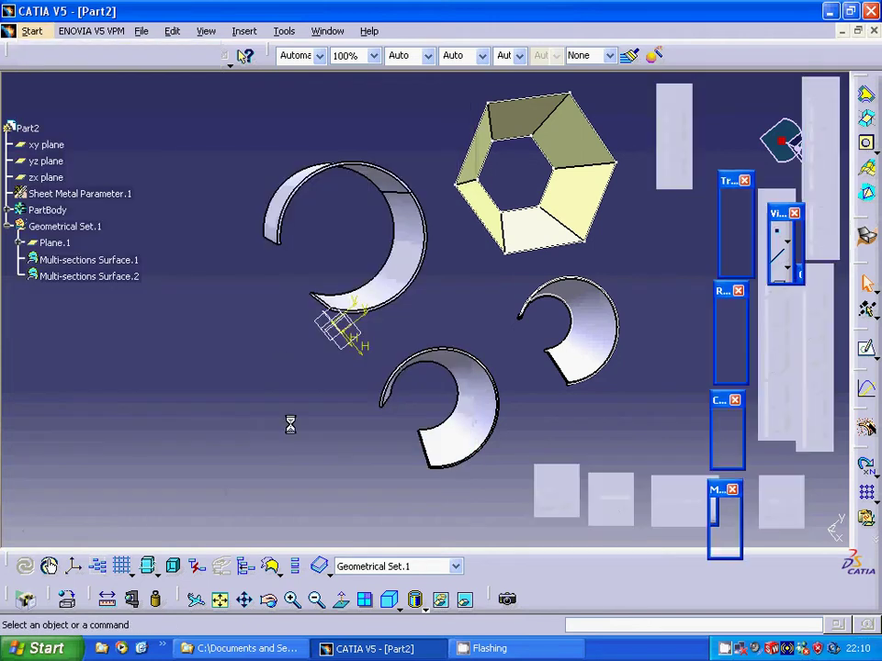
Try to create a surfacic hopper from the hexagonal multi-sections surface, accepting its sharp edges as tear wires
{"action": "left_click", "coordinate": [865, 319]}
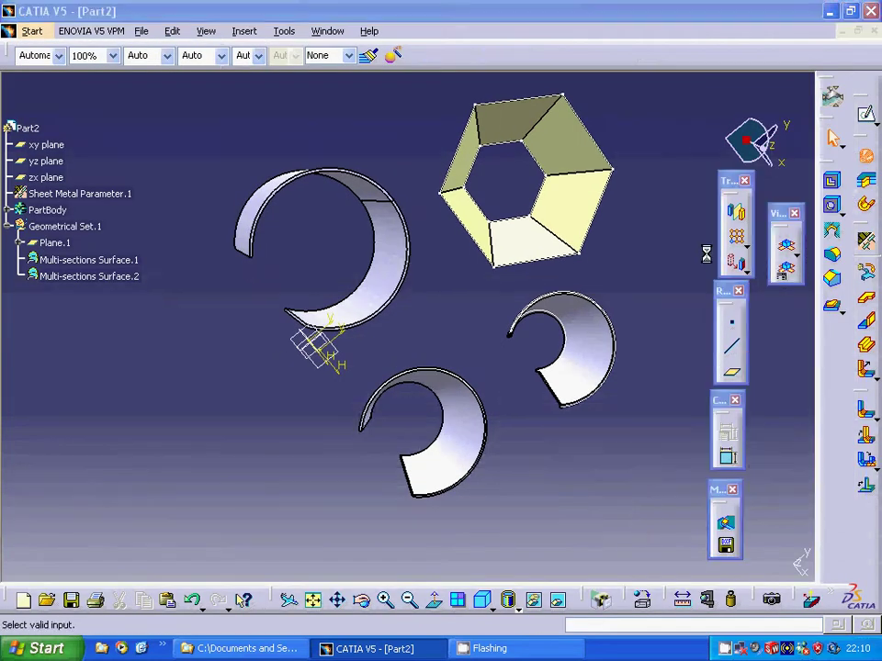
{"action": "left_click", "coordinate": [103, 277]}
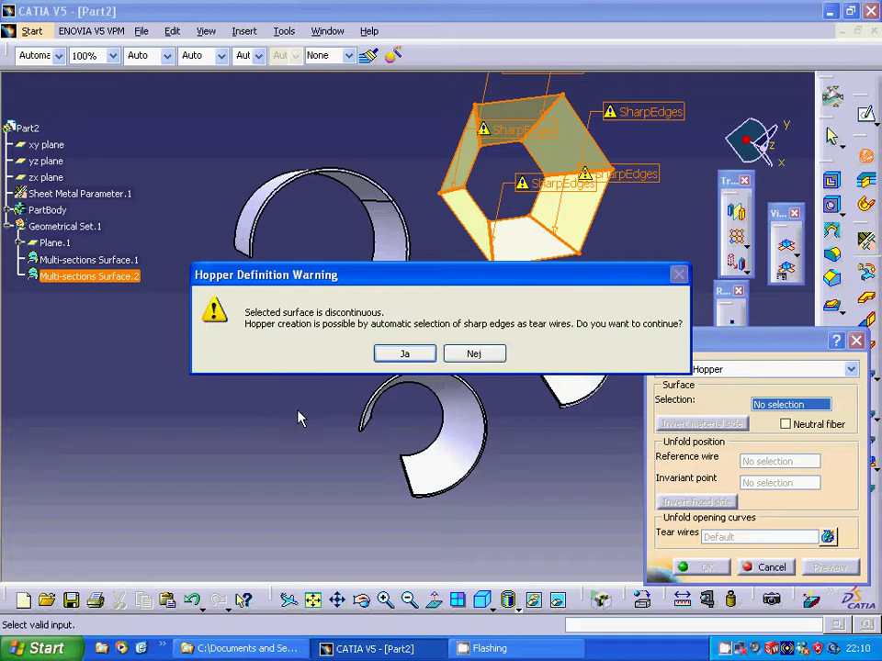
{"action": "left_click", "coordinate": [406, 358]}
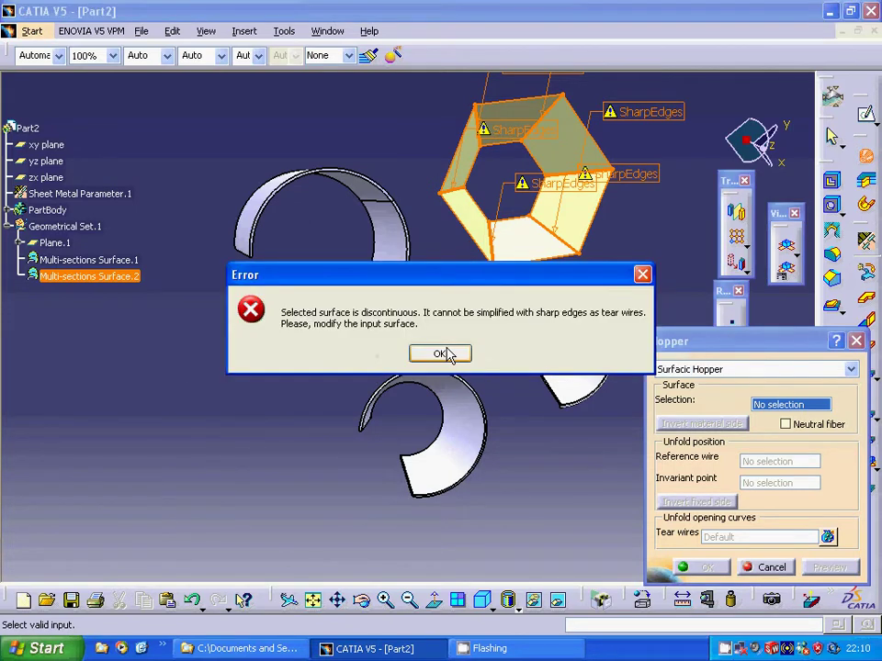
{"action": "left_click", "coordinate": [443, 354]}
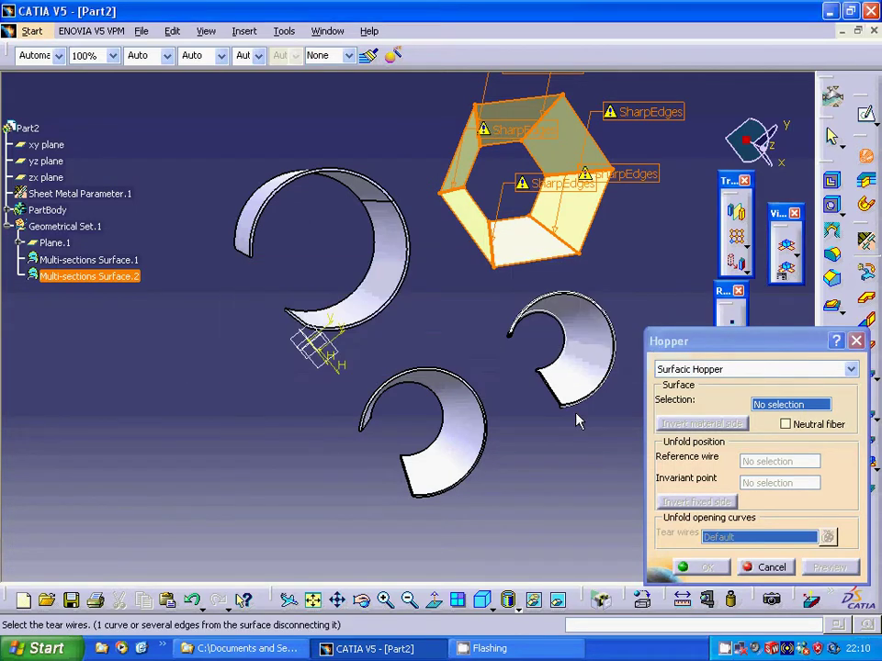
{"action": "left_click", "coordinate": [774, 568]}
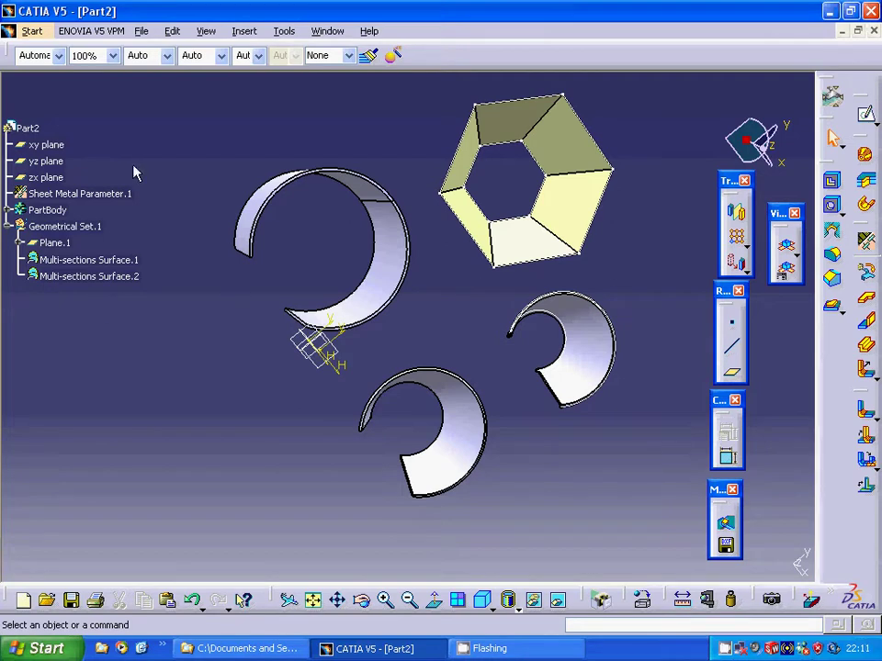
Open the large hexagon's sketch for editing, try to round its upper-right corner and exit the sketch
{"action": "left_click", "coordinate": [8, 211]}
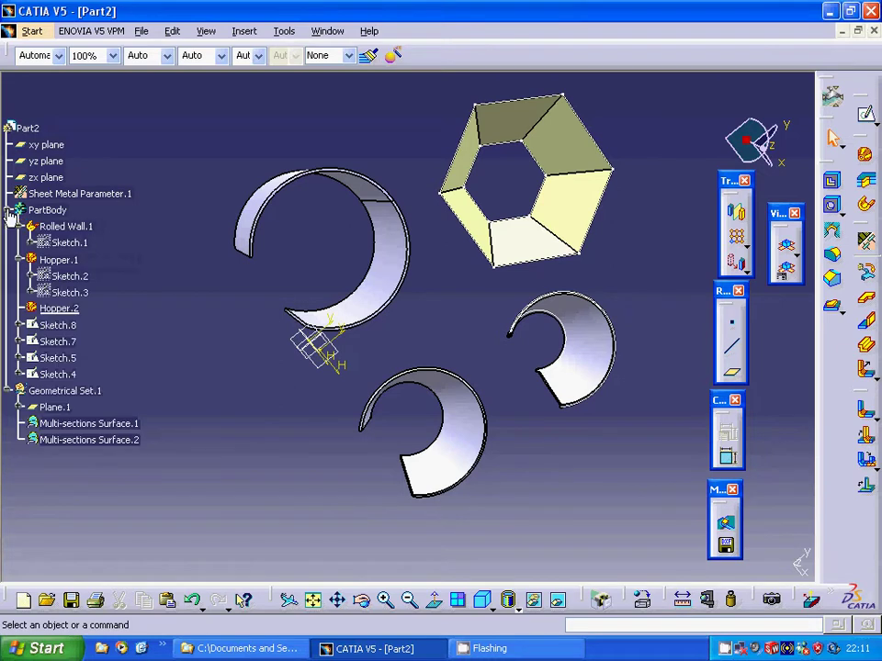
{"action": "left_click", "coordinate": [70, 327]}
{"action": "right_click", "coordinate": [68, 327]}
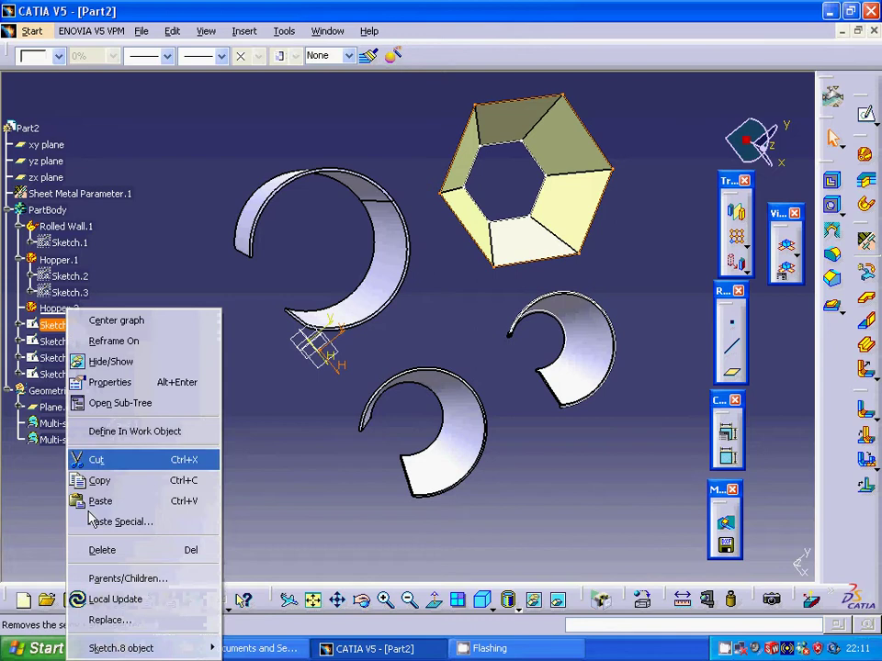
{"action": "mouse_move", "coordinate": [120, 648]}
{"action": "left_click", "coordinate": [290, 541]}
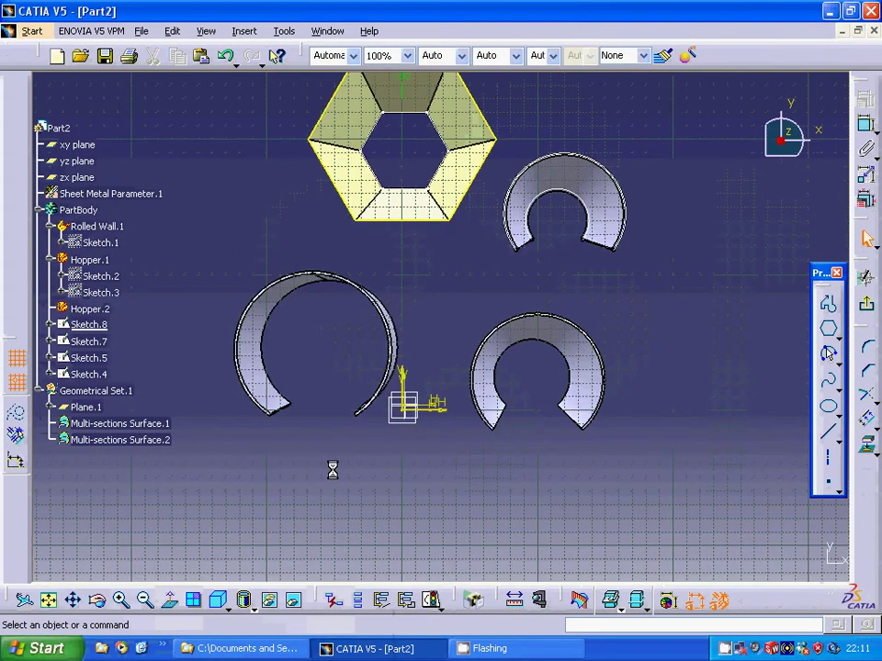
{"action": "middle_click_drag", "start_coordinate": [397, 264], "coordinate": [405, 451]}
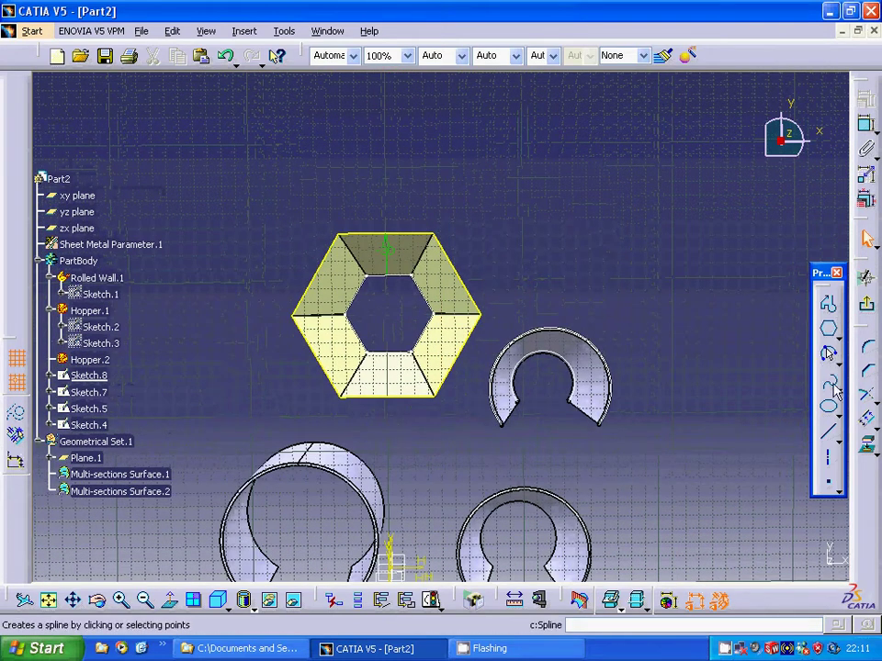
{"action": "left_click", "coordinate": [868, 347]}
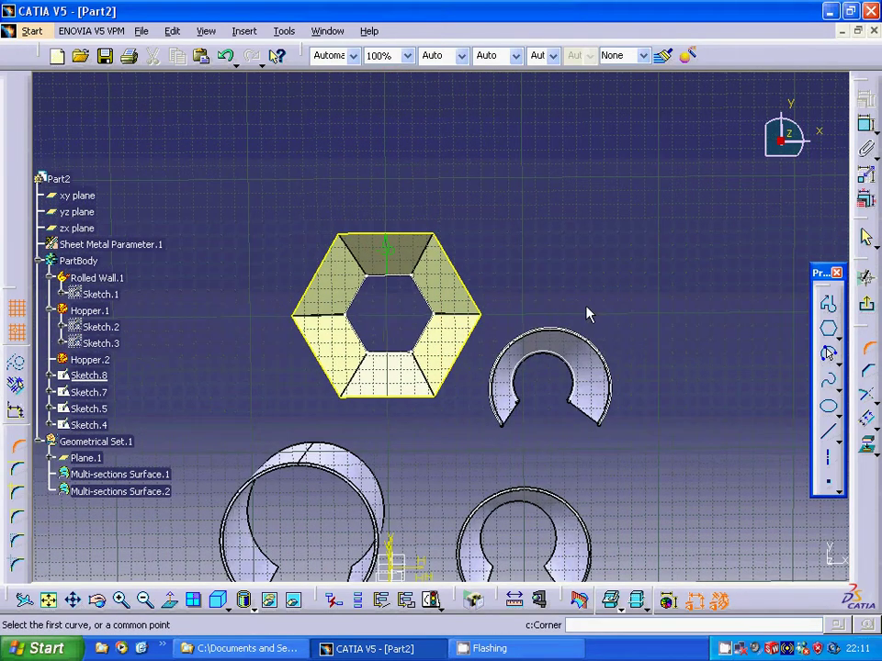
{"action": "left_click", "coordinate": [457, 260]}
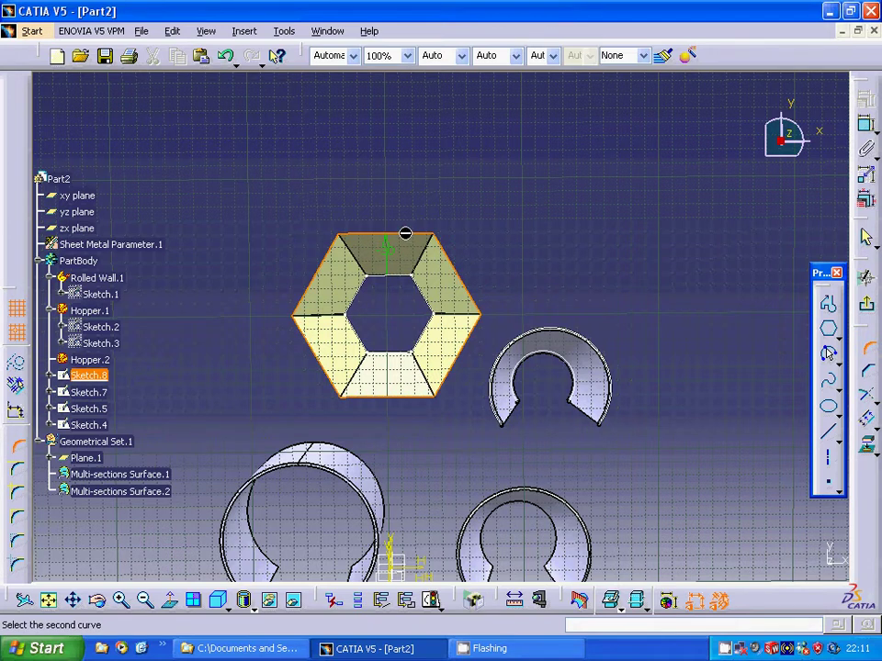
{"action": "left_click", "coordinate": [866, 303]}
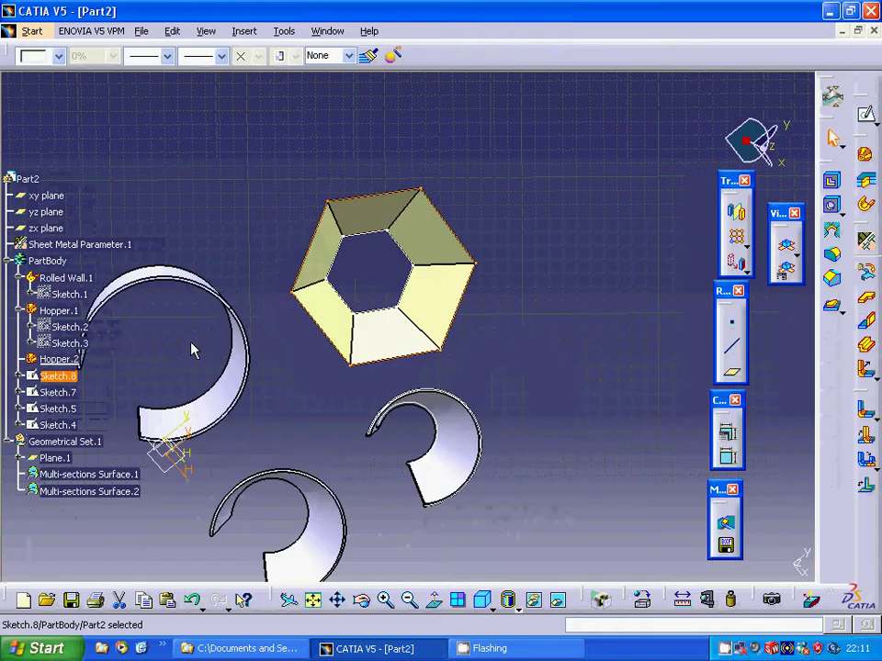
Delete the multi-sections surface between the two hexagons while keeping its parent sketches
{"action": "right_click", "coordinate": [97, 494]}
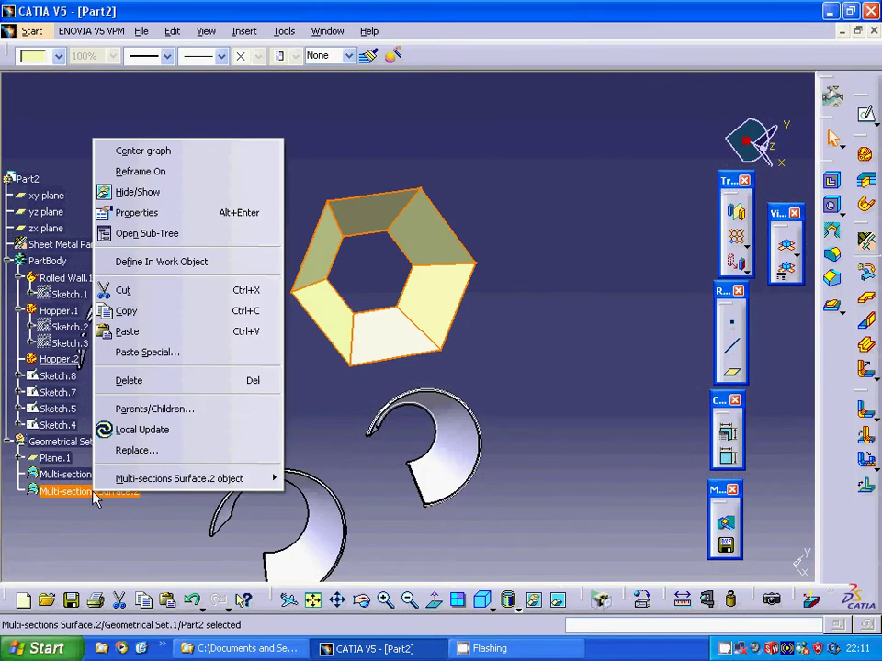
{"action": "left_click", "coordinate": [129, 379]}
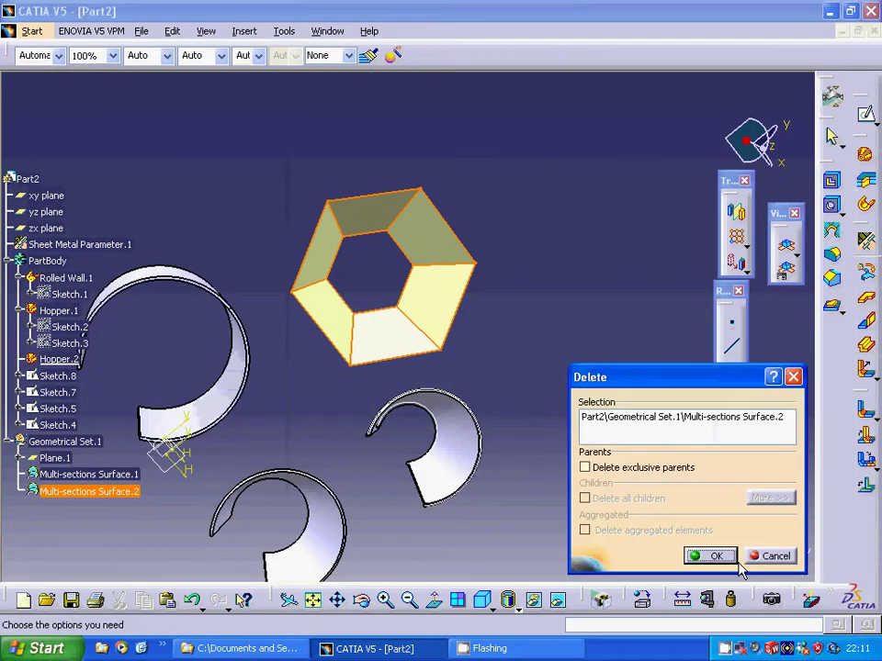
{"action": "left_click", "coordinate": [715, 553]}
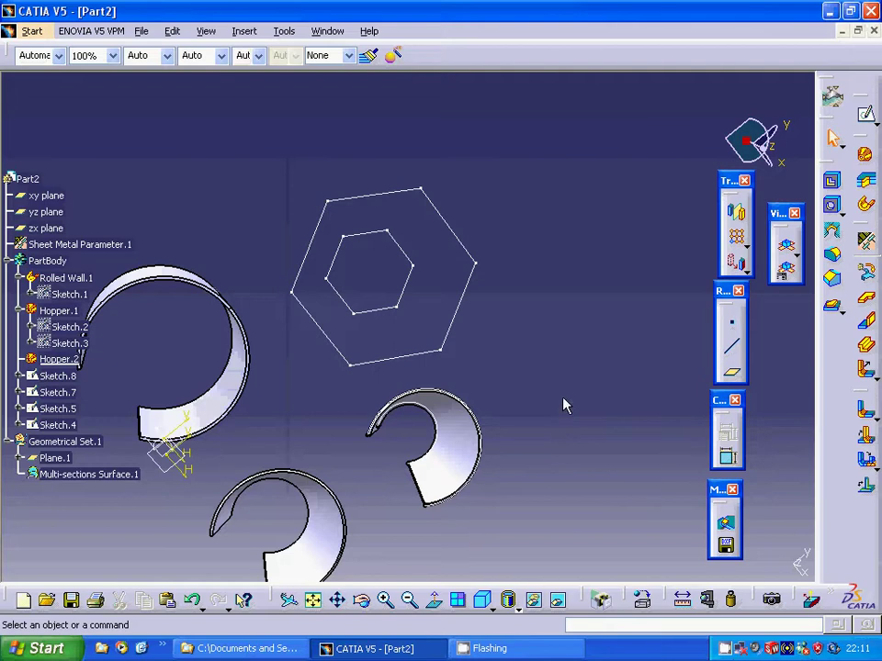
Reopen the large offset hexagon's sketch, try a corner between its top and upper-right sides, and exit the sketch
{"action": "right_click", "coordinate": [465, 302]}
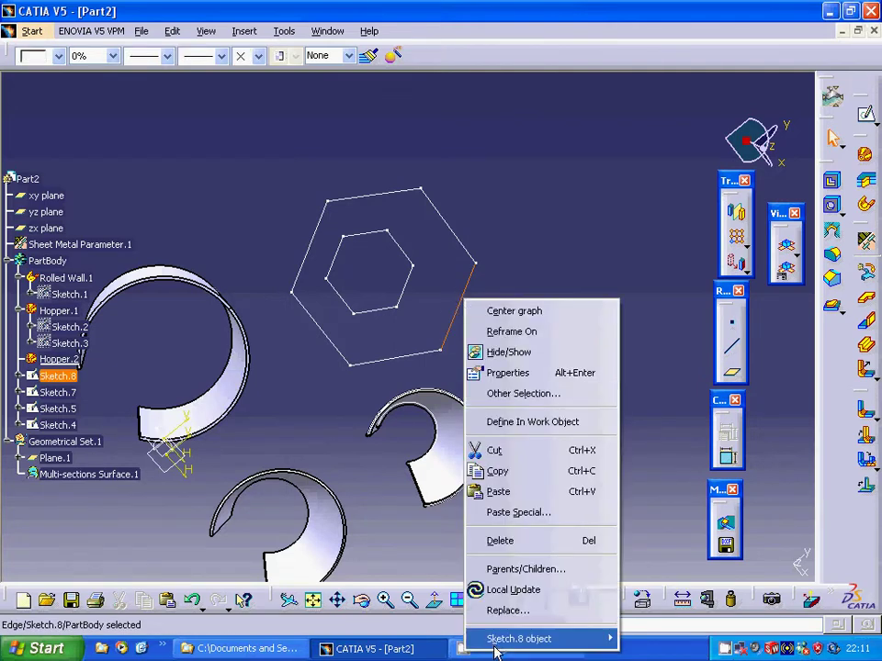
{"action": "mouse_move", "coordinate": [533, 638]}
{"action": "left_click", "coordinate": [654, 530]}
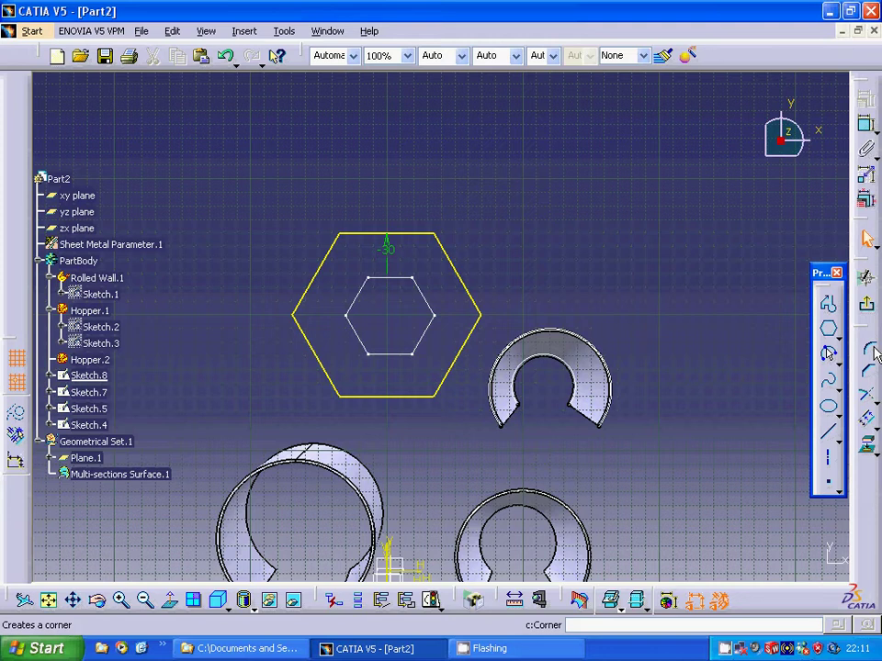
{"action": "left_click", "coordinate": [415, 234]}
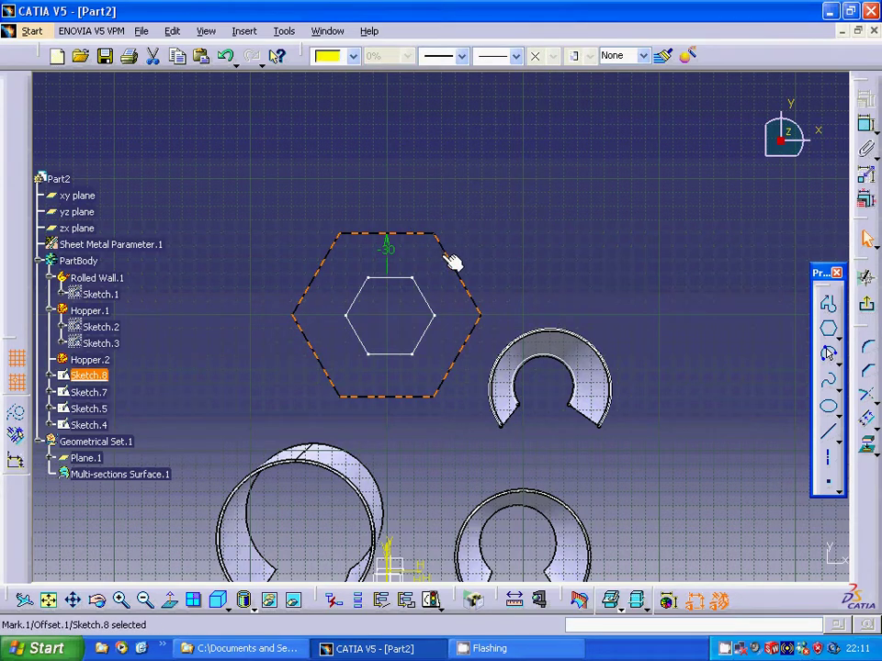
{"action": "left_click", "coordinate": [477, 258]}
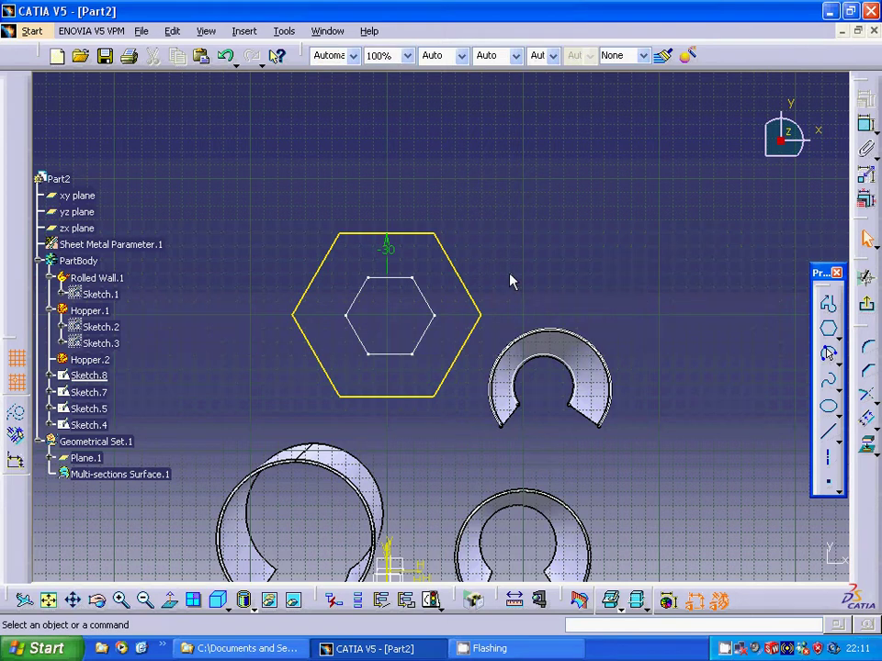
{"action": "left_click", "coordinate": [458, 275]}
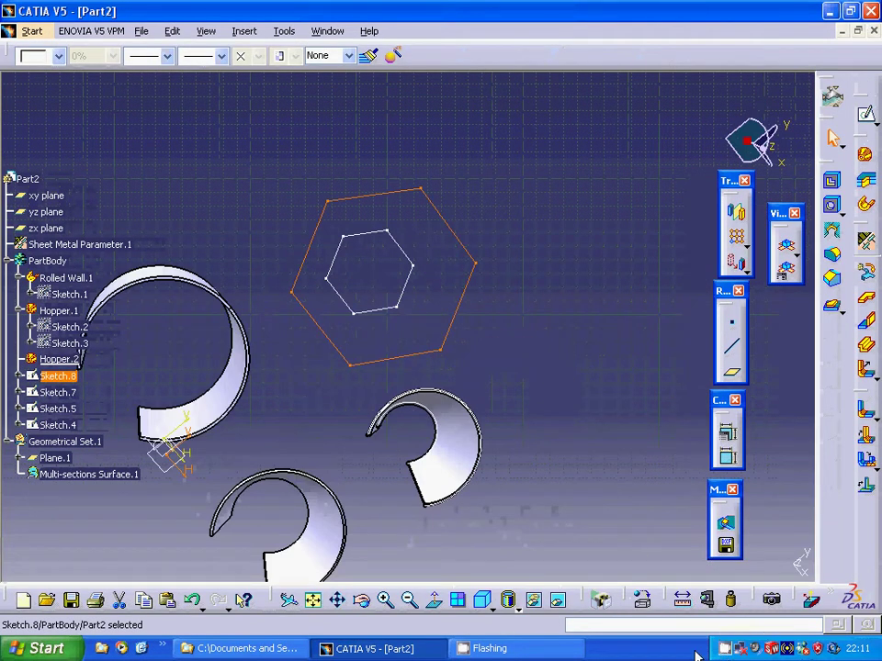
{"action": "right_click", "coordinate": [725, 649]}
{"action": "left_click", "coordinate": [749, 595]}
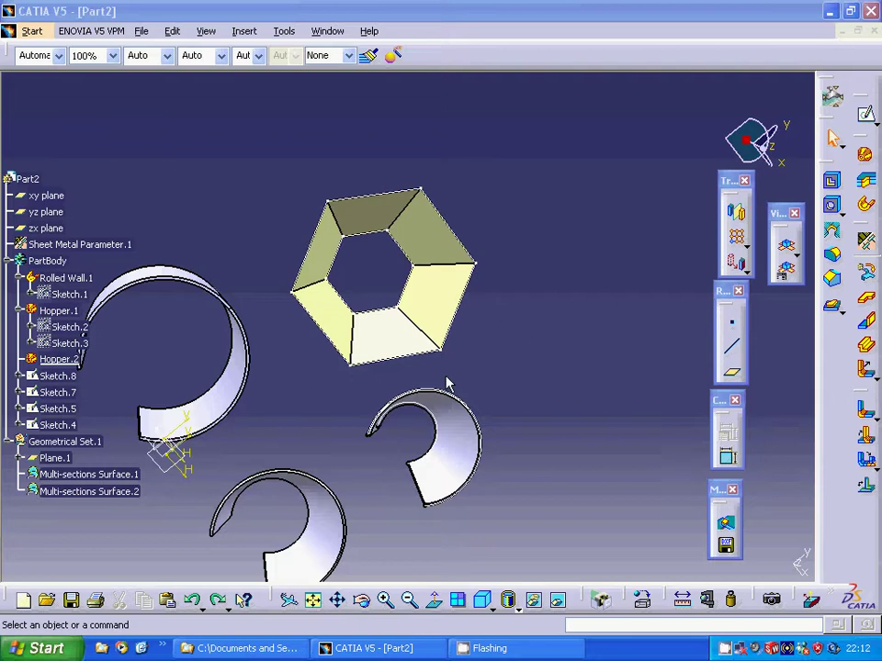
Delete the hexagonal multi-sections surface without its exclusive parents
{"action": "right_click", "coordinate": [103, 494]}
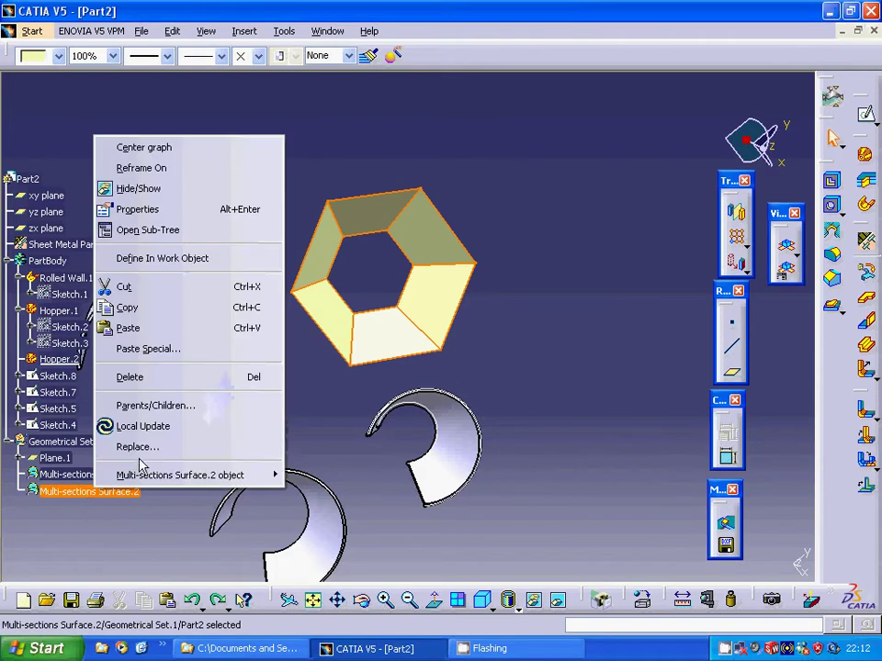
{"action": "left_click", "coordinate": [147, 378]}
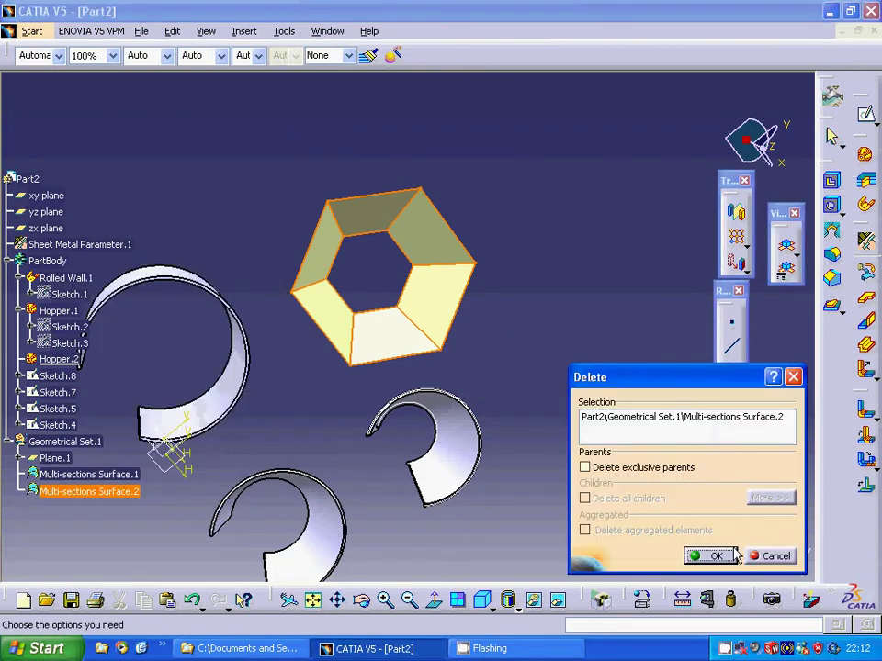
{"action": "left_click", "coordinate": [720, 555]}
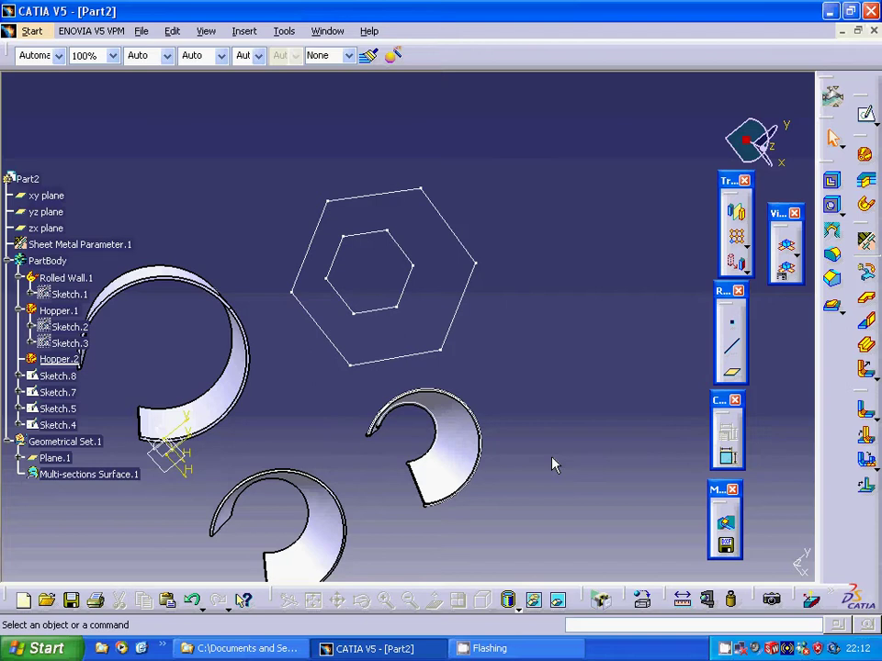
Open the small hexagon's sketch for editing and round its upper-right corner with a radius of about 23 mm
{"action": "left_click", "coordinate": [66, 401]}
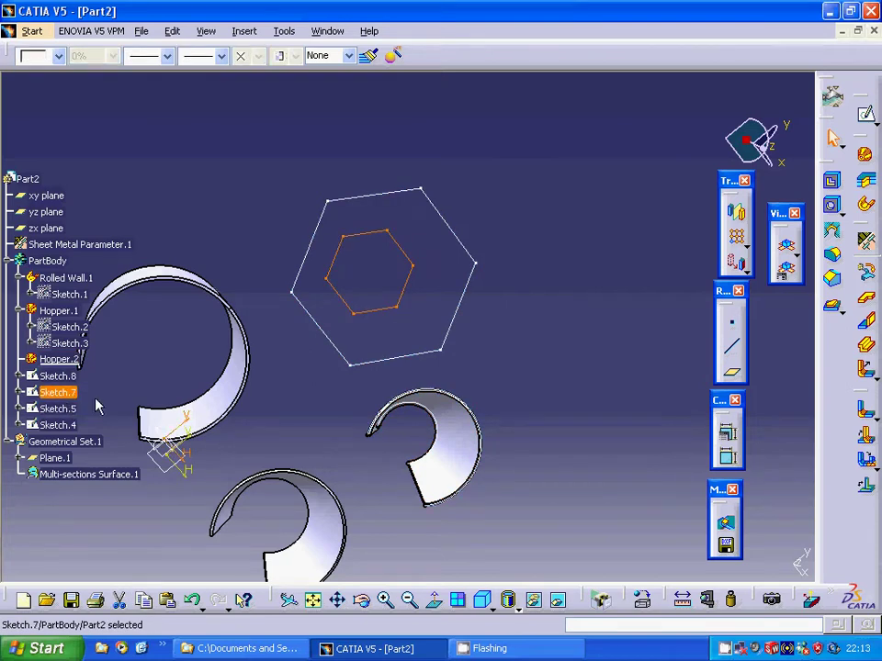
{"action": "right_click", "coordinate": [402, 304]}
{"action": "mouse_move", "coordinate": [465, 640]}
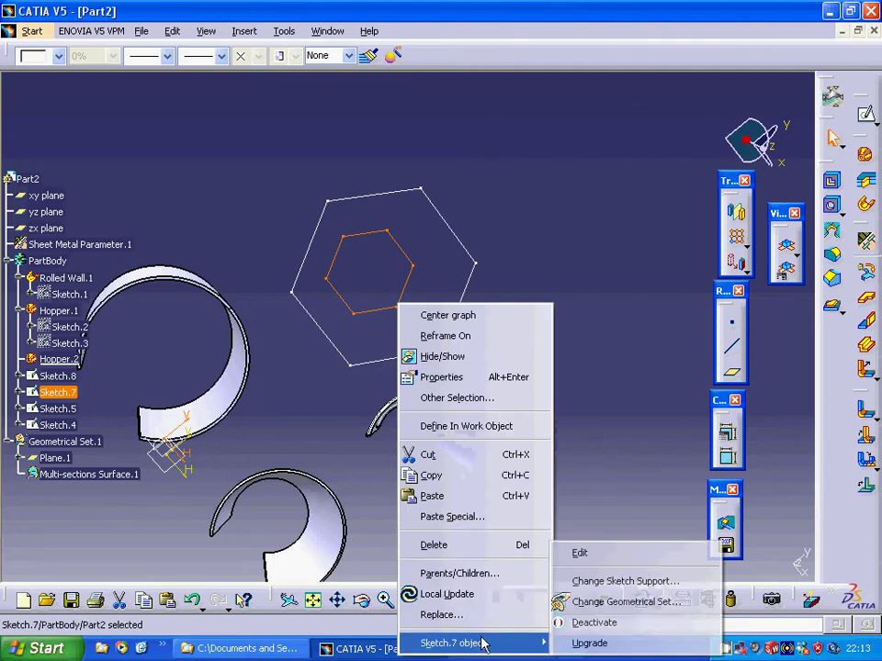
{"action": "left_click", "coordinate": [603, 554]}
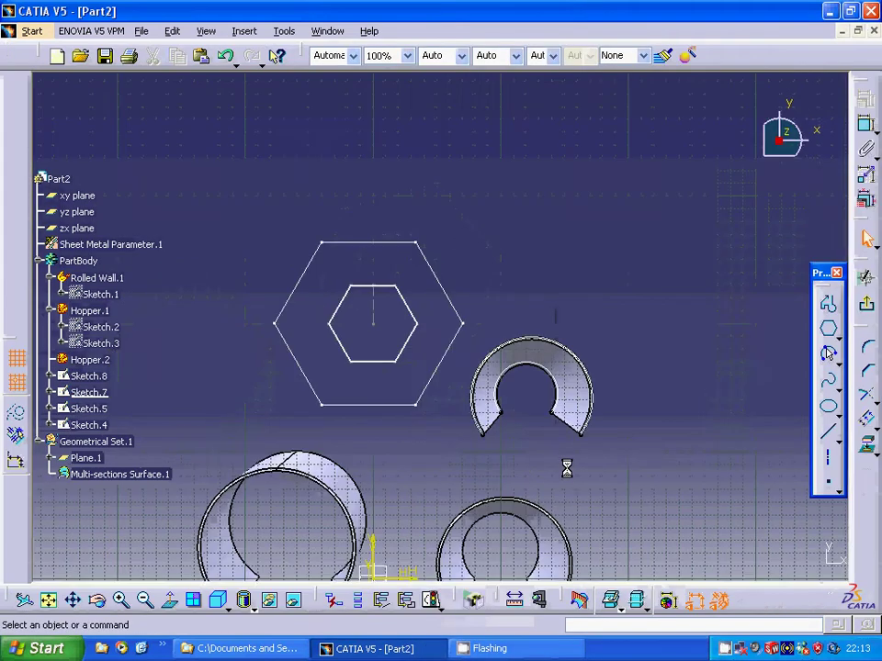
{"action": "left_click", "coordinate": [867, 349]}
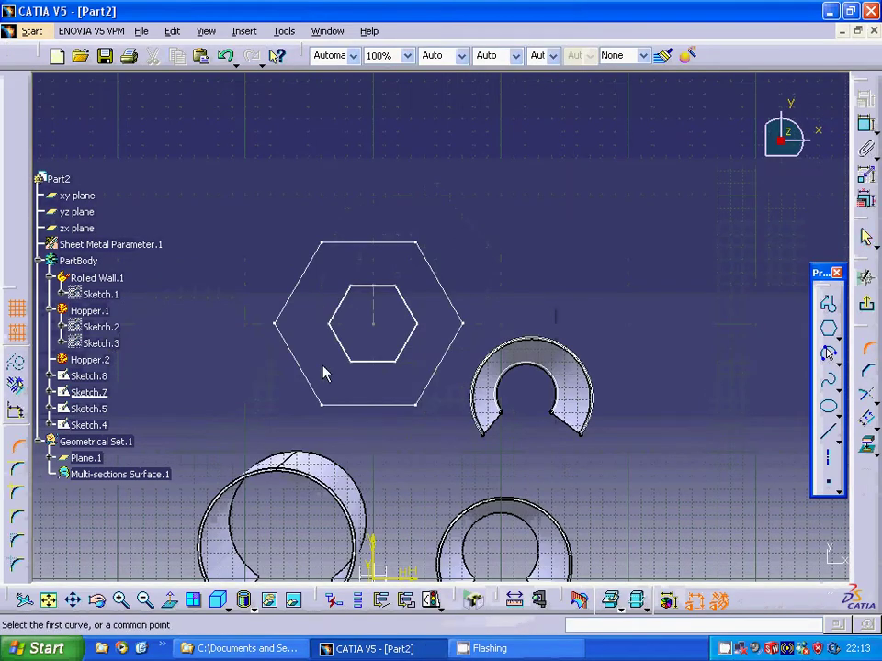
{"action": "left_click", "coordinate": [395, 288]}
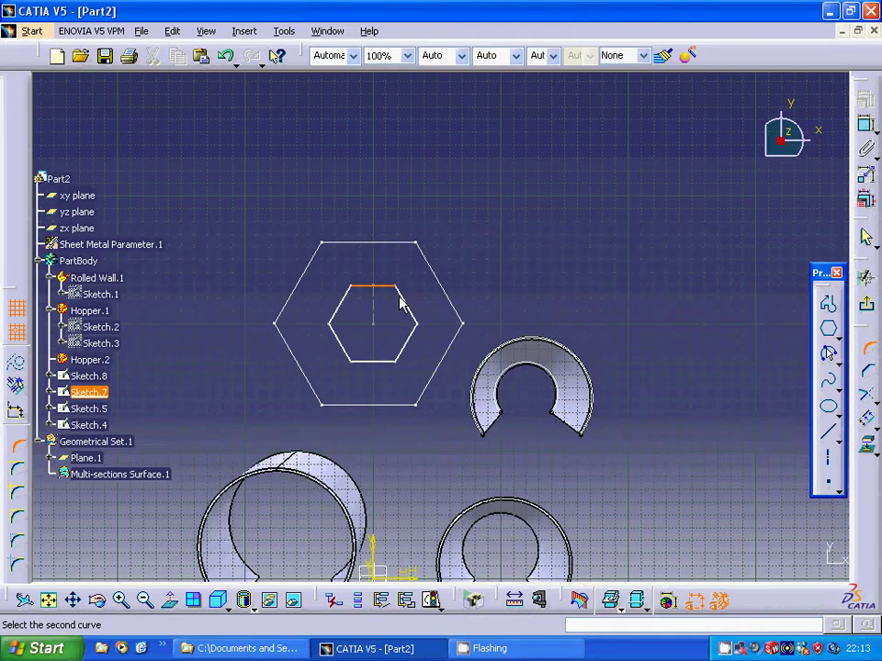
{"action": "left_click", "coordinate": [409, 302]}
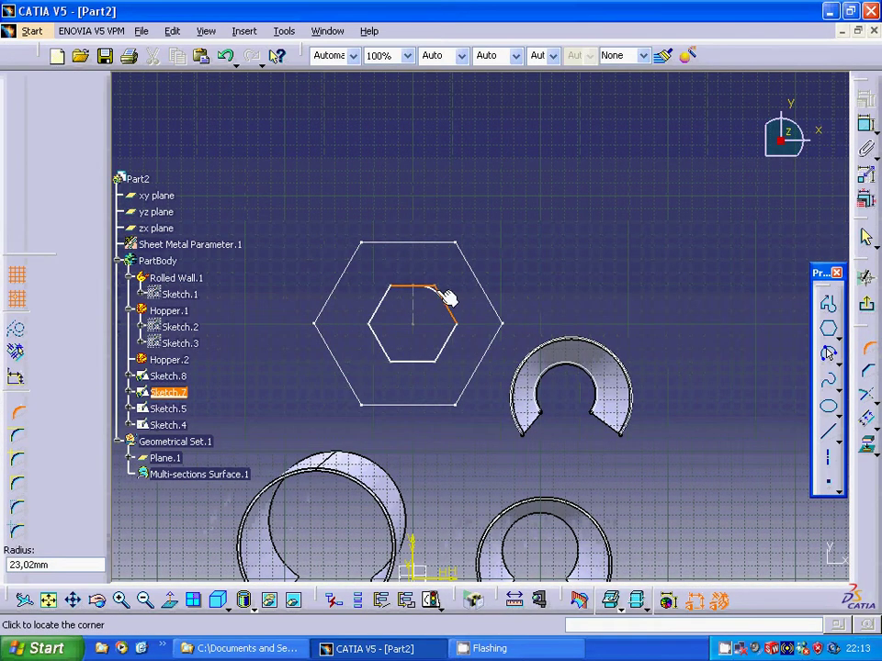
{"action": "left_click", "coordinate": [448, 299]}
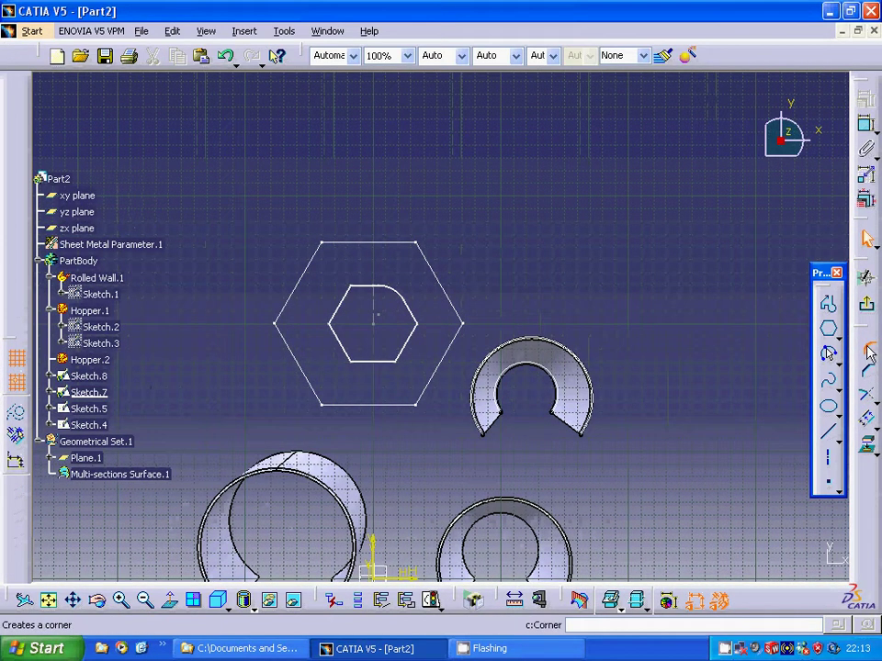
Round the upper-left and right corners of the small hexagon in its sketch
{"action": "left_click", "coordinate": [368, 288]}
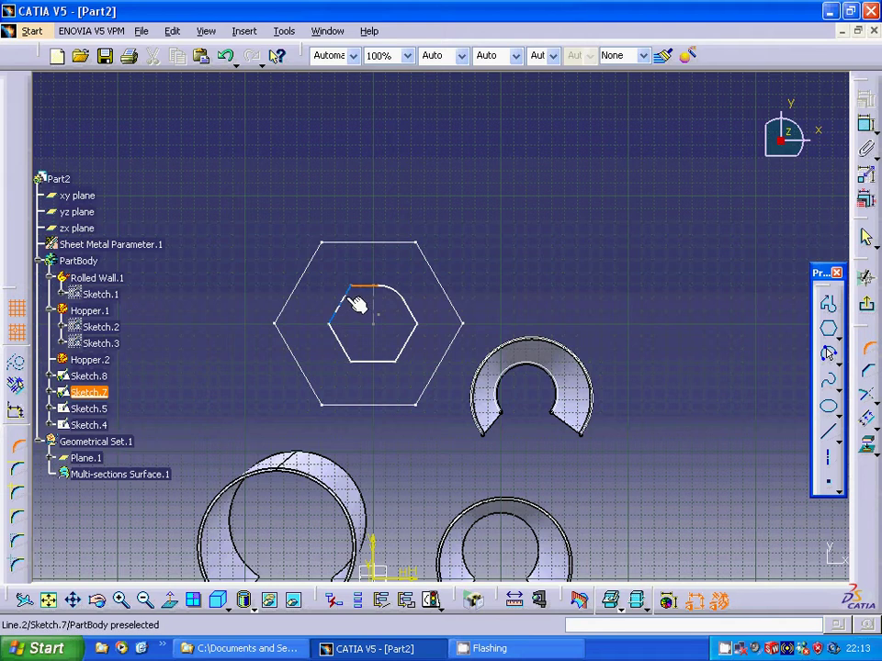
{"action": "left_click", "coordinate": [356, 301]}
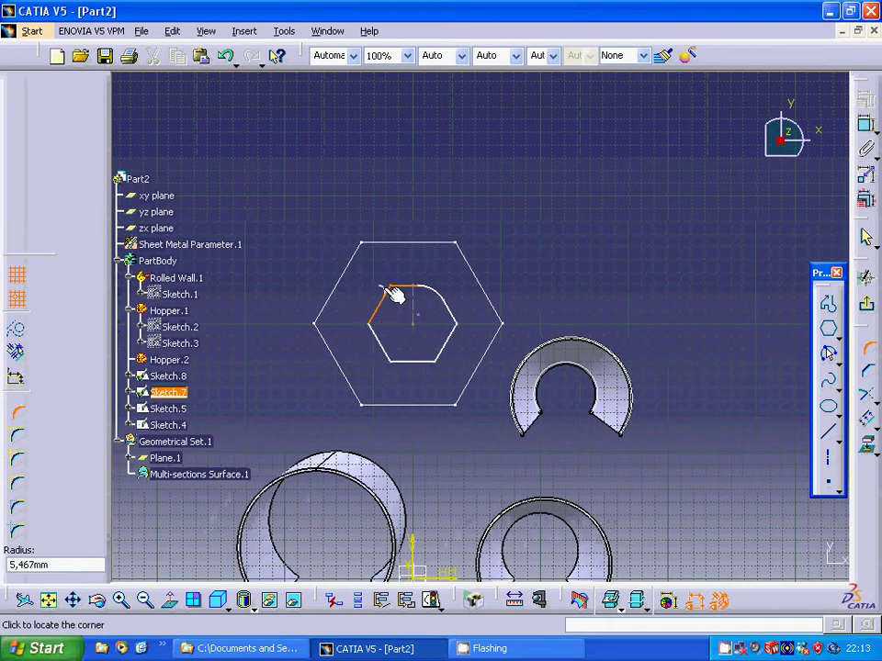
{"action": "left_click", "coordinate": [403, 299]}
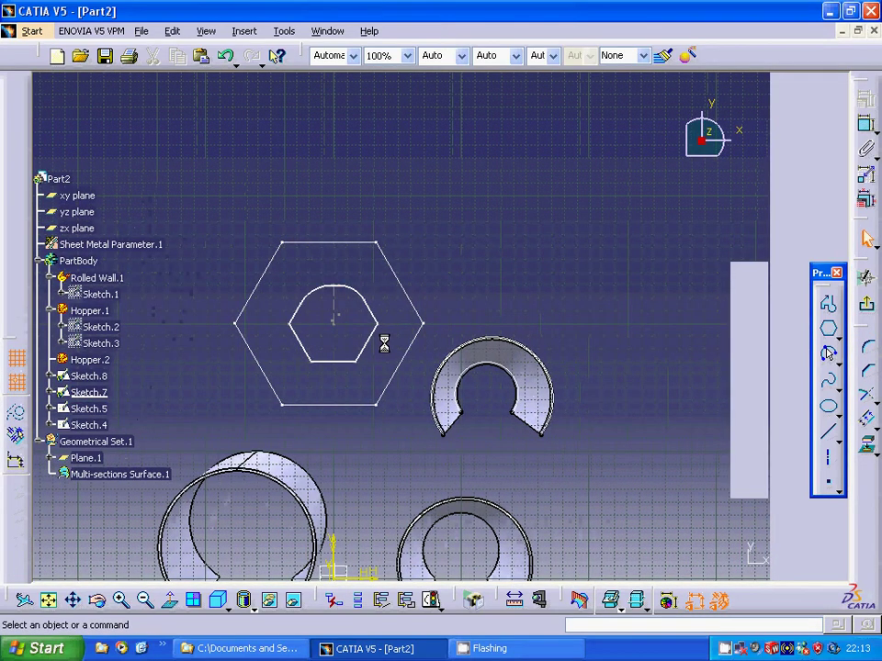
{"action": "left_click", "coordinate": [867, 356]}
{"action": "left_click", "coordinate": [416, 317]}
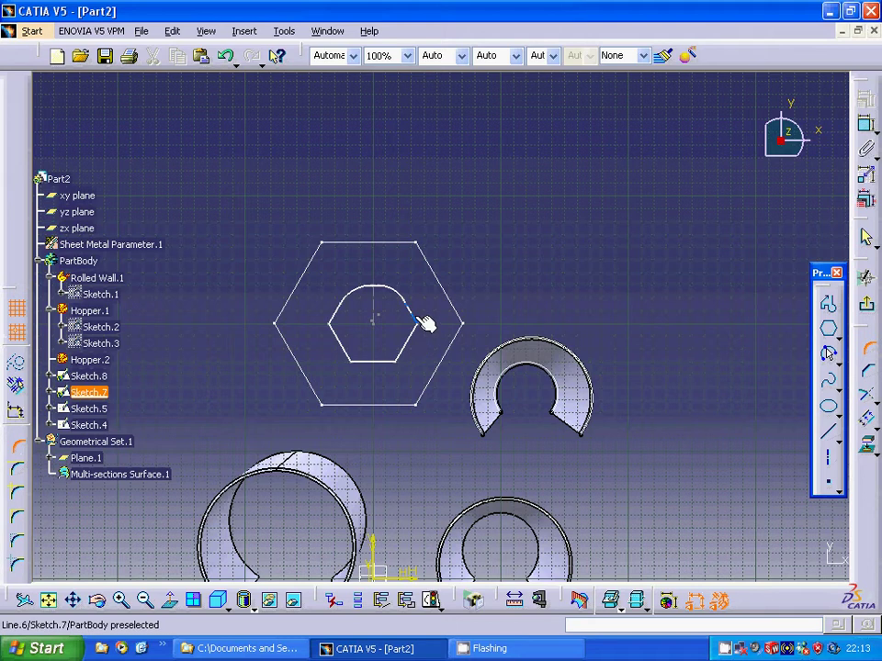
{"action": "left_click", "coordinate": [413, 345]}
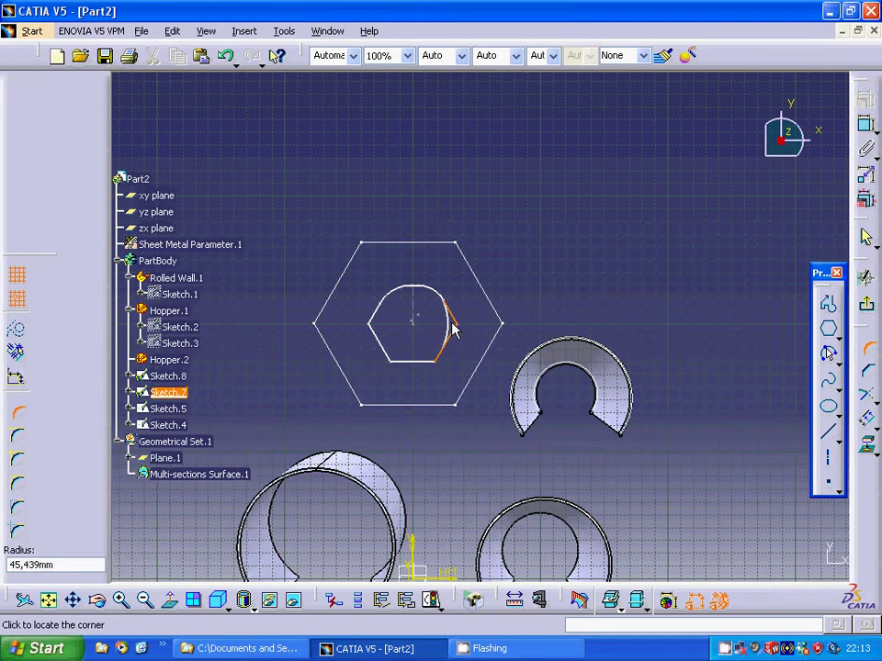
{"action": "left_click", "coordinate": [457, 333]}
Round the lower-right and lower-left corners of the small hexagon
{"action": "left_click", "coordinate": [868, 358]}
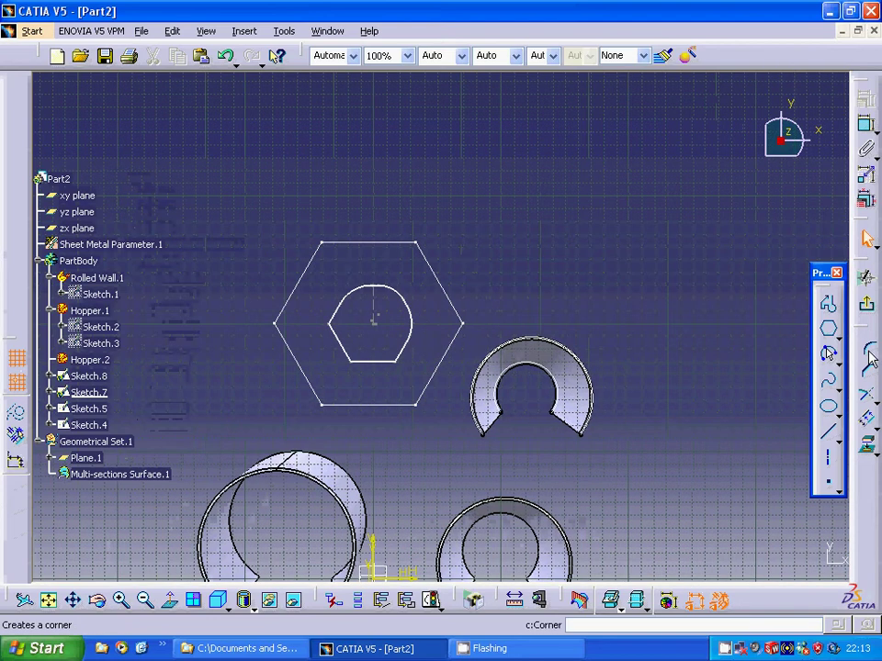
{"action": "left_click", "coordinate": [405, 353]}
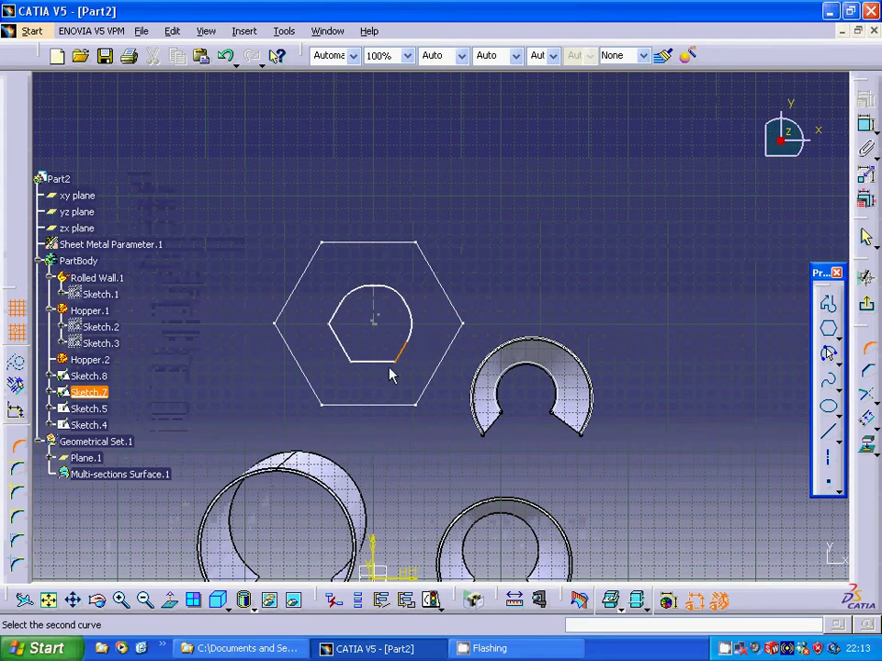
{"action": "left_click", "coordinate": [393, 367]}
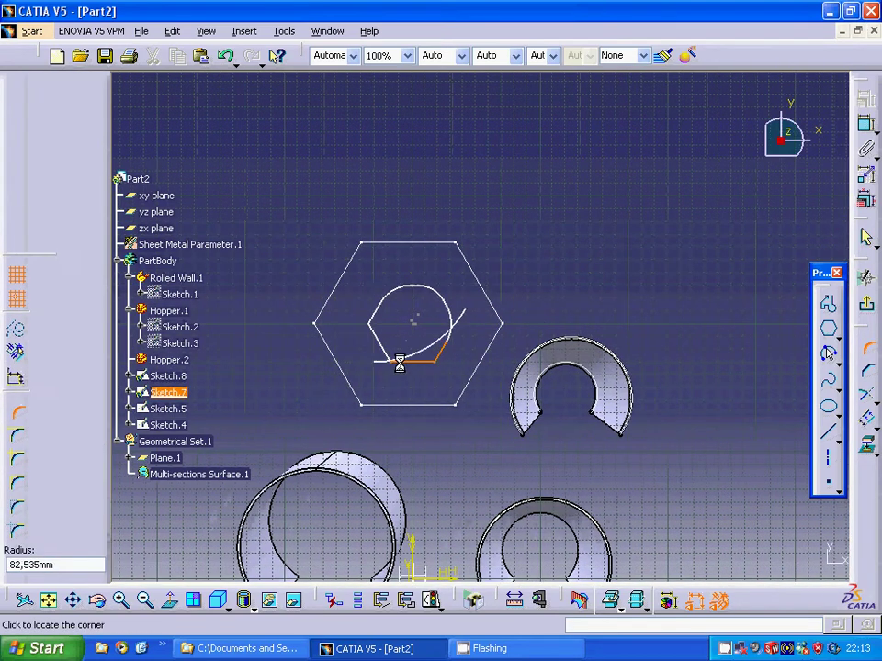
{"action": "left_click", "coordinate": [446, 360]}
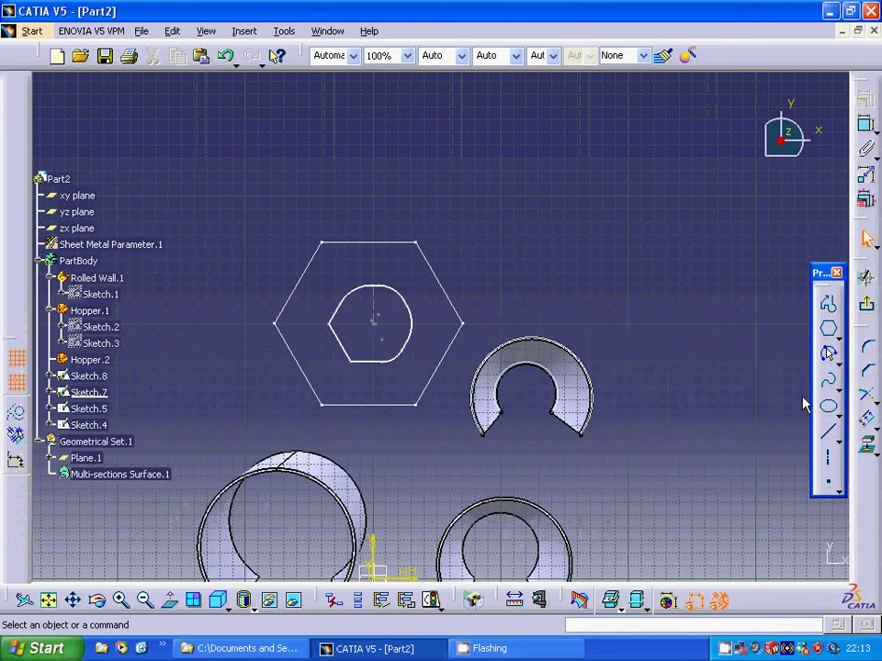
{"action": "left_click", "coordinate": [864, 353]}
{"action": "left_click", "coordinate": [365, 361]}
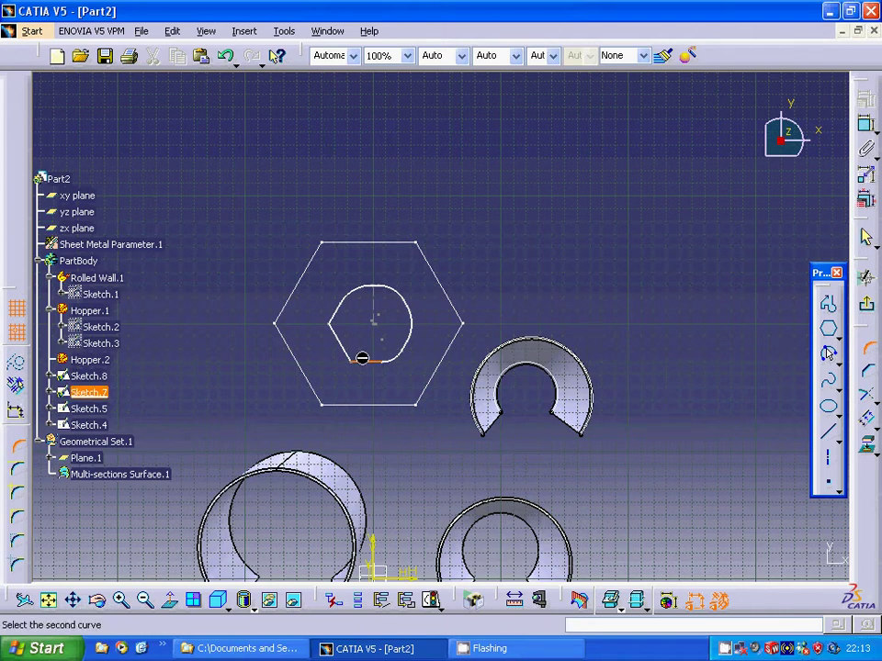
{"action": "left_click", "coordinate": [354, 358]}
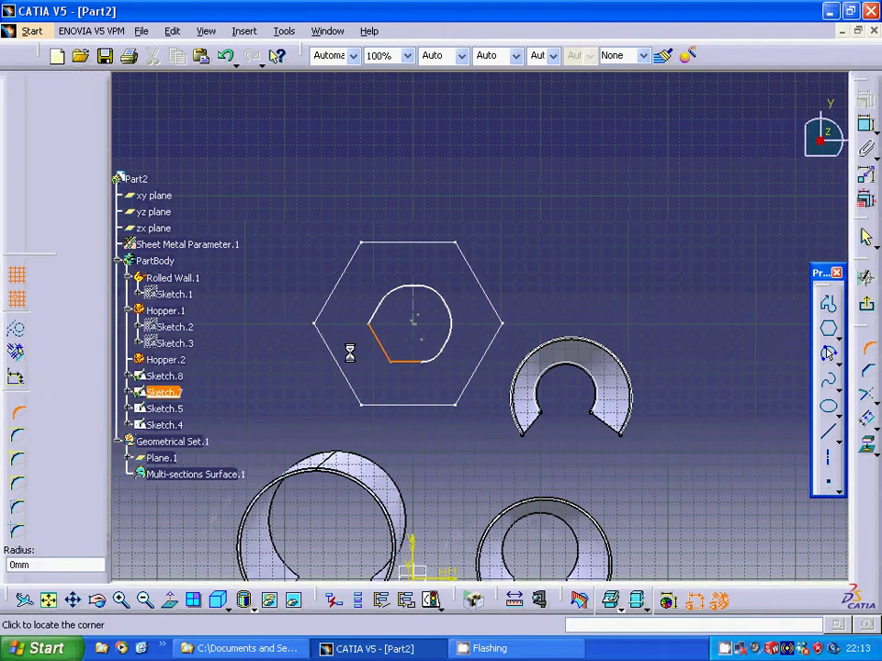
{"action": "left_click", "coordinate": [396, 358]}
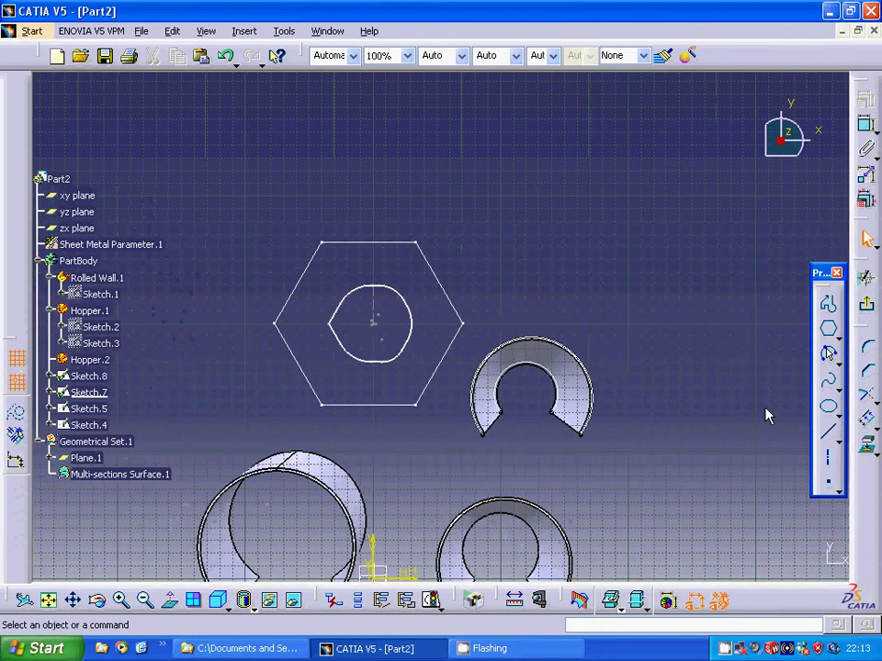
Round the small hexagon's left corner with a radius of about 23 mm and exit the sketch
{"action": "left_click", "coordinate": [827, 353]}
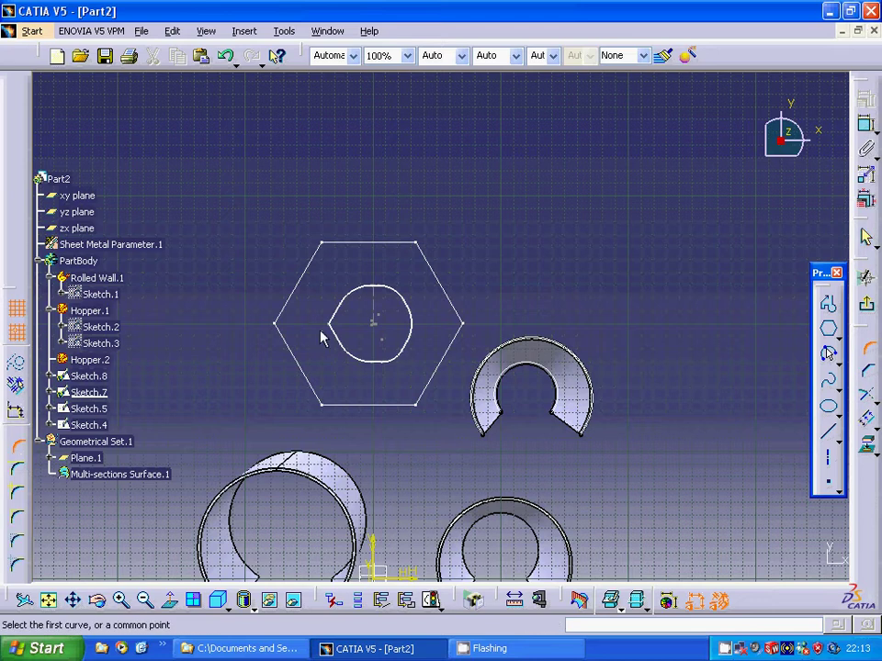
{"action": "left_click", "coordinate": [335, 331]}
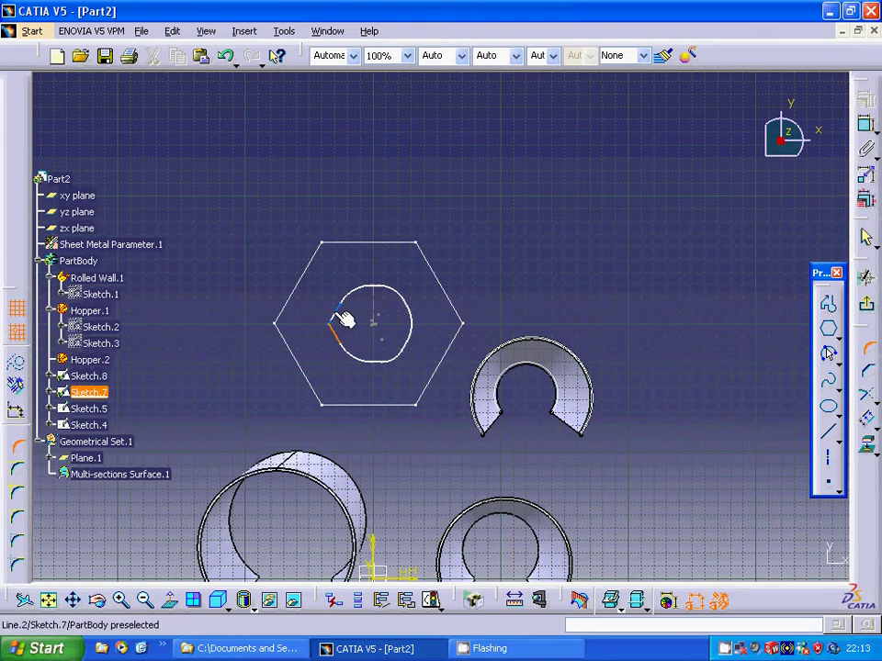
{"action": "left_click", "coordinate": [342, 319]}
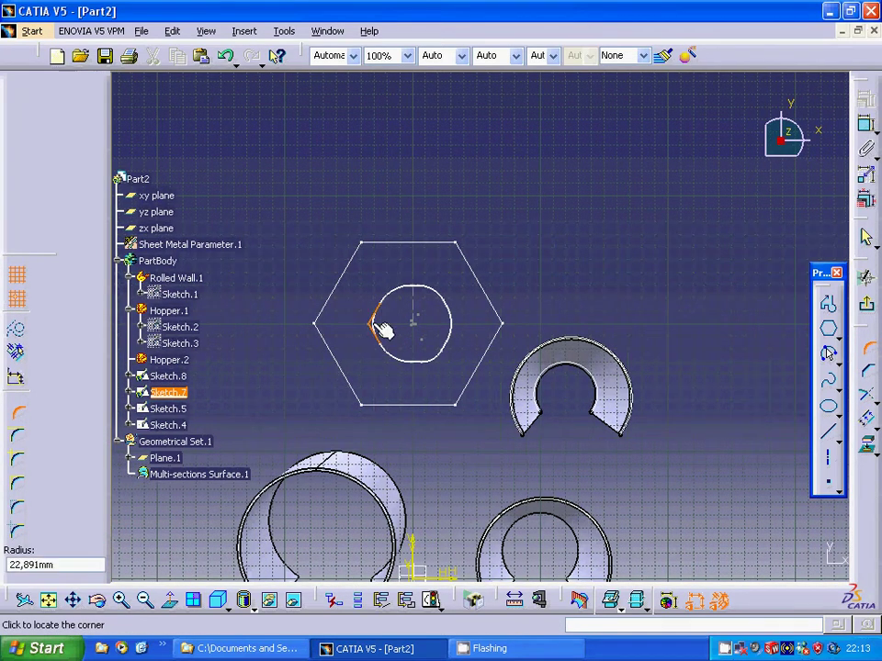
{"action": "left_click", "coordinate": [381, 329]}
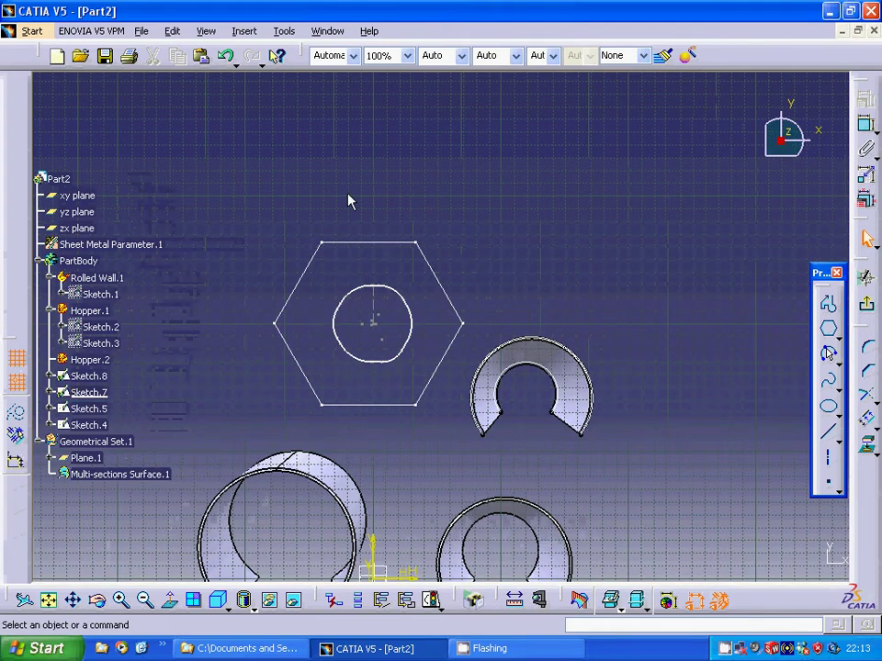
{"action": "left_click", "coordinate": [866, 303]}
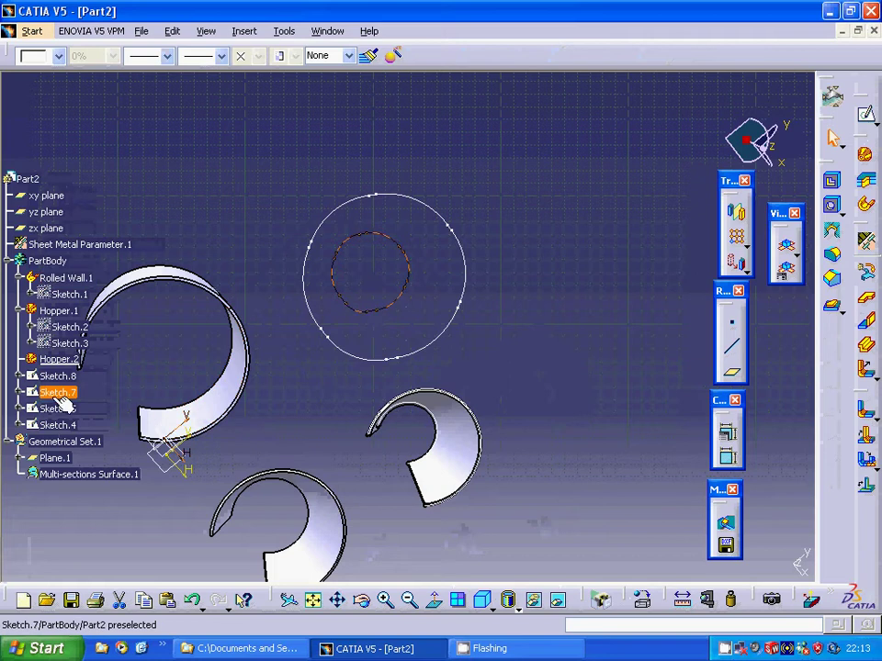
Open the large offset profile's sketch to check how it follows the rounded small profile, and exit the sketch
{"action": "right_click", "coordinate": [65, 375]}
{"action": "mouse_move", "coordinate": [198, 360]}
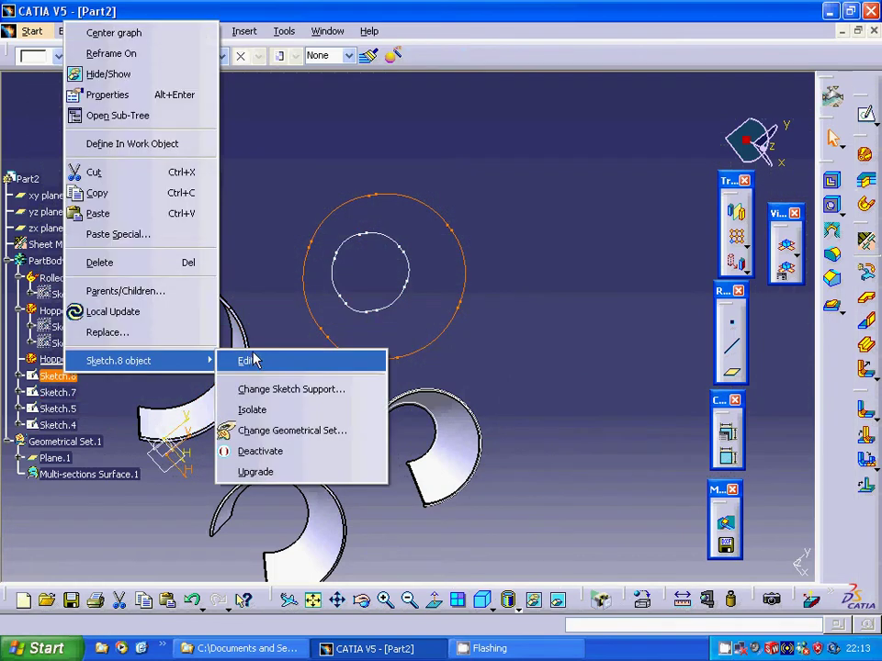
{"action": "left_click", "coordinate": [279, 360]}
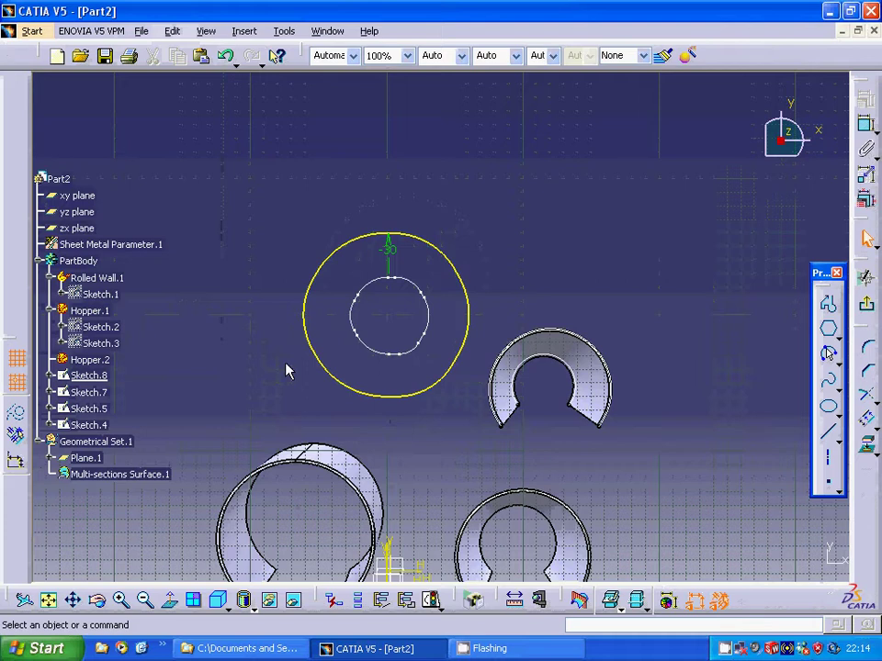
{"action": "left_click", "coordinate": [867, 238]}
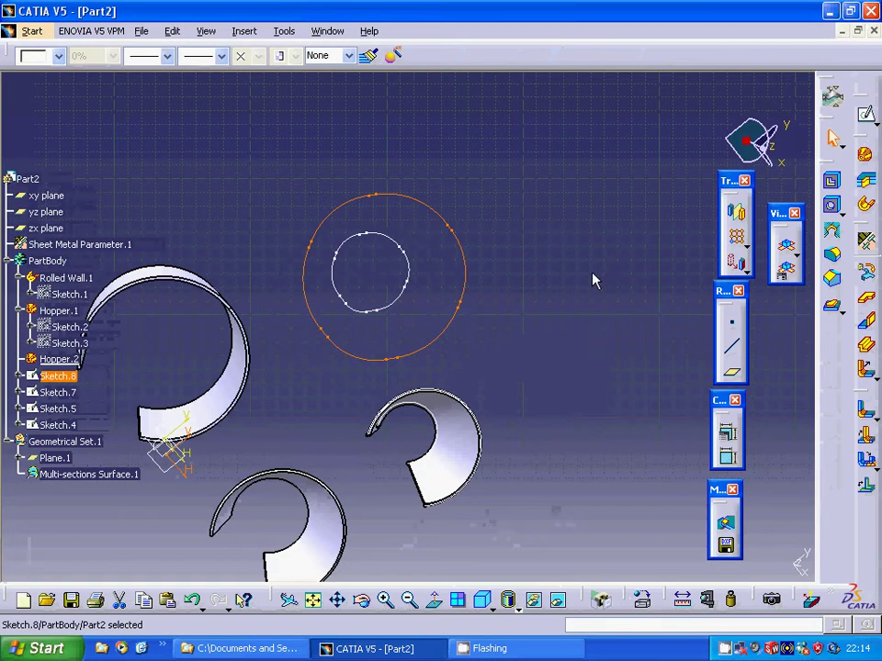
{"action": "left_click", "coordinate": [593, 280]}
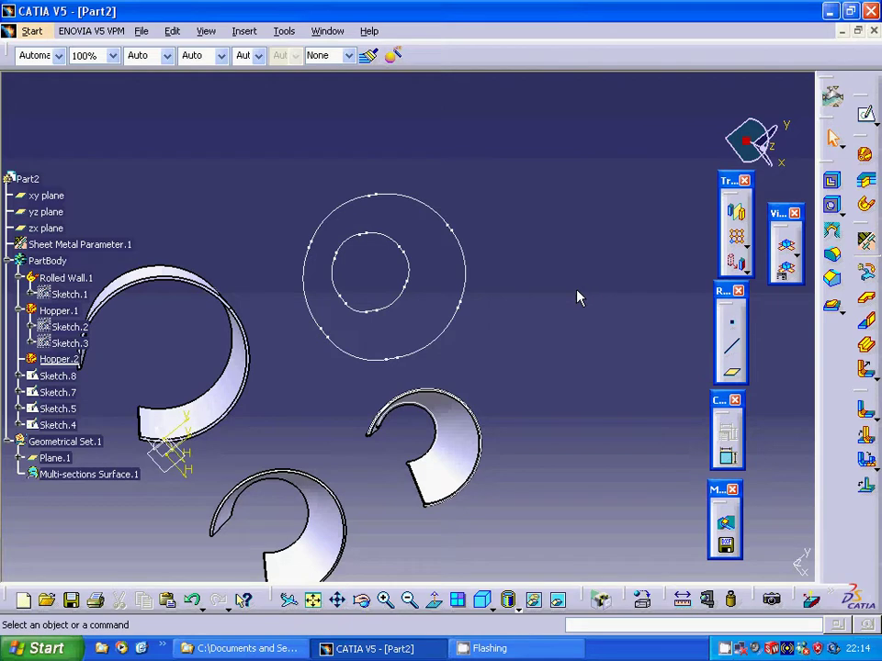
Switch to Generative Shape Design and create a multi-sections surface between Sketch.7 and Sketch.8
{"action": "left_click", "coordinate": [32, 31]}
{"action": "mouse_move", "coordinate": [74, 121]}
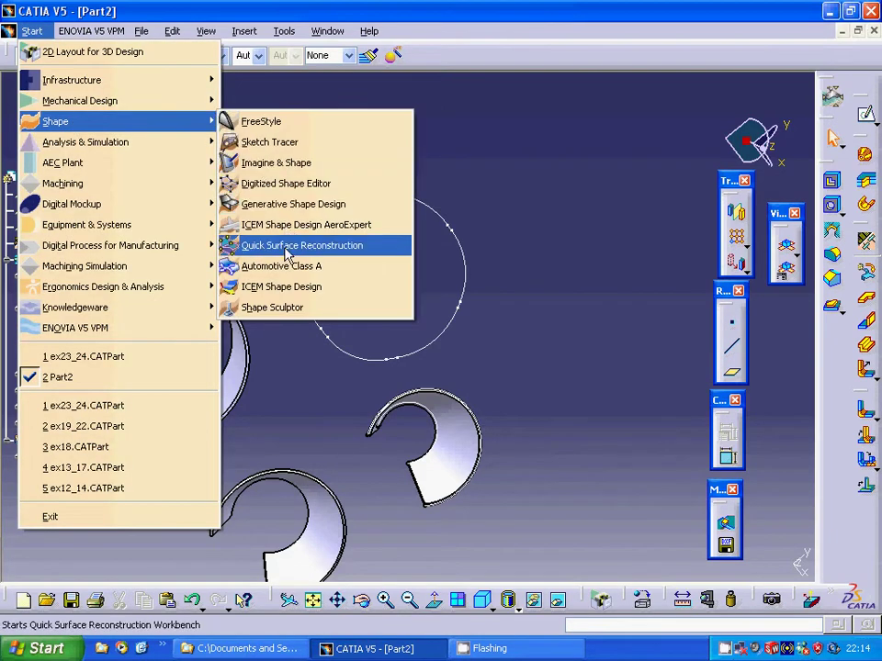
{"action": "left_click", "coordinate": [285, 203]}
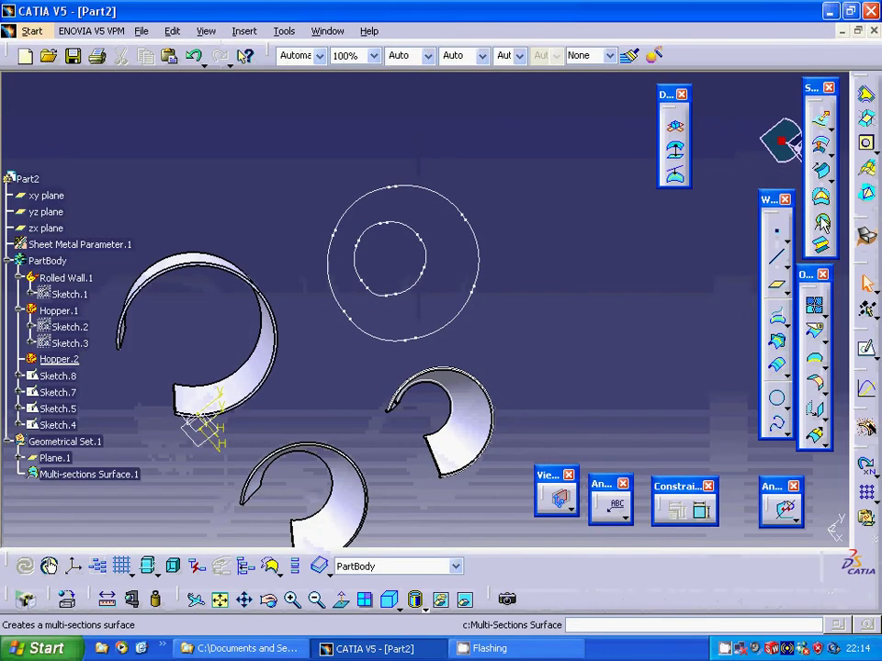
{"action": "left_click", "coordinate": [821, 223]}
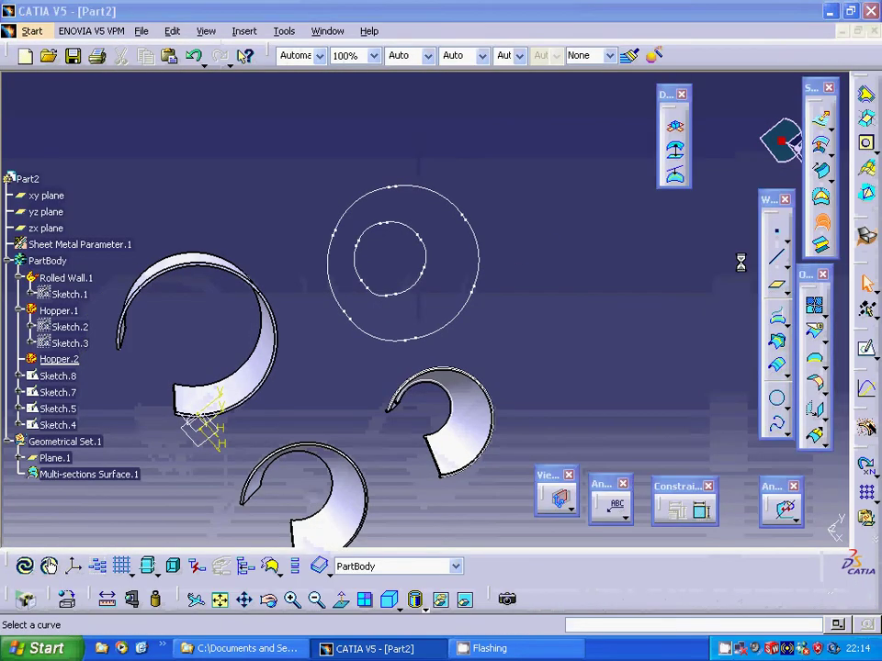
{"action": "left_click", "coordinate": [427, 257]}
{"action": "left_click", "coordinate": [487, 264]}
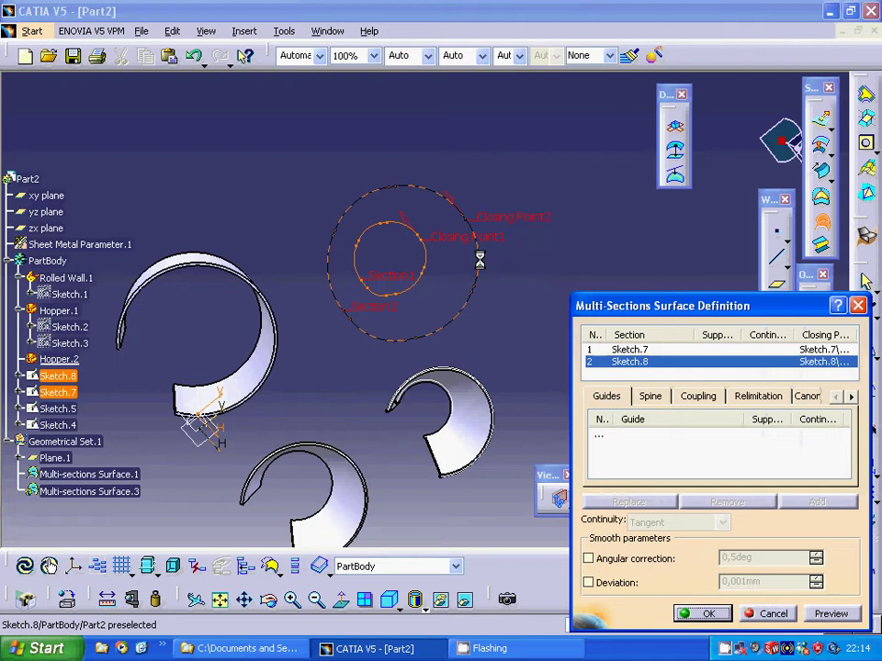
{"action": "left_click", "coordinate": [836, 614]}
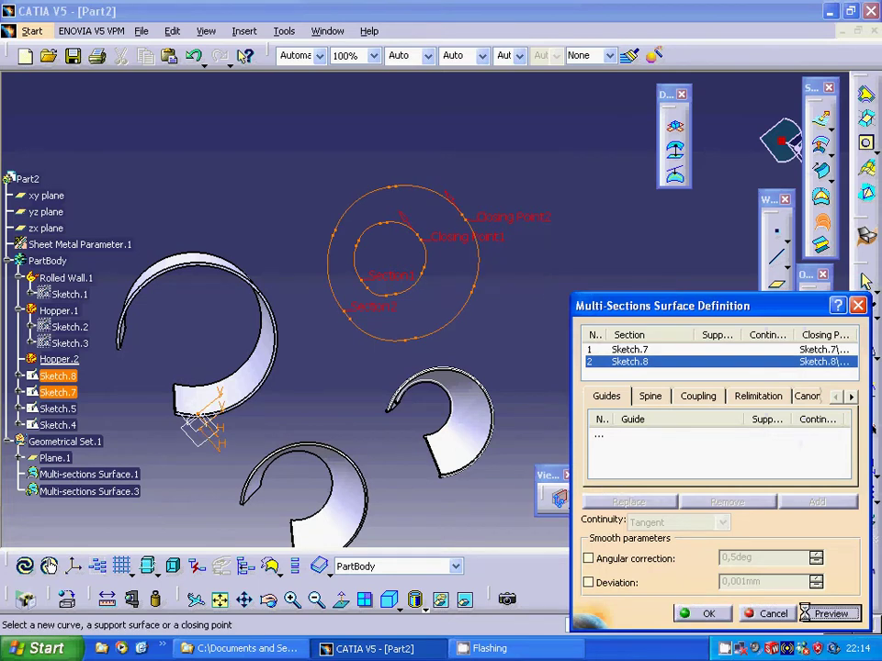
{"action": "left_click", "coordinate": [705, 614]}
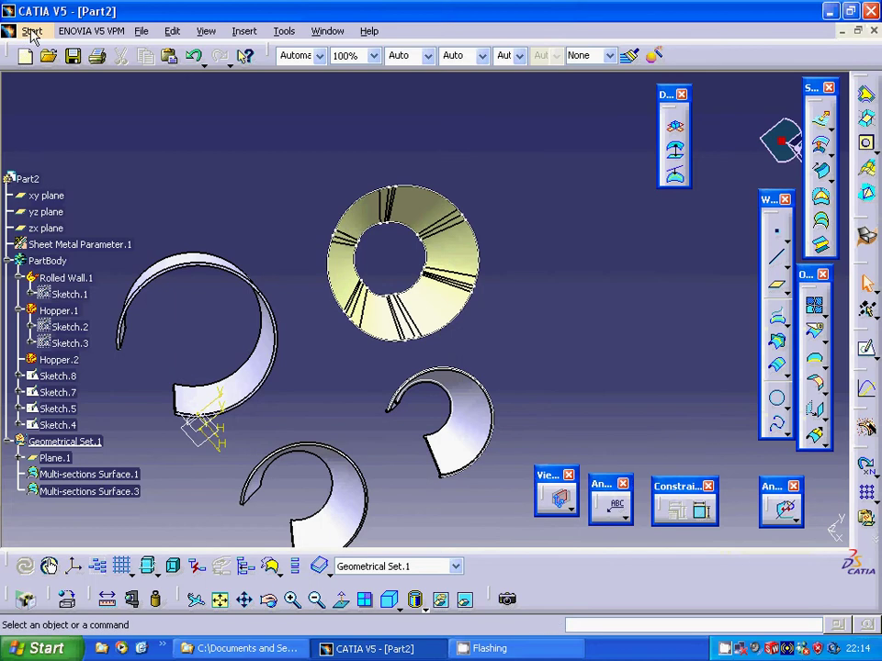
Return to Generative Sheetmetal Design and preview a surfacic hopper based on Multi-sections Surface.3 with default tear wires
{"action": "left_click", "coordinate": [31, 30]}
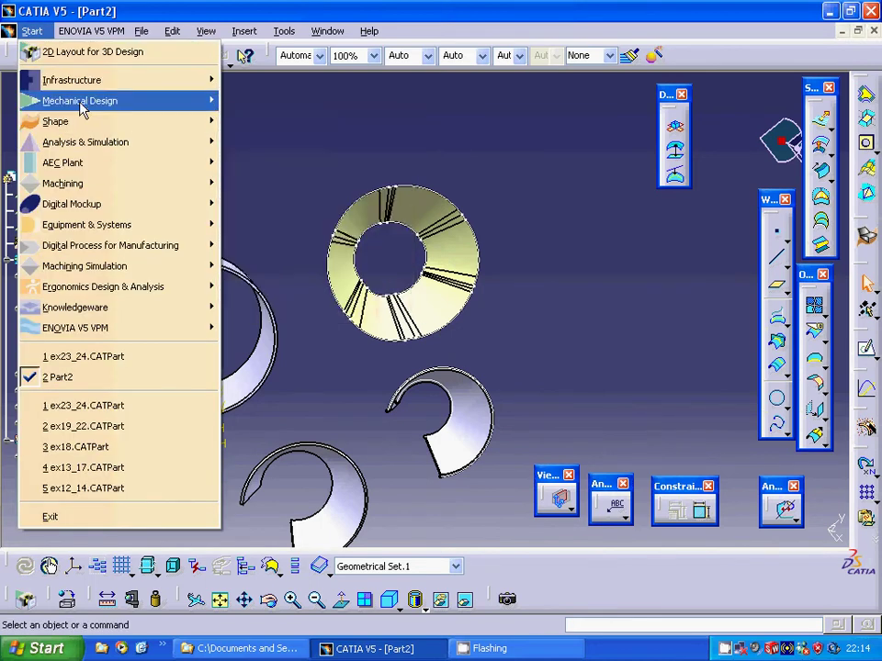
{"action": "mouse_move", "coordinate": [82, 103]}
{"action": "left_click", "coordinate": [275, 453]}
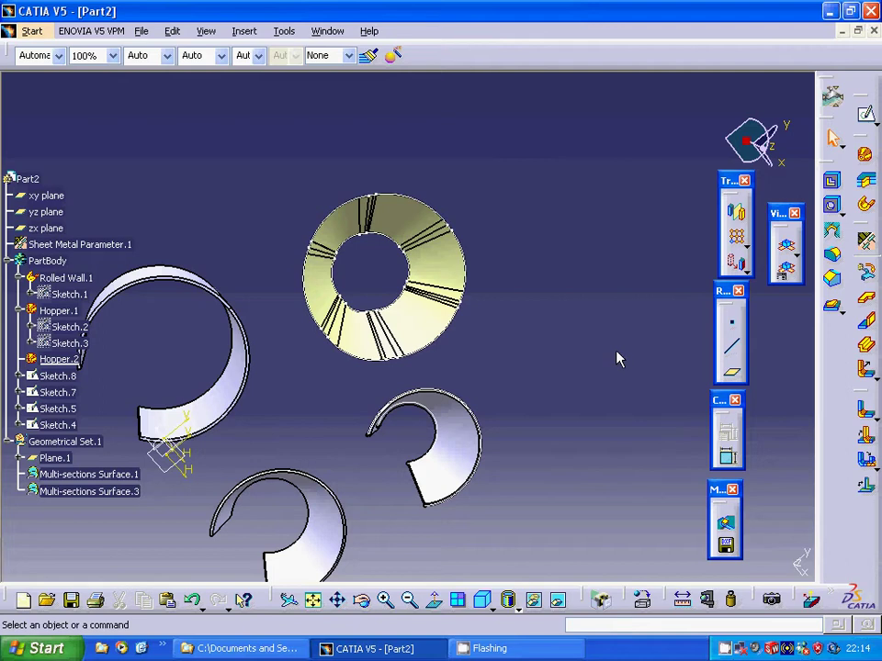
{"action": "left_click", "coordinate": [865, 154]}
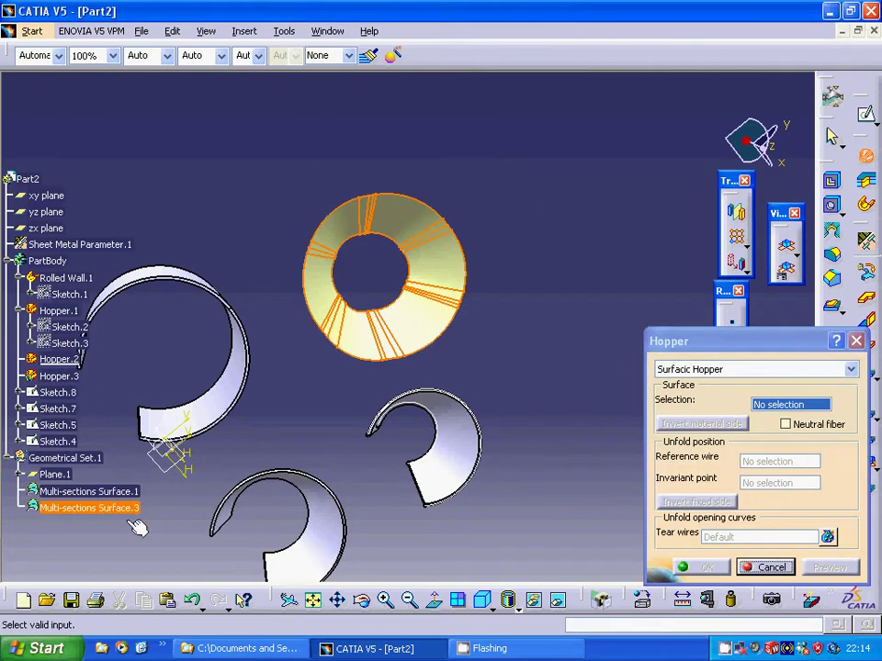
{"action": "left_click", "coordinate": [118, 517]}
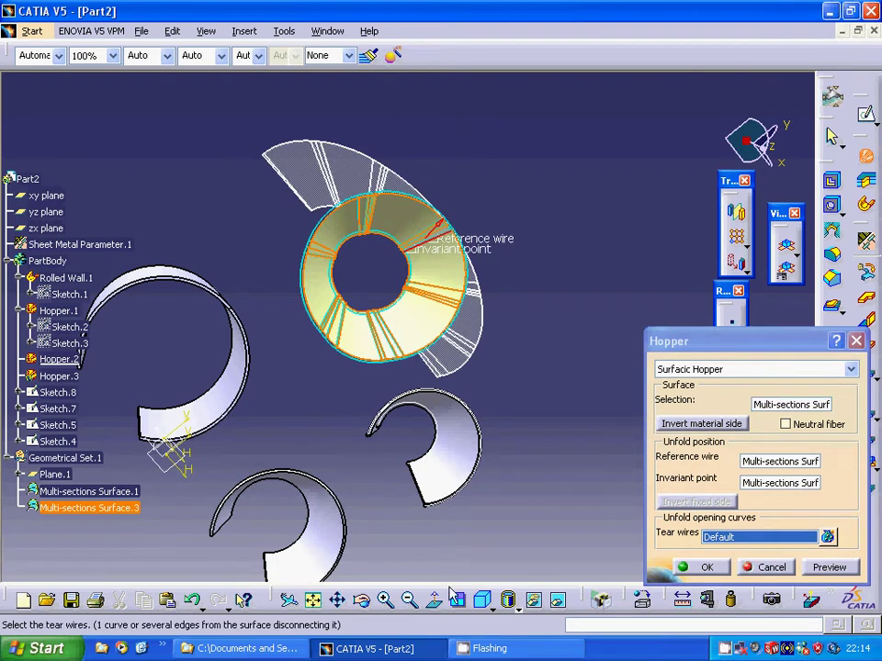
{"action": "left_click", "coordinate": [830, 567]}
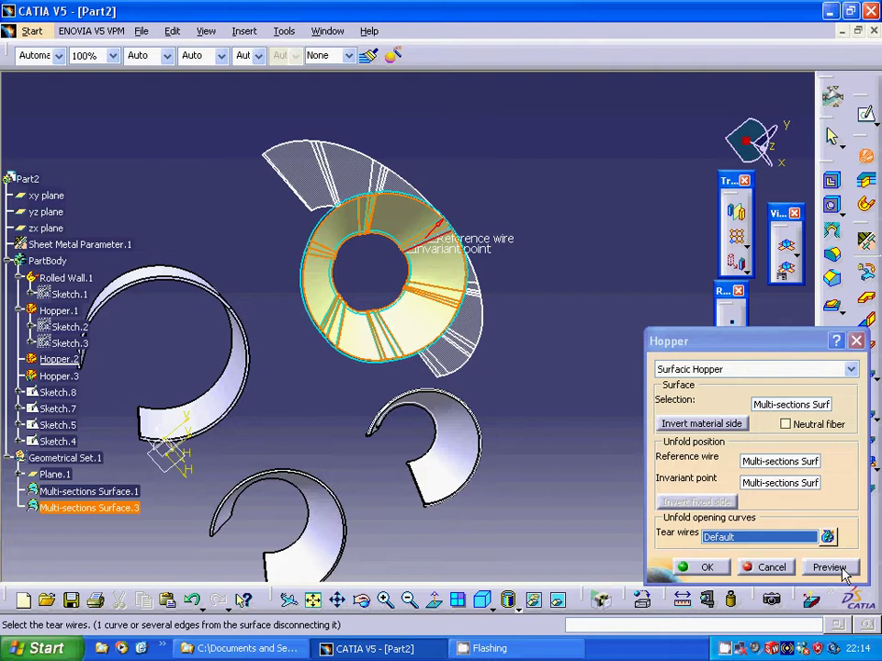